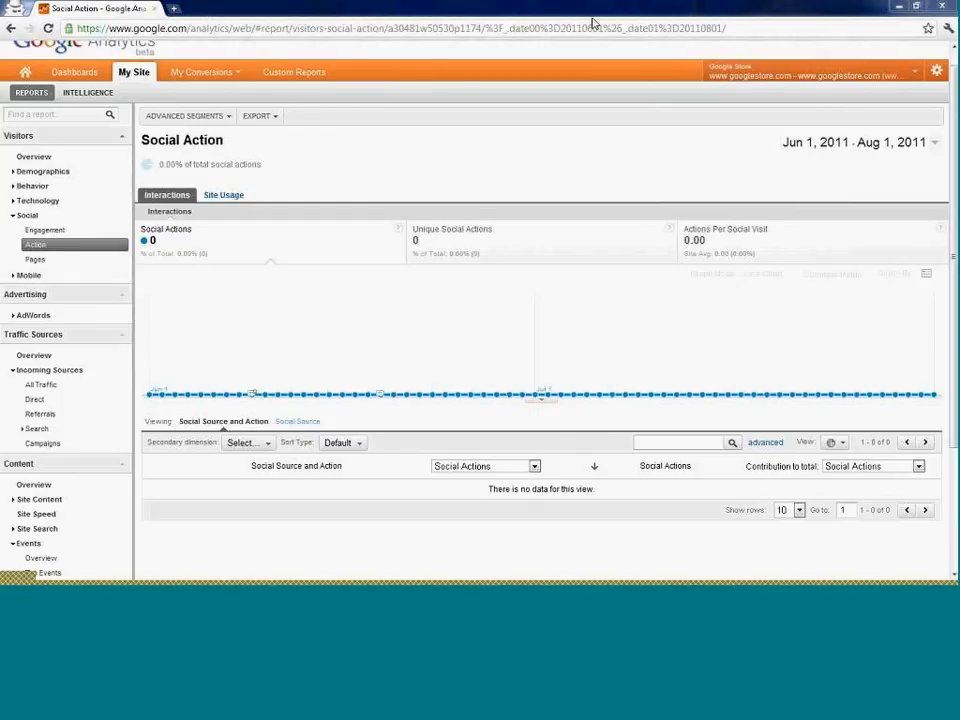
pyautogui.moveTo(203, 92)
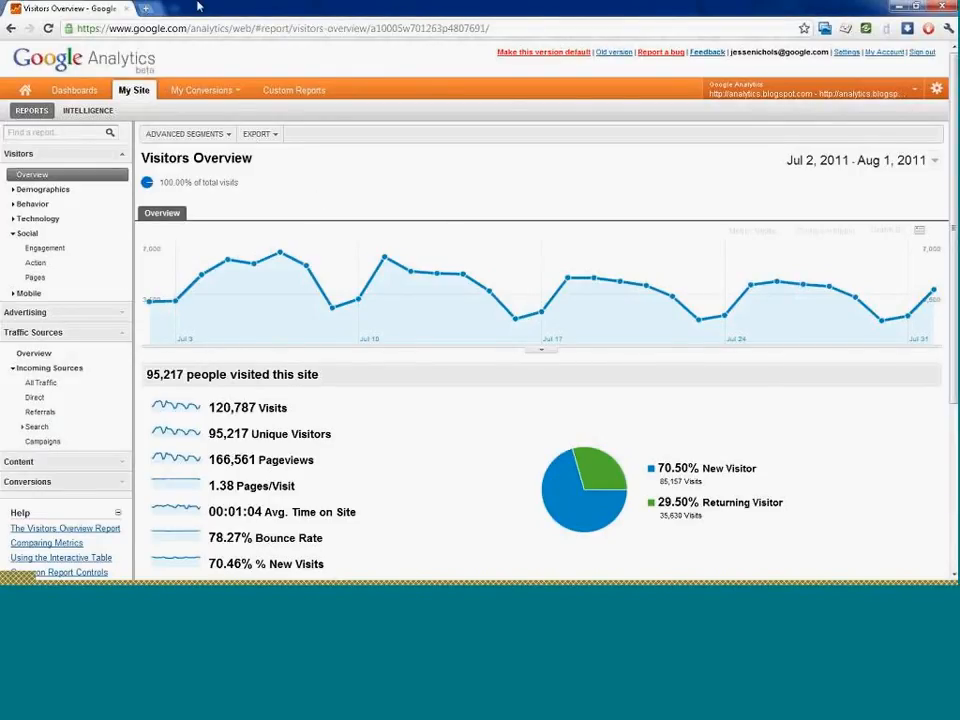
pyautogui.moveTo(311, 577)
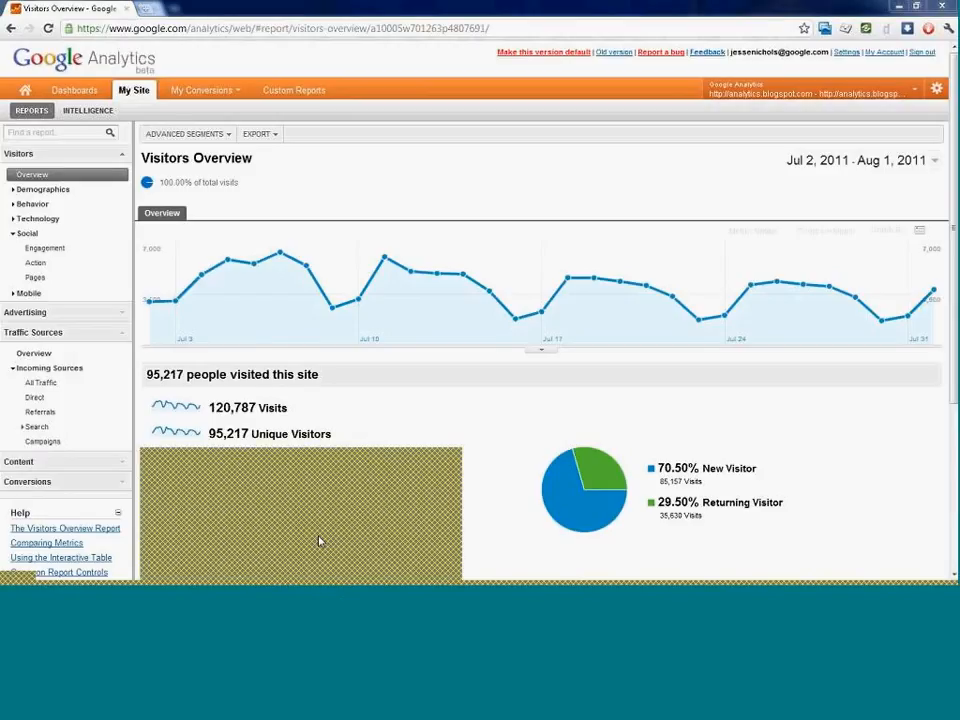
pyautogui.click(272, 506)
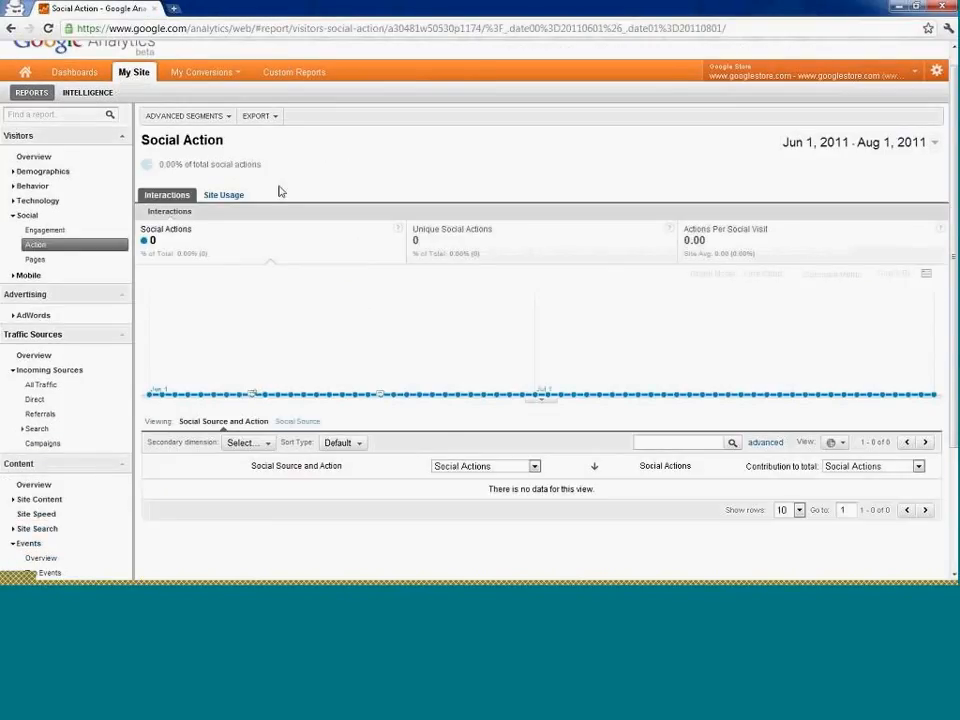
# - Open the Campaigns report under Traffic Sources and collapse the Content and Visitors report groups
pyautogui.click(43, 444)
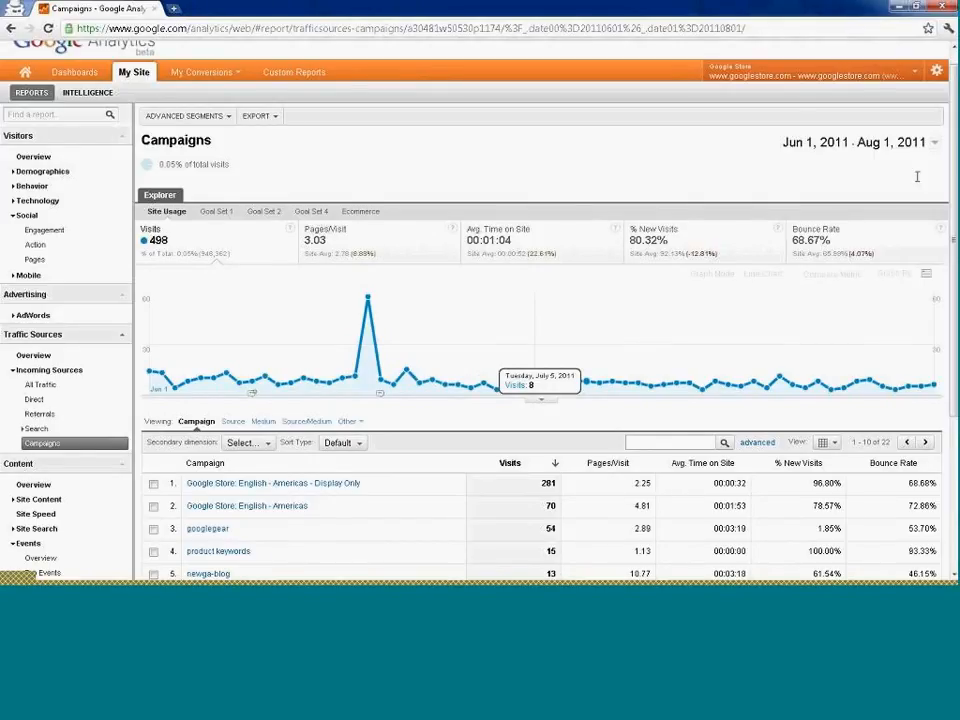
pyautogui.scroll(-3, 649, 337)
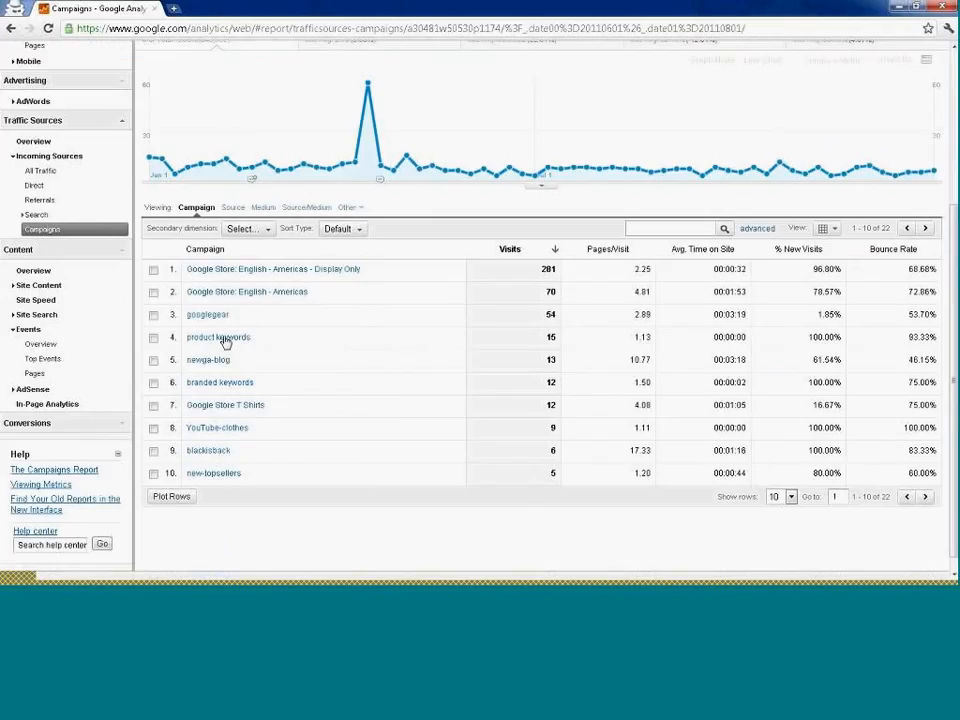
pyautogui.click(58, 252)
pyautogui.click(61, 124)
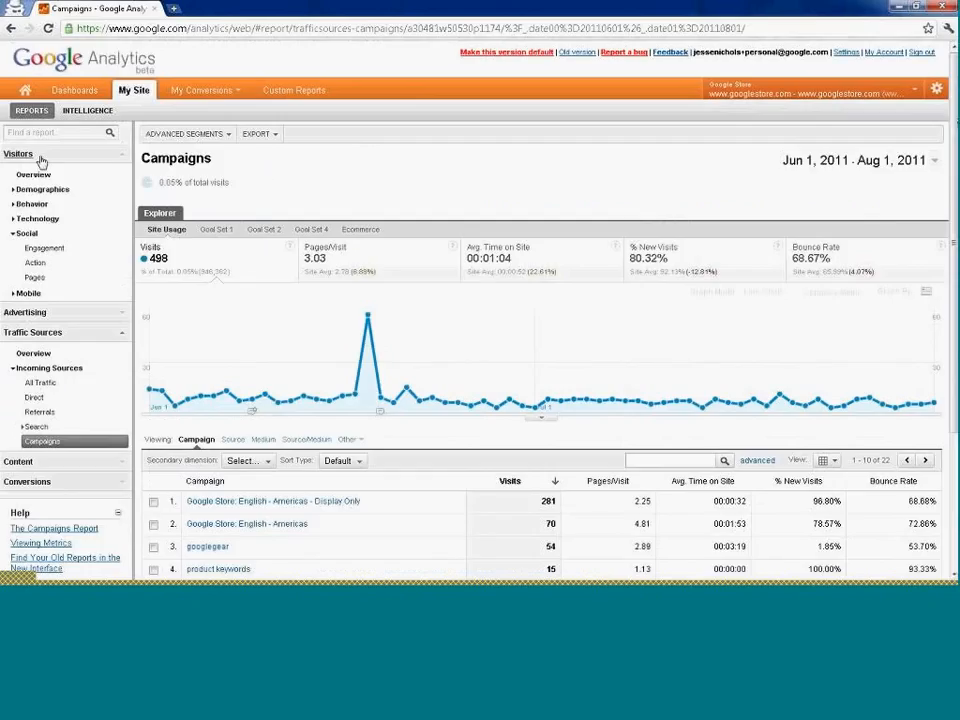
pyautogui.click(40, 158)
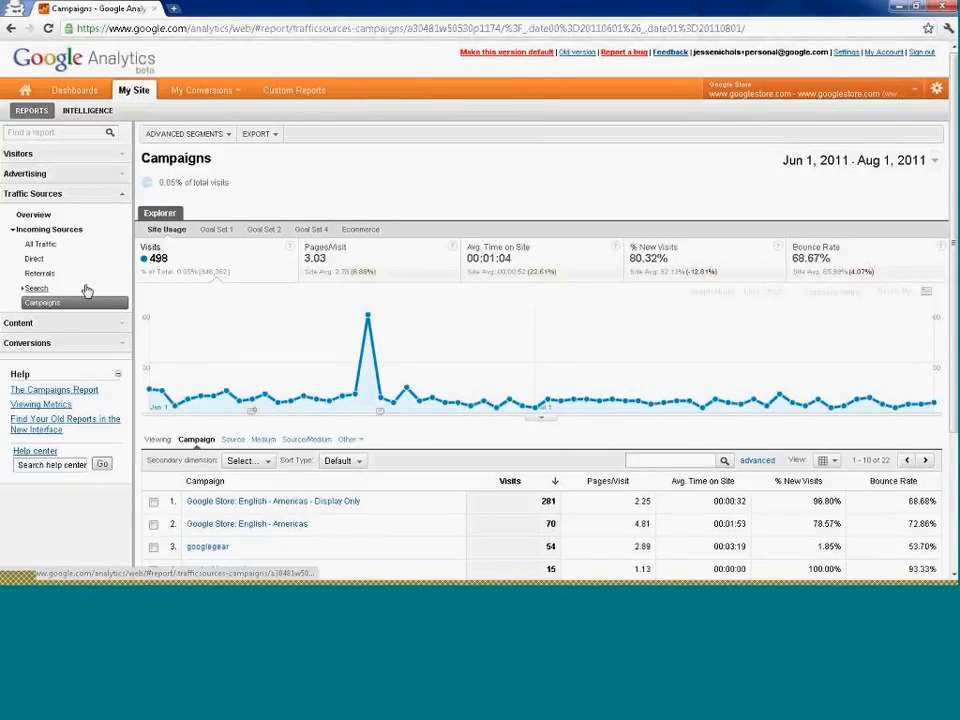
# - View the Campaigns report broken down by Medium instead of by campaign name
pyautogui.scroll(-4, 463, 244)
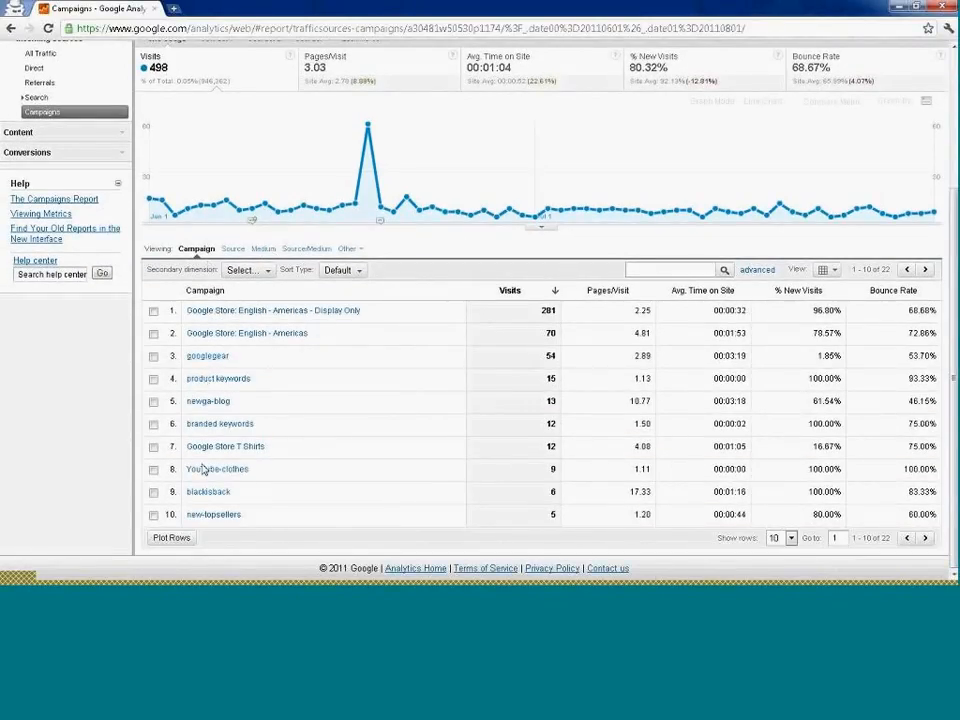
pyautogui.click(263, 250)
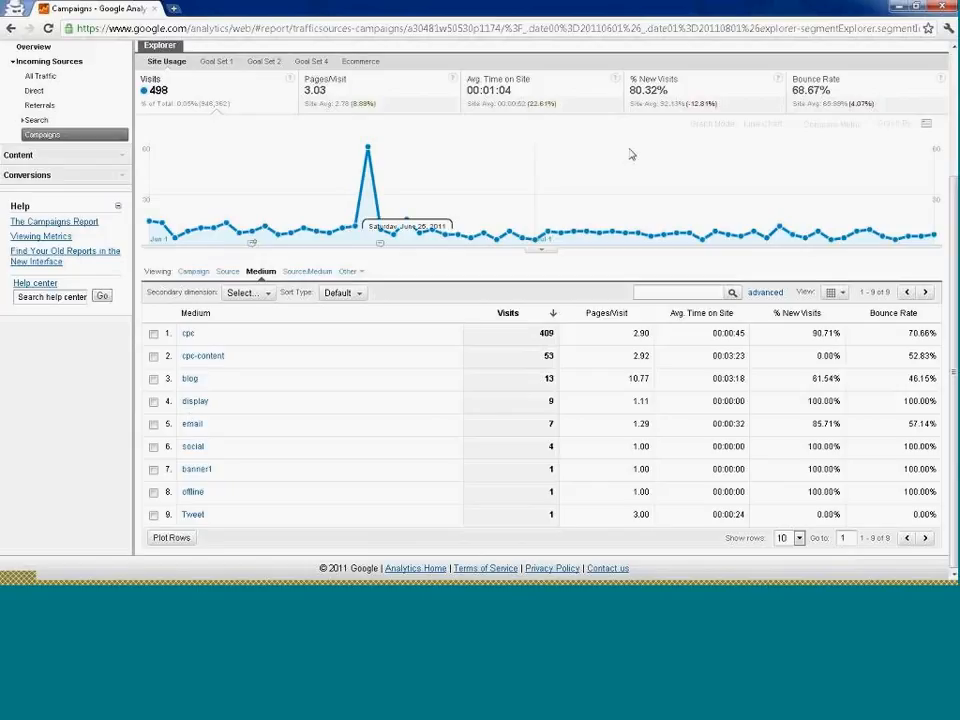
pyautogui.scroll(3, 630, 154)
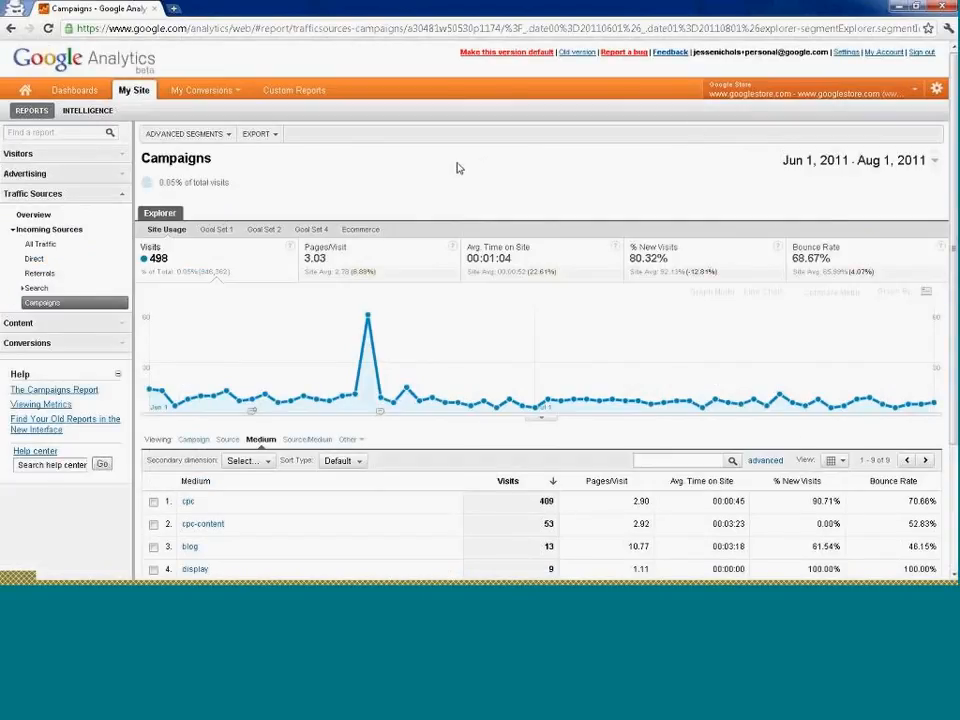
# - Create a new custom advanced segment and name it "Converting Traffic"
pyautogui.click(217, 140)
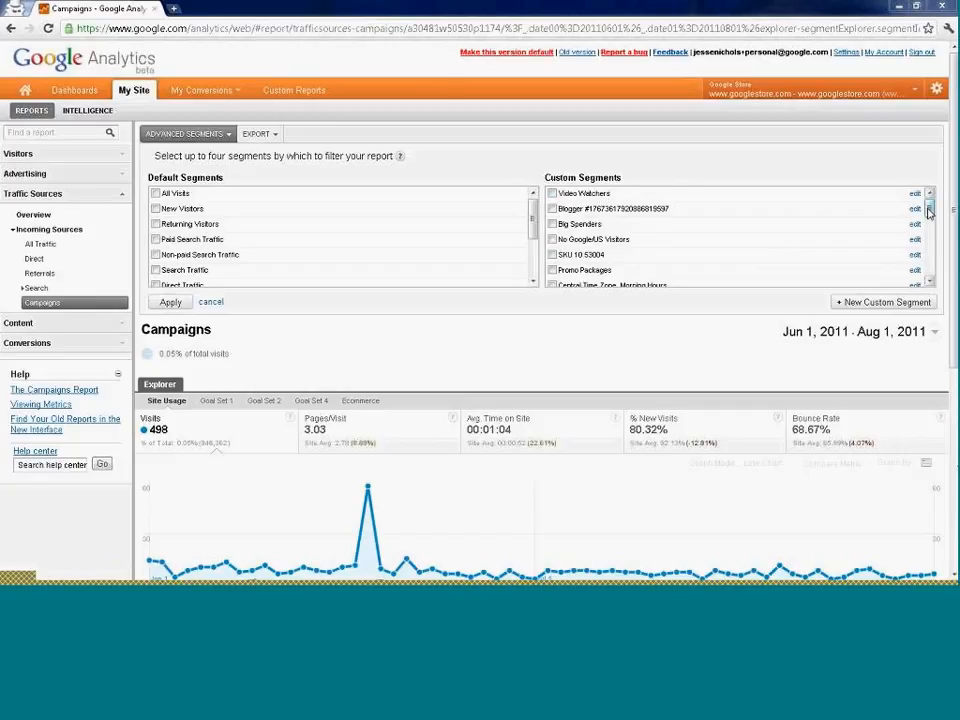
pyautogui.click(875, 303)
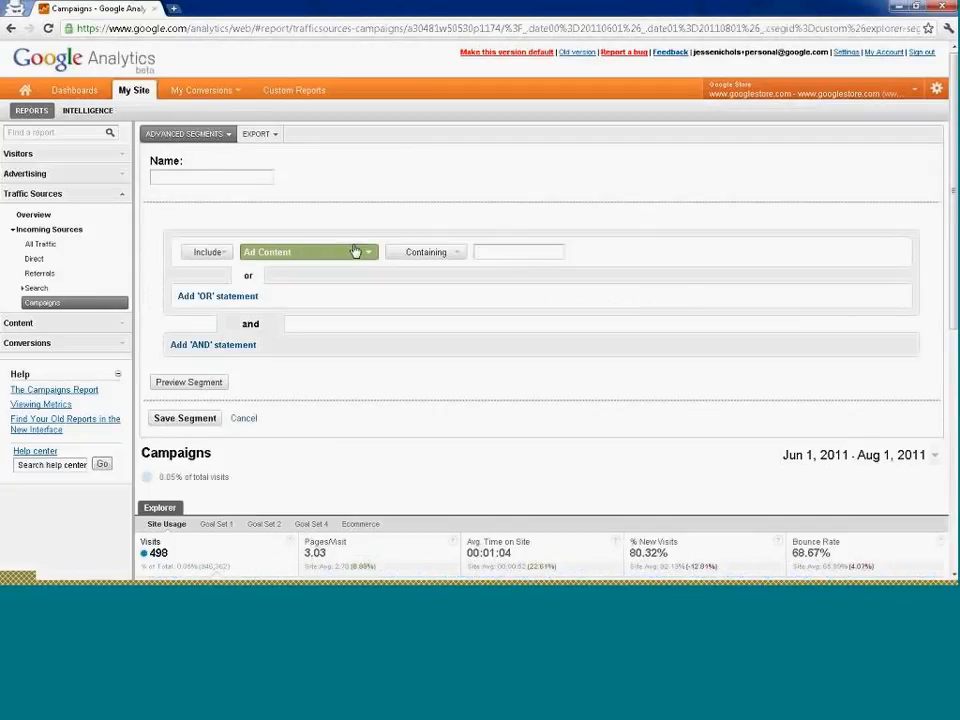
pyautogui.click(225, 180)
pyautogui.write('Converting Traffic')
# - Find Total Goal Completions among the available metrics and use it for the segment's include condition
pyautogui.click(299, 258)
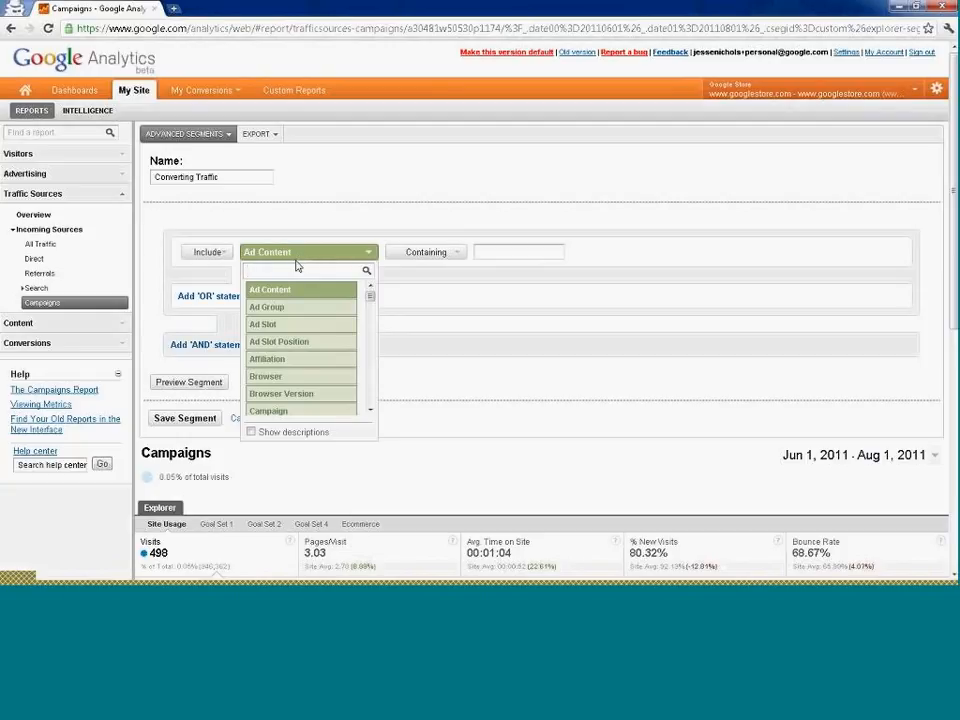
pyautogui.write('com')
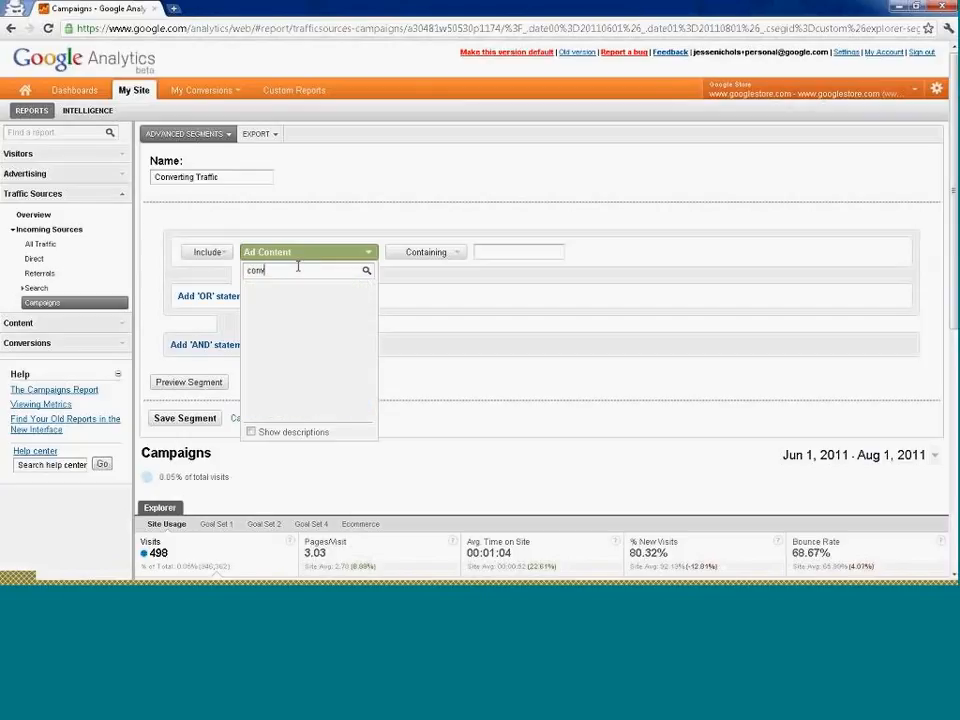
pyautogui.press('BackSpace')
pyautogui.press('BackSpace')
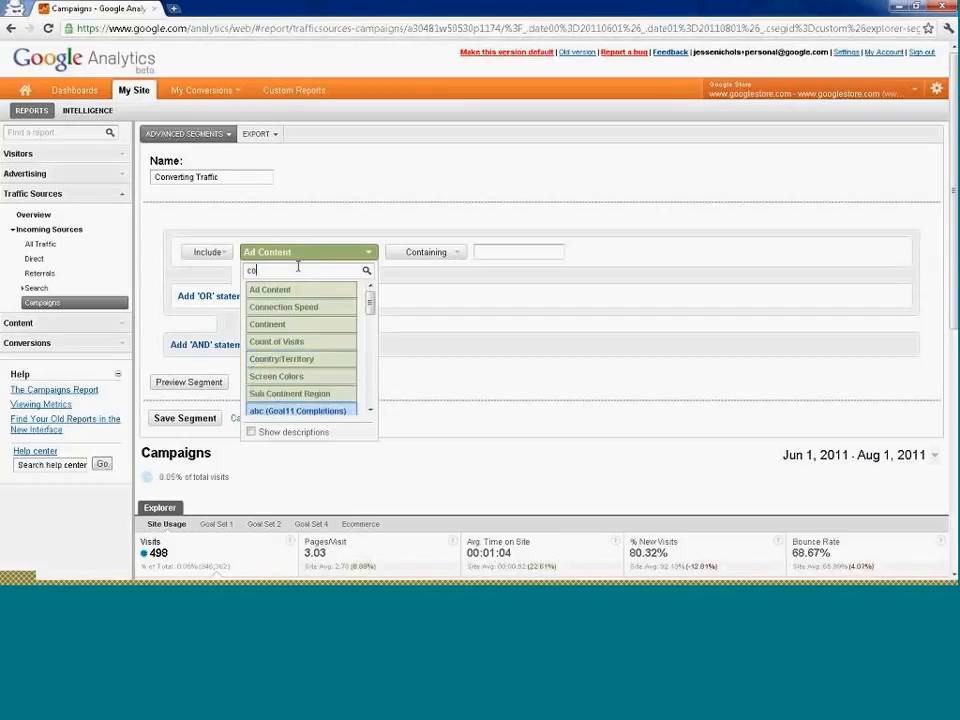
pyautogui.write('mpl')
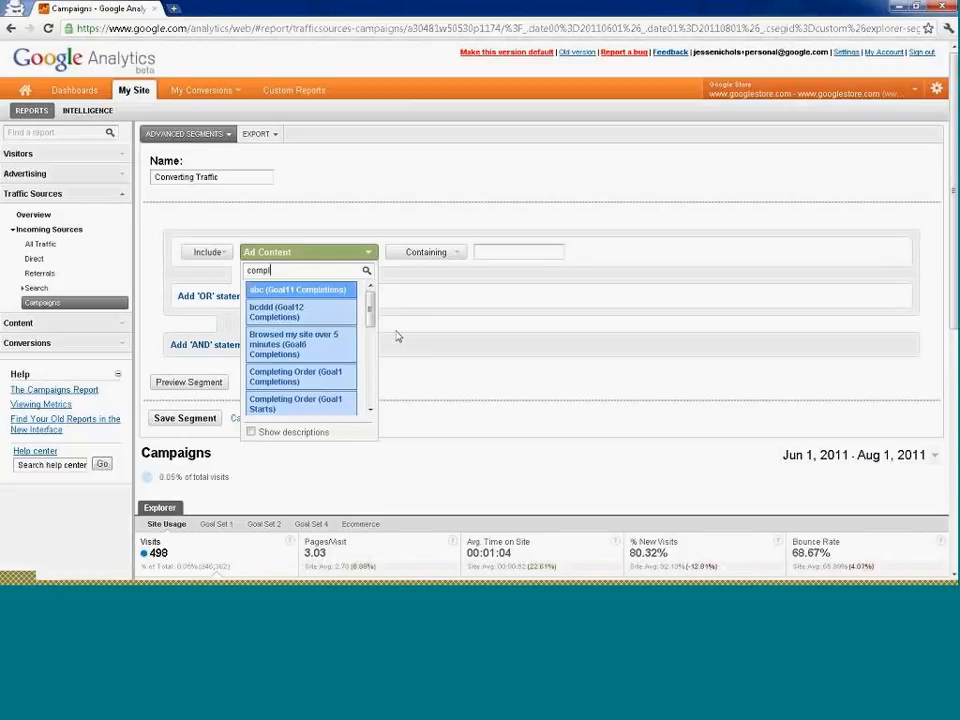
pyautogui.scroll(-1, 369, 341)
pyautogui.scroll(-5, 369, 341)
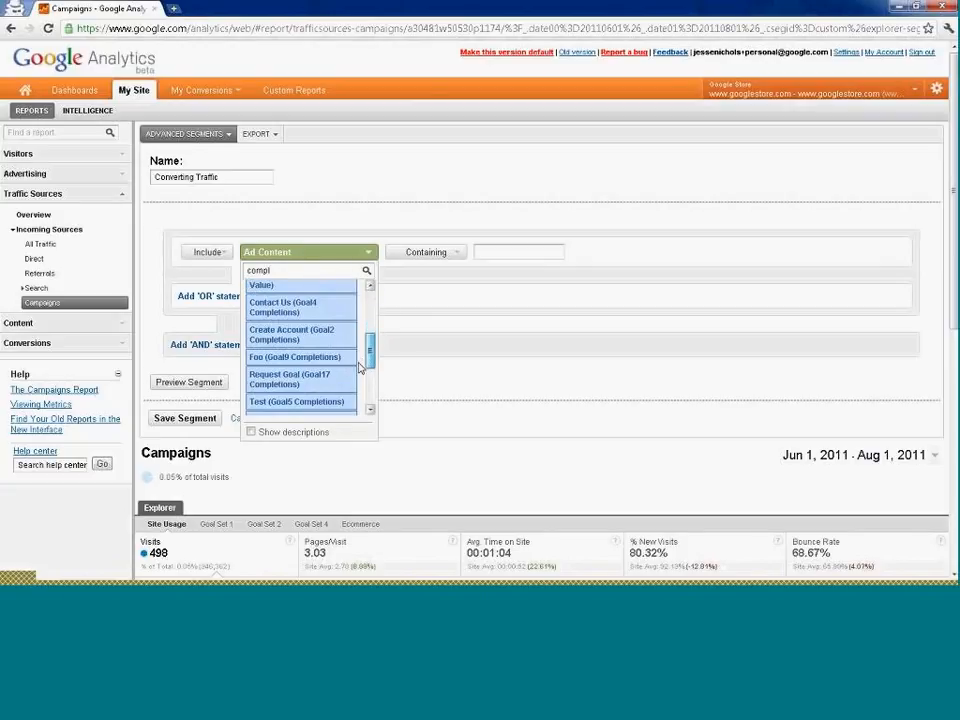
pyautogui.scroll(-3, 352, 385)
pyautogui.scroll(3, 340, 370)
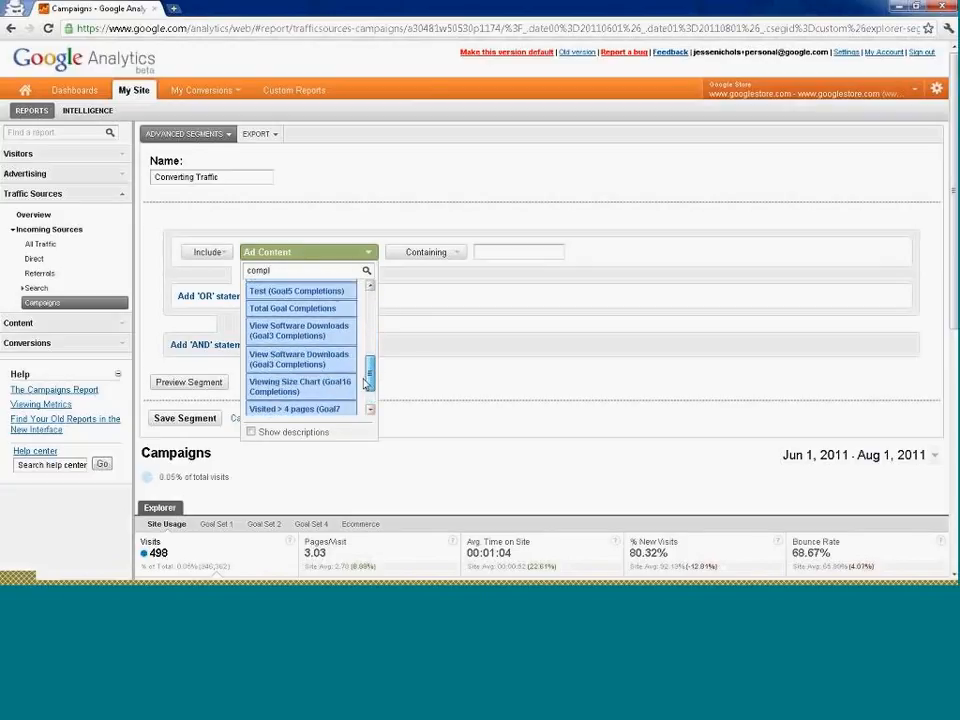
pyautogui.click(296, 345)
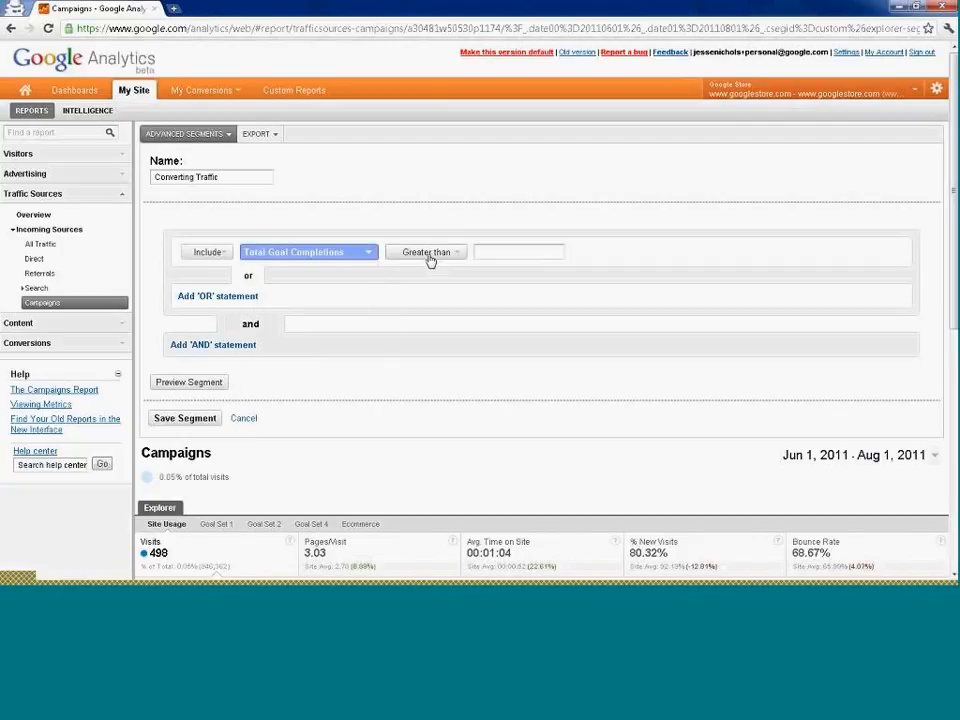
# - Set the goal completions condition to greater than 0 and save the Converting Traffic segment
pyautogui.click(508, 253)
pyautogui.write('0')
pyautogui.click(189, 422)
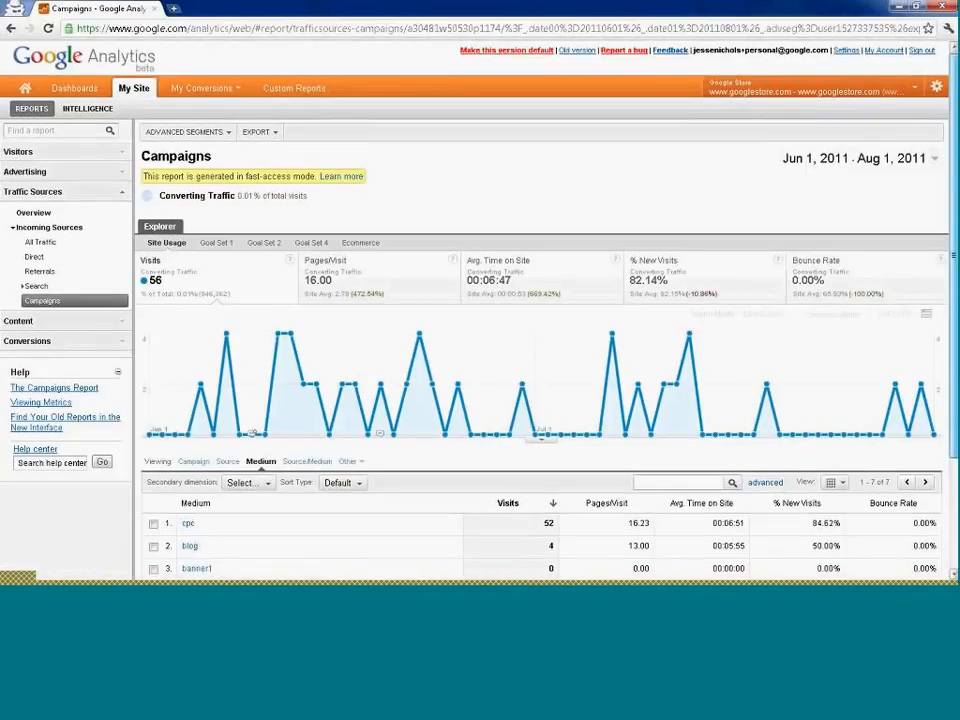
# - Drill into the cpc medium and break its converting visits down by visitor Region
pyautogui.scroll(-3, 317, 311)
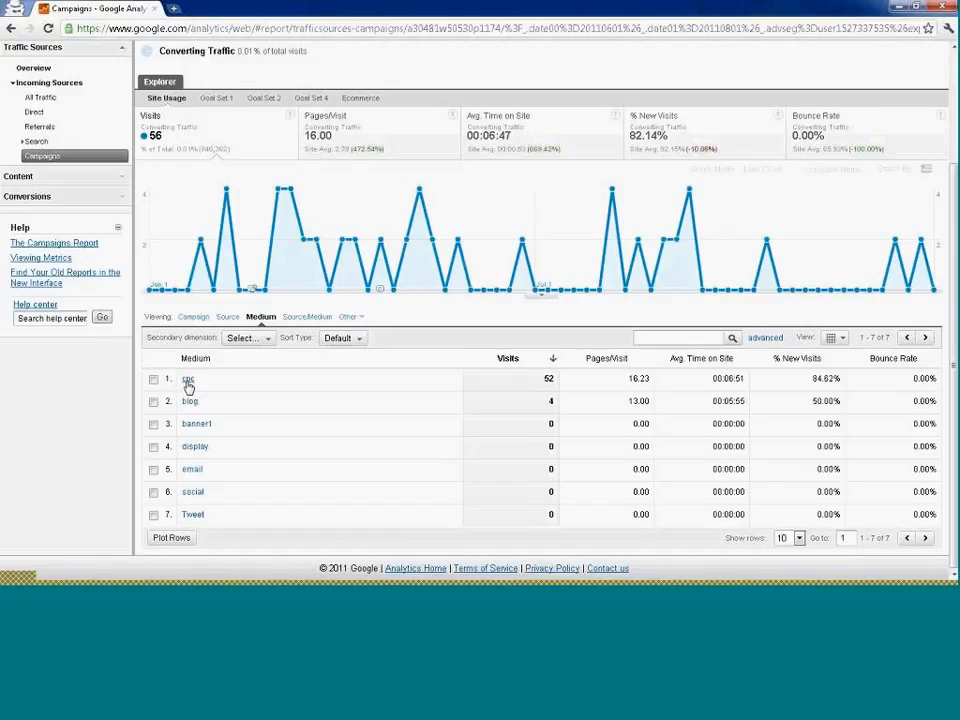
pyautogui.click(188, 381)
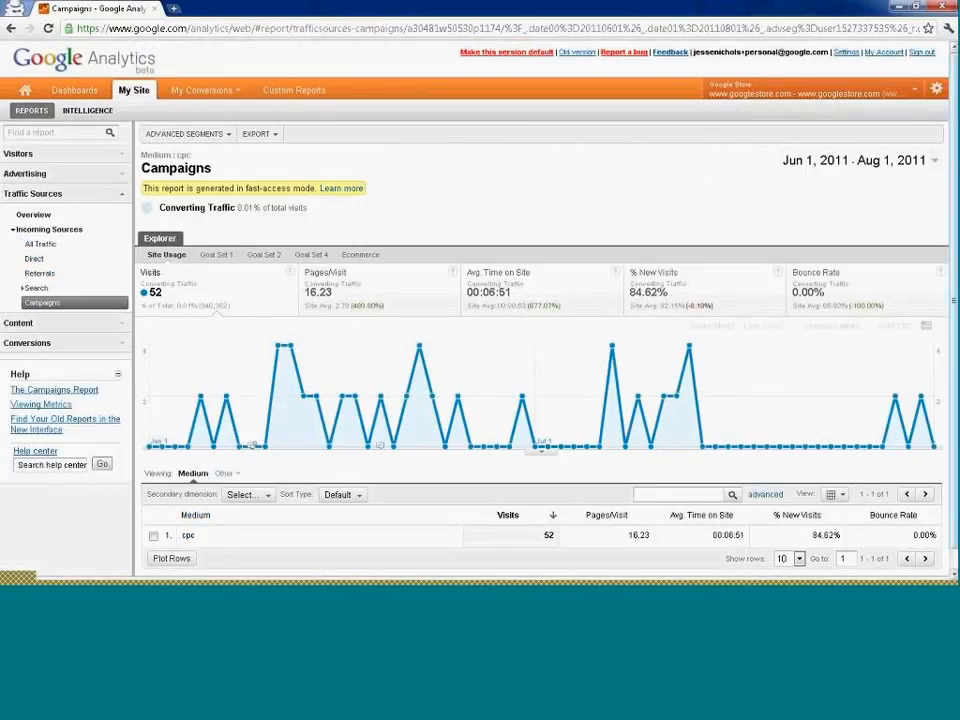
pyautogui.scroll(-1, 536, 444)
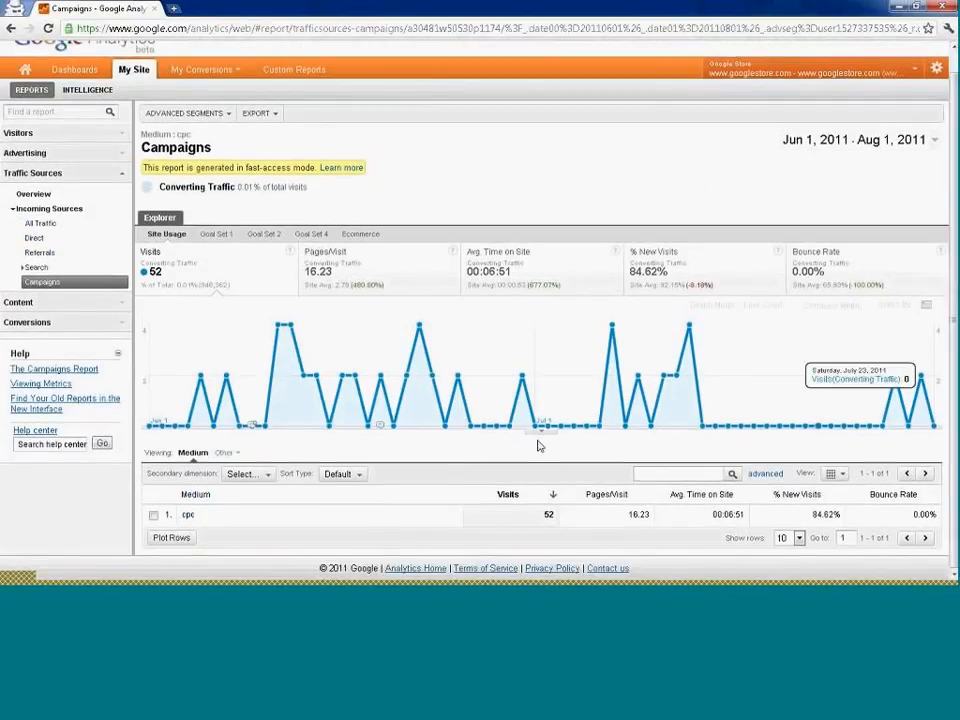
pyautogui.click(241, 455)
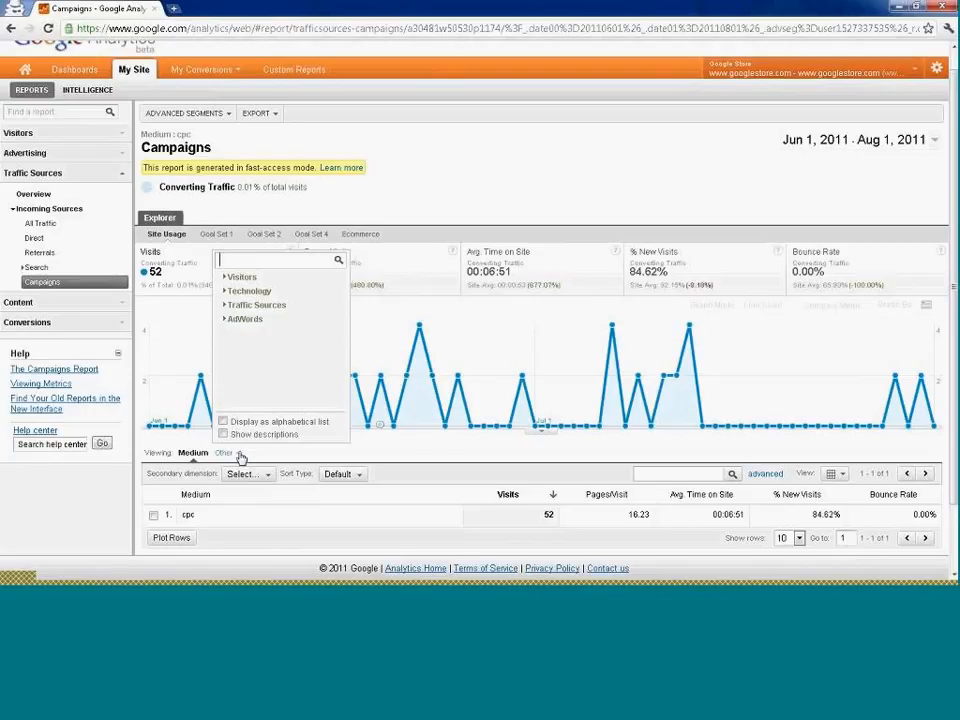
pyautogui.click(240, 281)
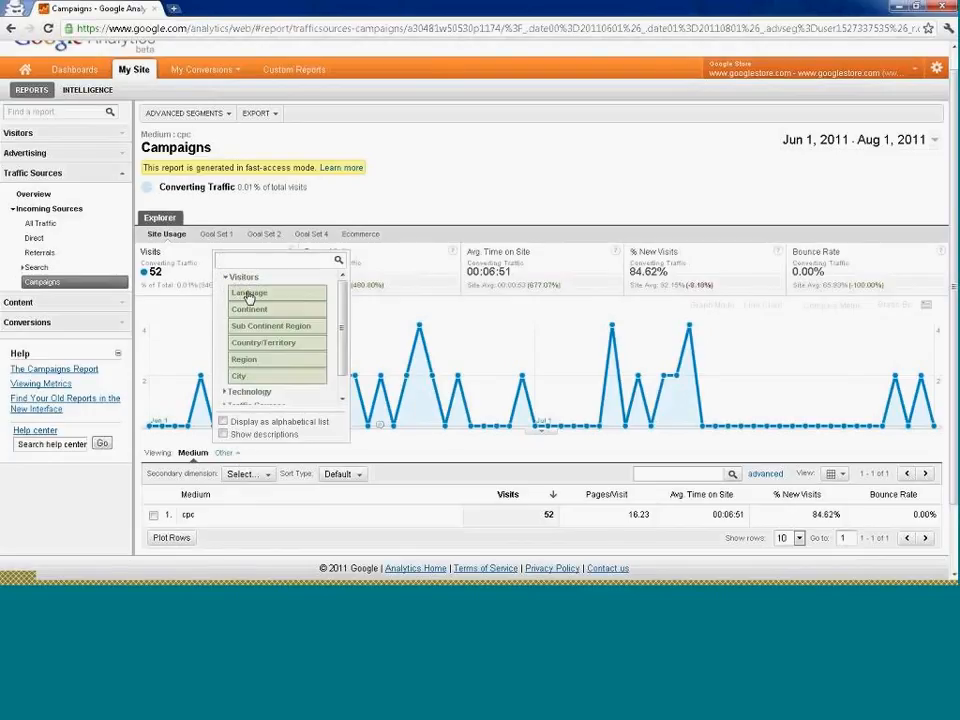
pyautogui.click(246, 361)
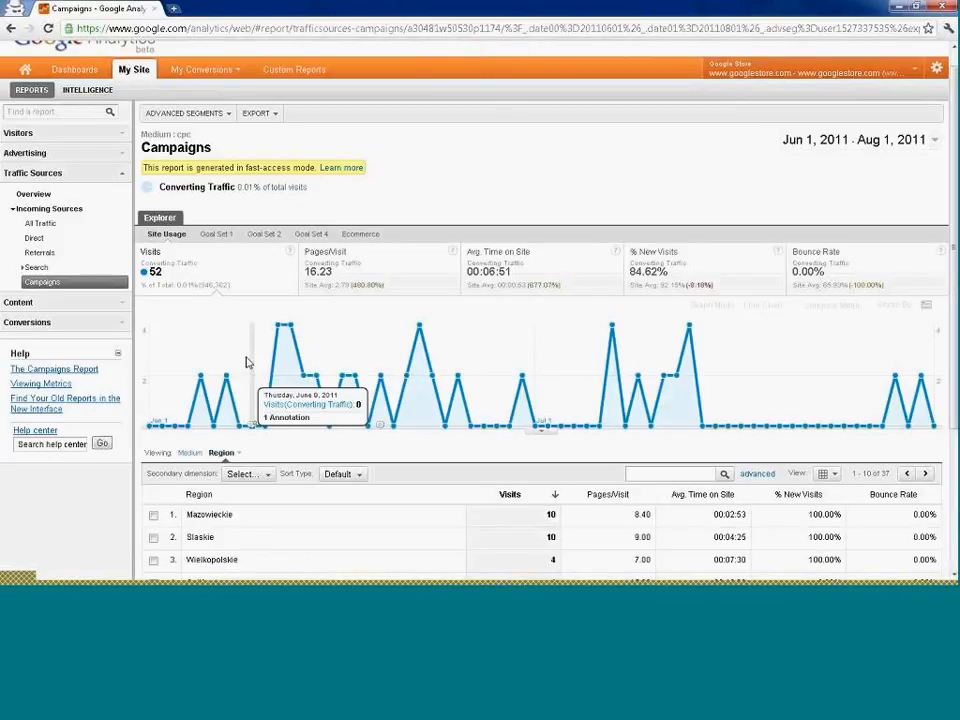
pyautogui.scroll(-3, 248, 364)
pyautogui.scroll(-1, 701, 471)
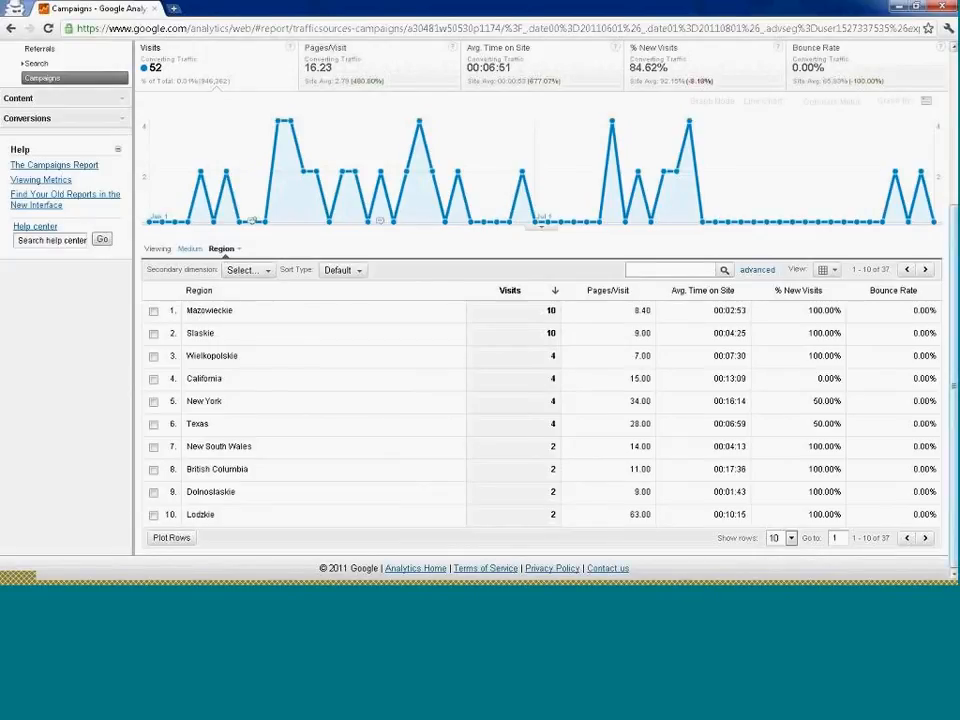
pyautogui.scroll(2, 281, 270)
pyautogui.scroll(-1, 281, 270)
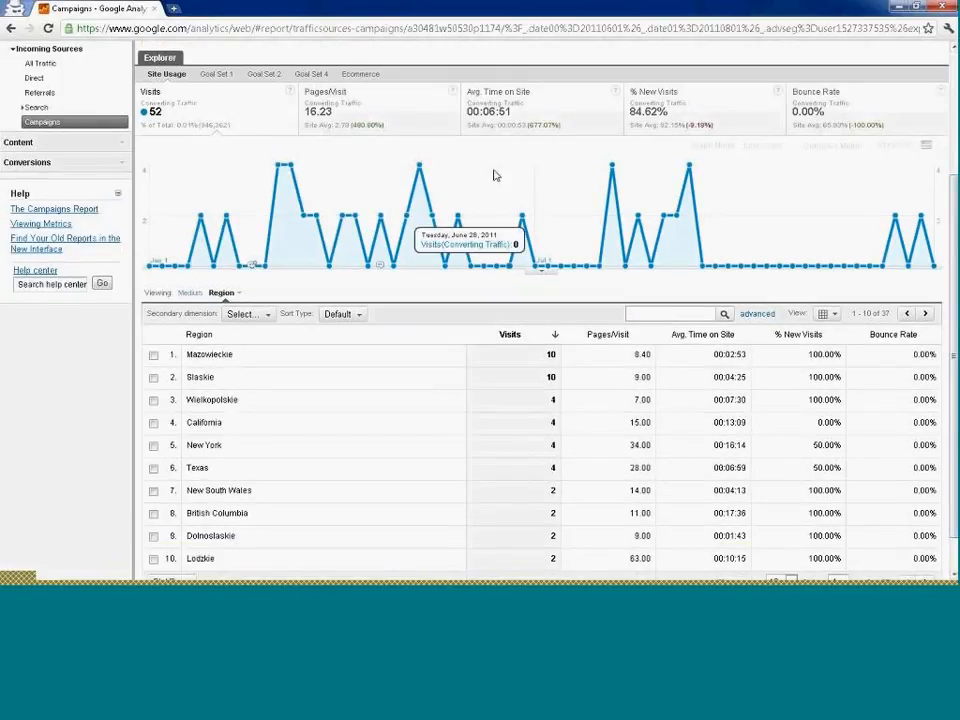
# - Show the Goal Set 1 metrics for the cpc traffic and review the conversion rates by region
pyautogui.click(217, 76)
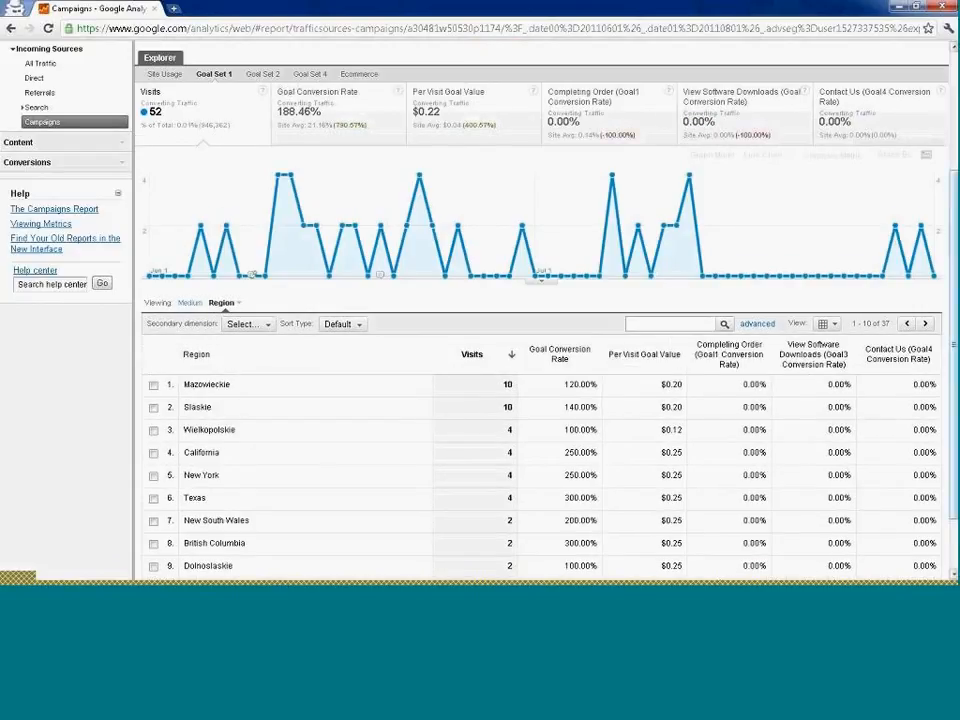
pyautogui.scroll(-1, 866, 306)
pyautogui.scroll(-1, 546, 330)
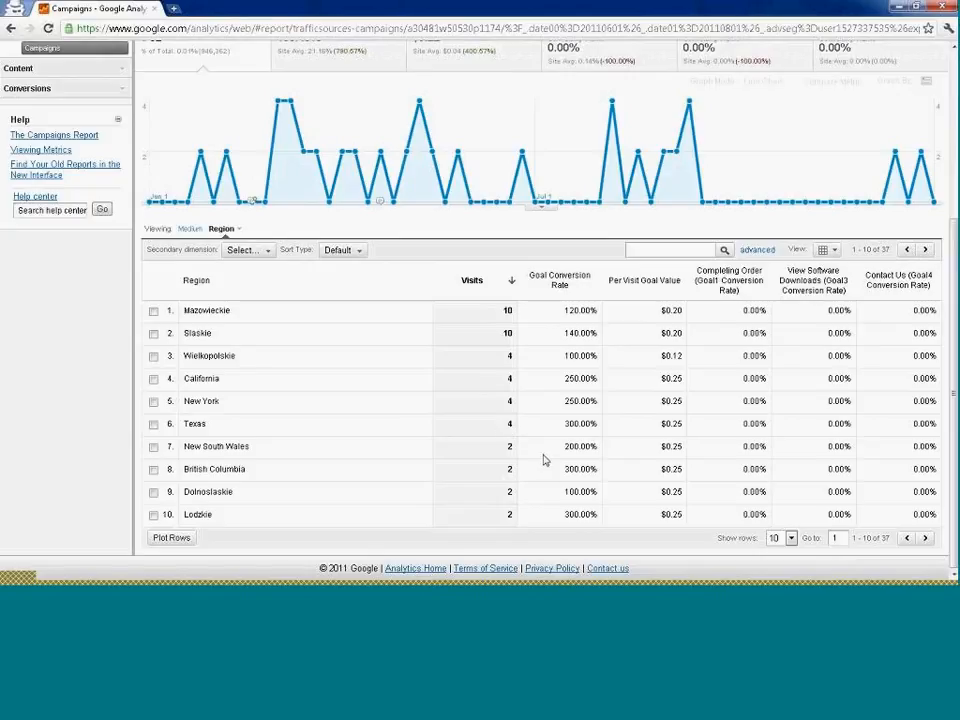
pyautogui.scroll(1, 714, 429)
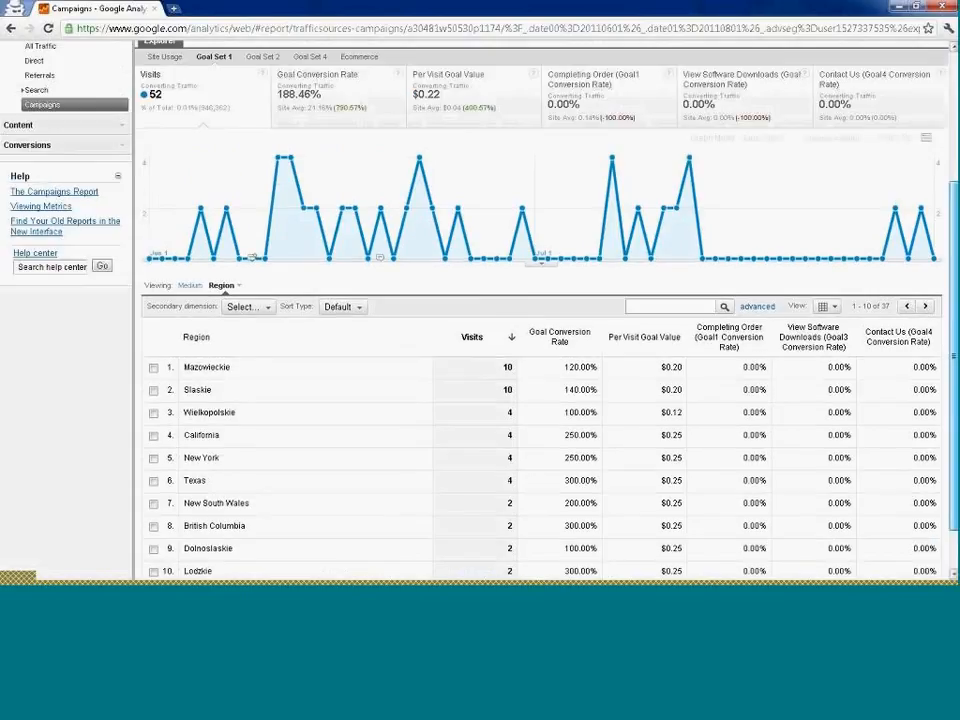
# - Open the Landing Pages report from the Site Content reports with the segment still applied
pyautogui.scroll(3, 300, 173)
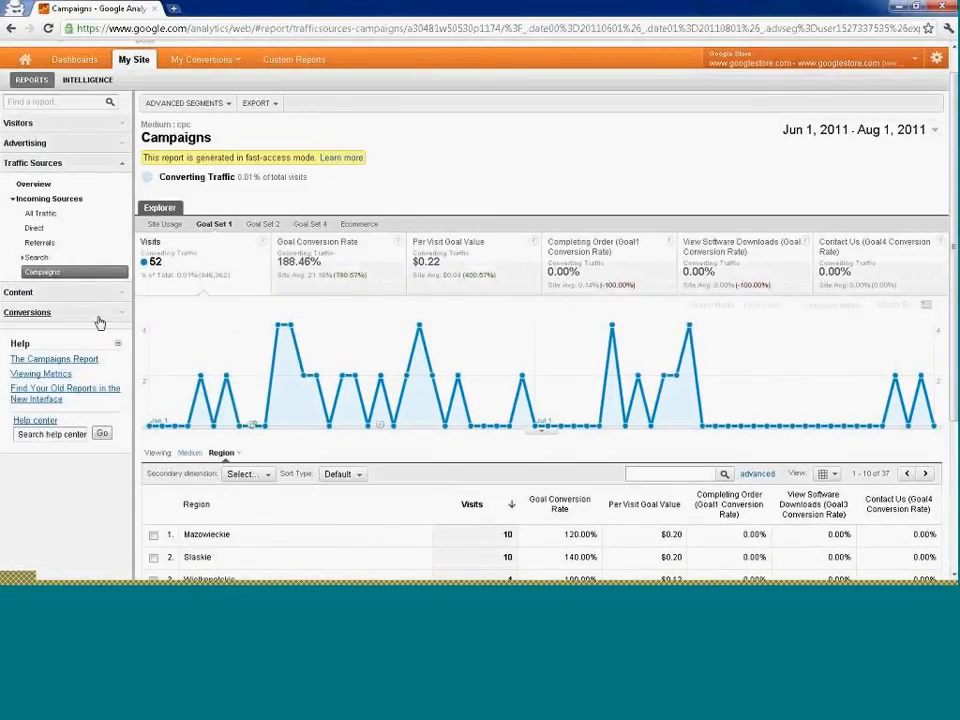
pyautogui.click(38, 294)
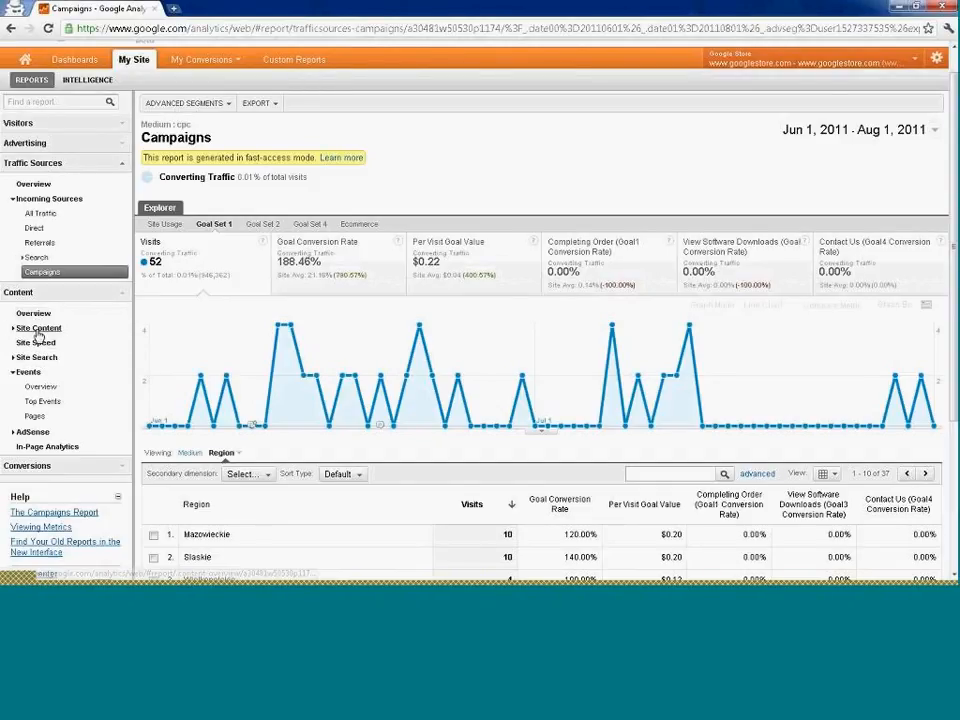
pyautogui.click(38, 331)
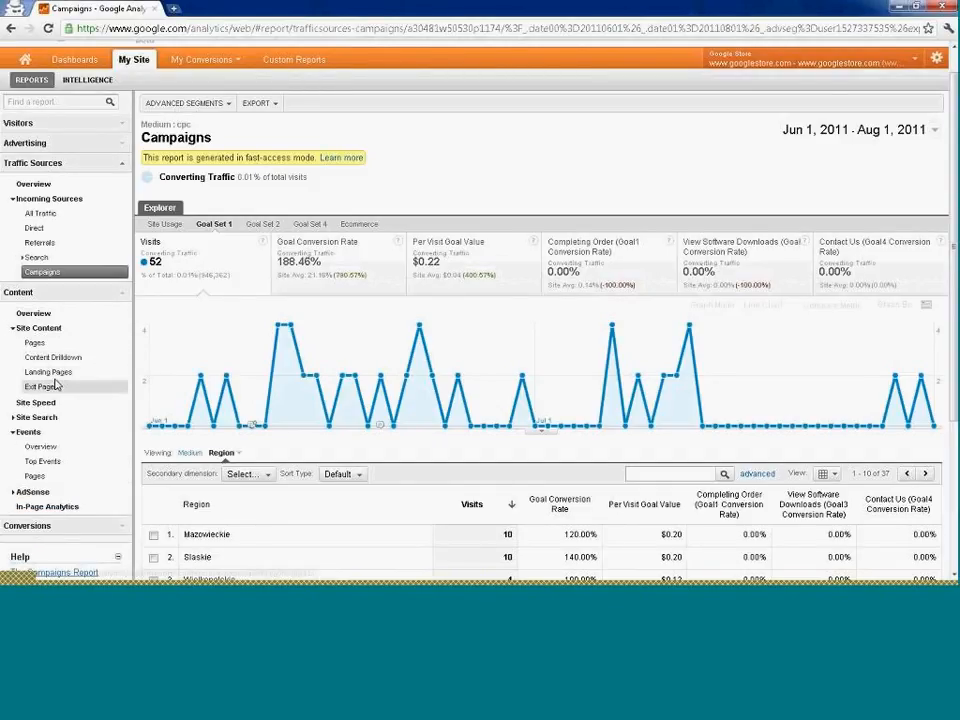
pyautogui.click(50, 373)
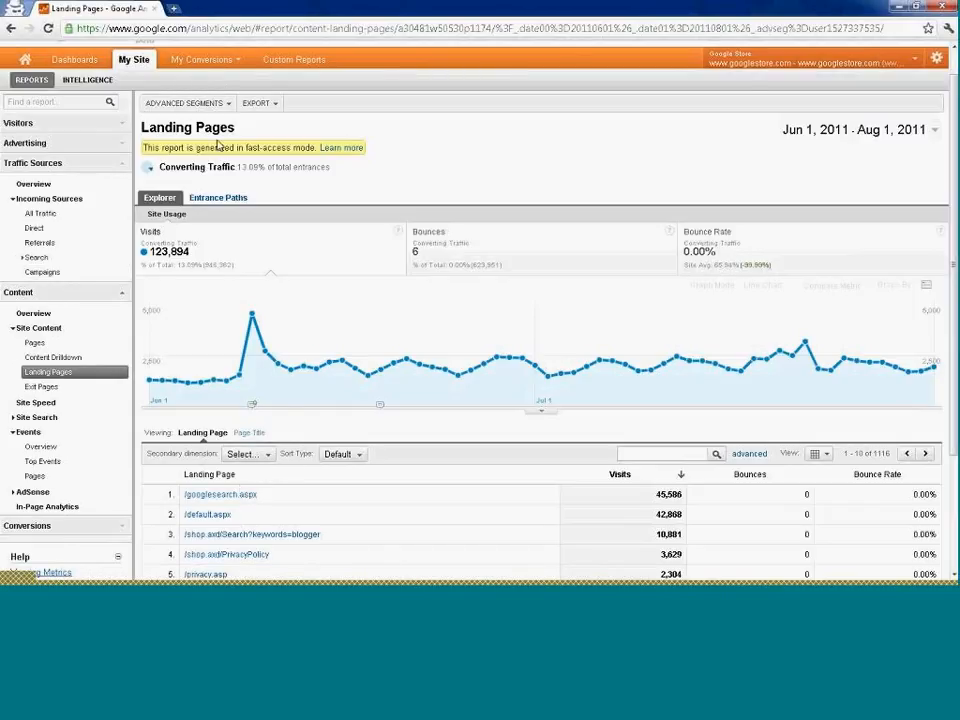
# - Open the Campaigns report from the Traffic Sources reports and break the converting visits down by Ad Content
pyautogui.click(40, 273)
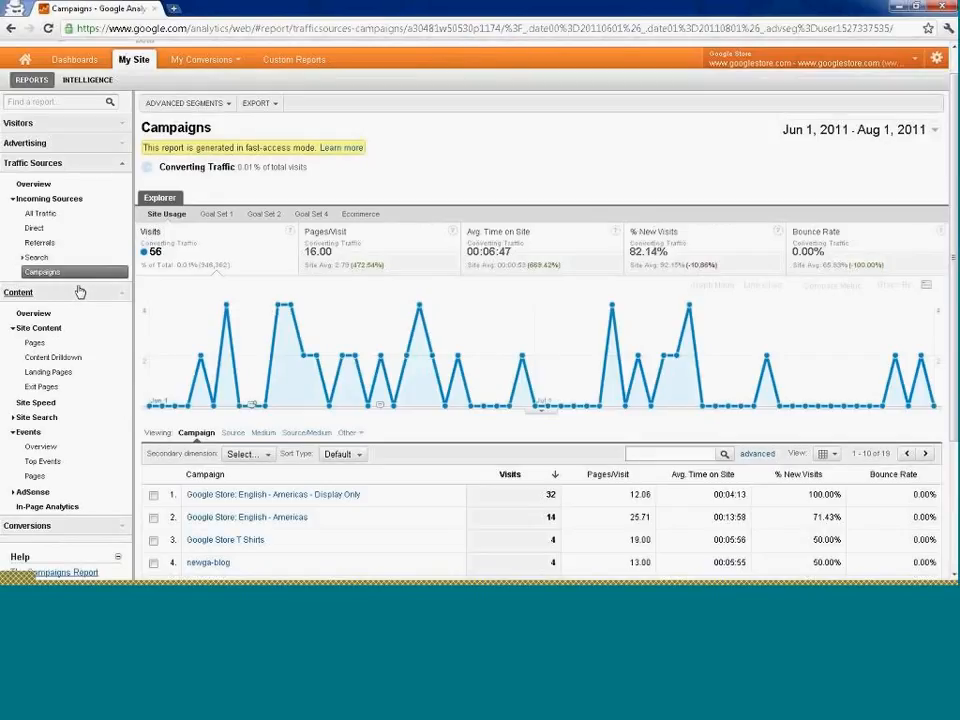
pyautogui.click(350, 433)
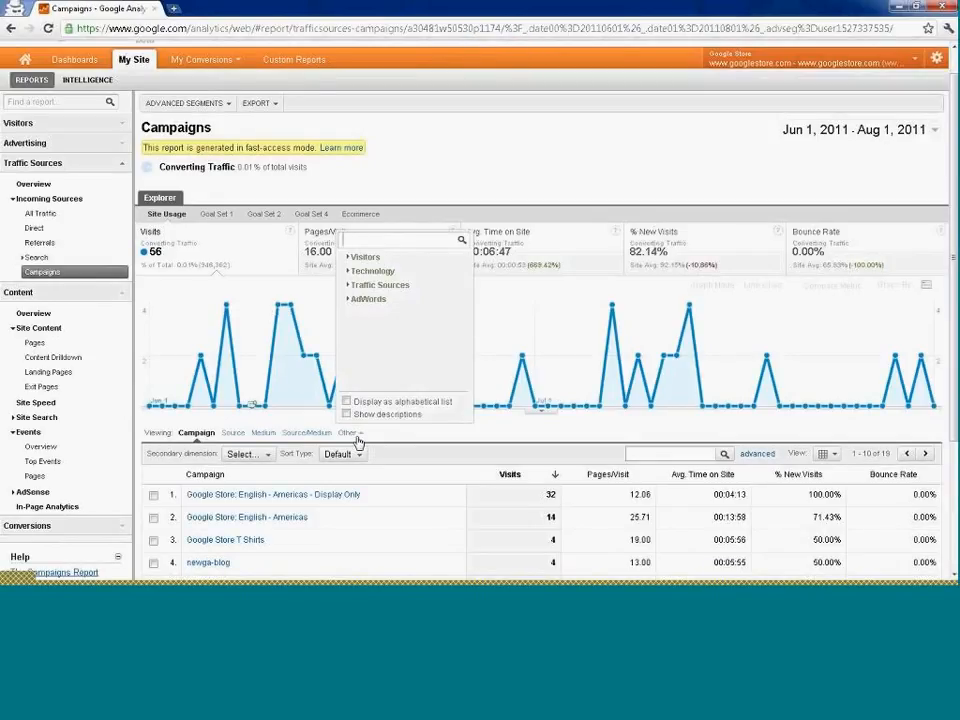
pyautogui.write('cio')
pyautogui.press('BackSpace')
pyautogui.press('BackSpace')
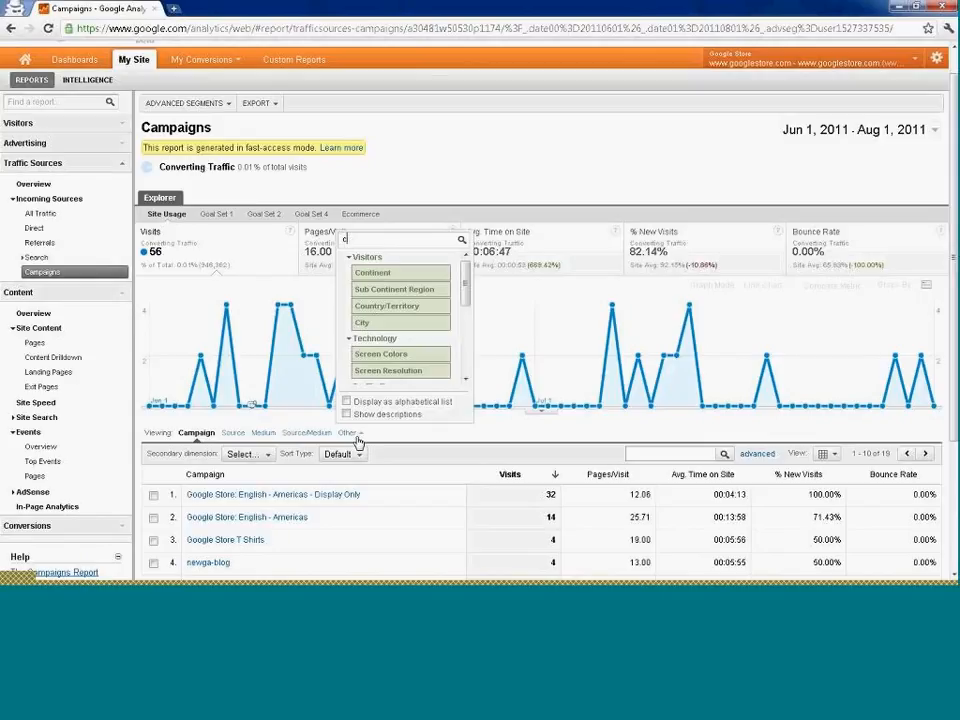
pyautogui.write('on')
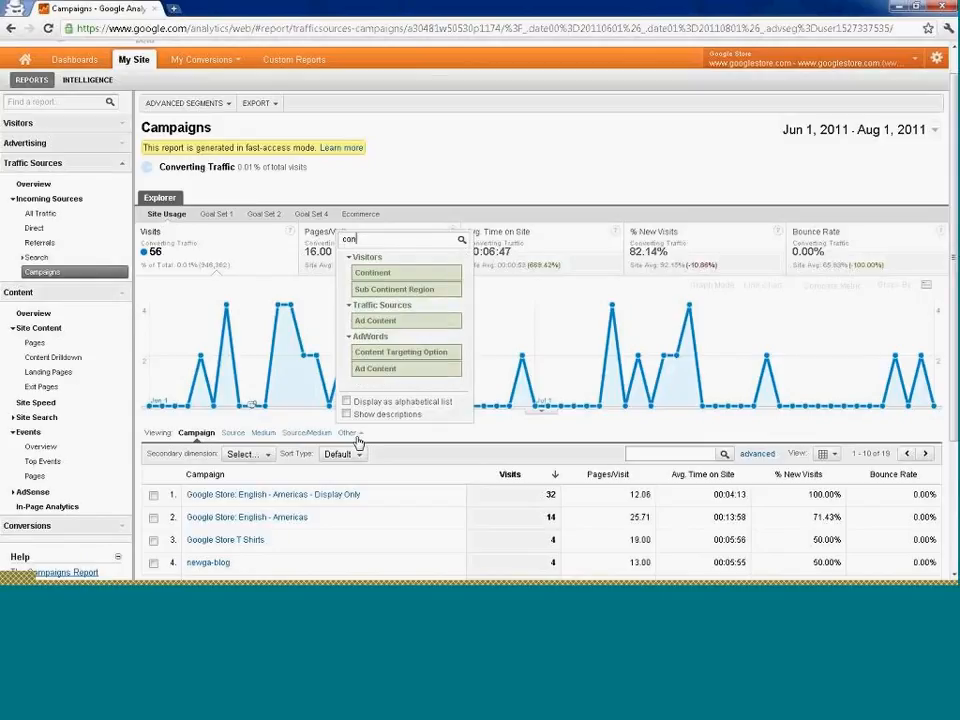
pyautogui.click(381, 325)
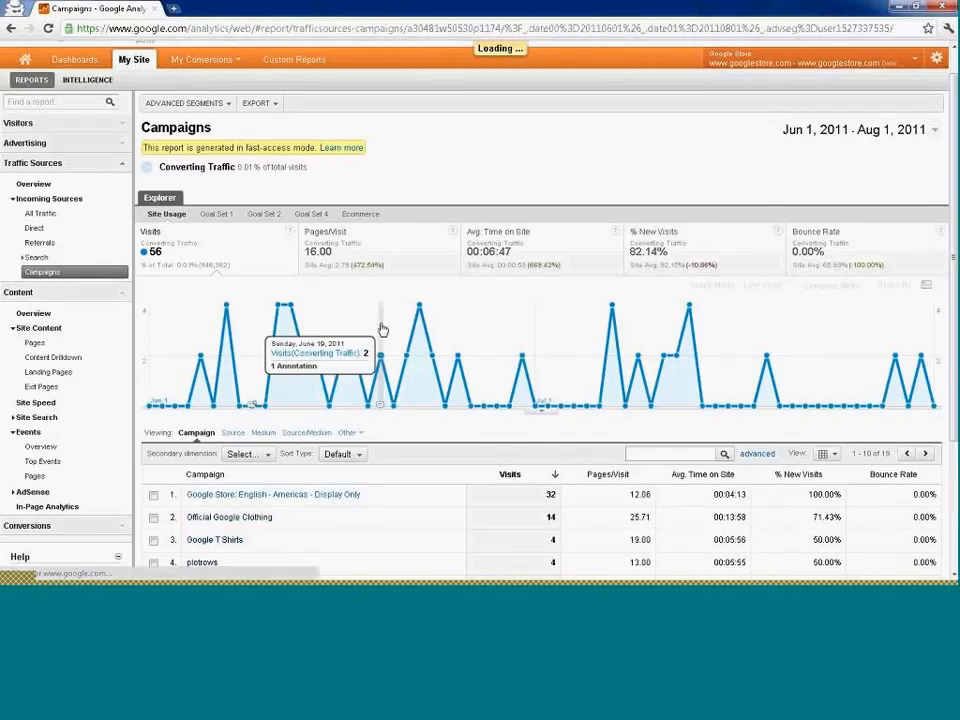
pyautogui.scroll(-5, 260, 400)
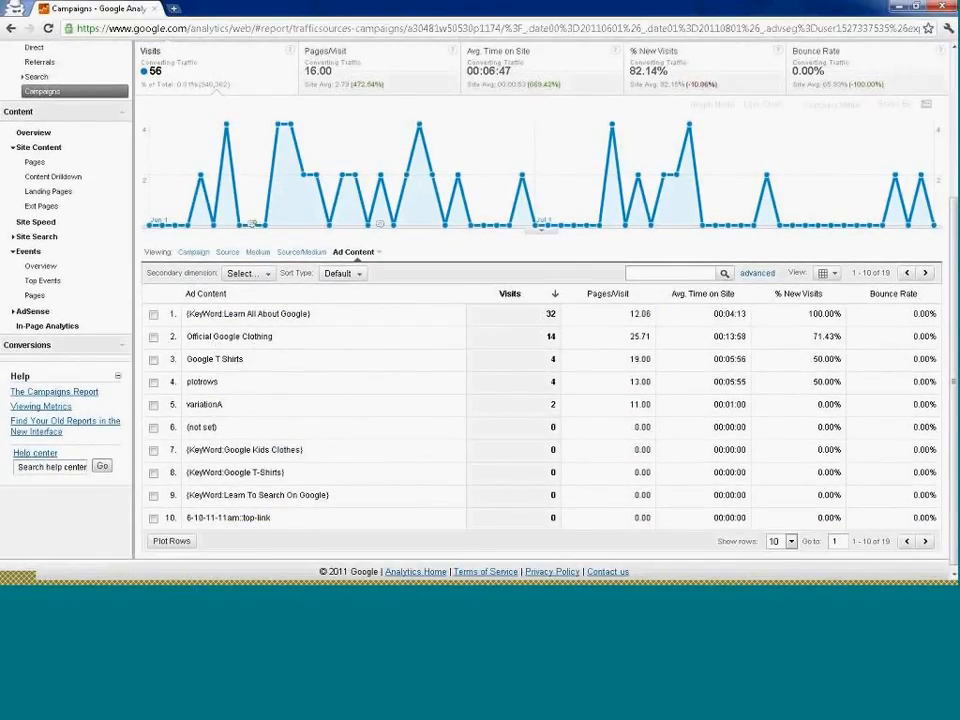
pyautogui.scroll(5, 420, 300)
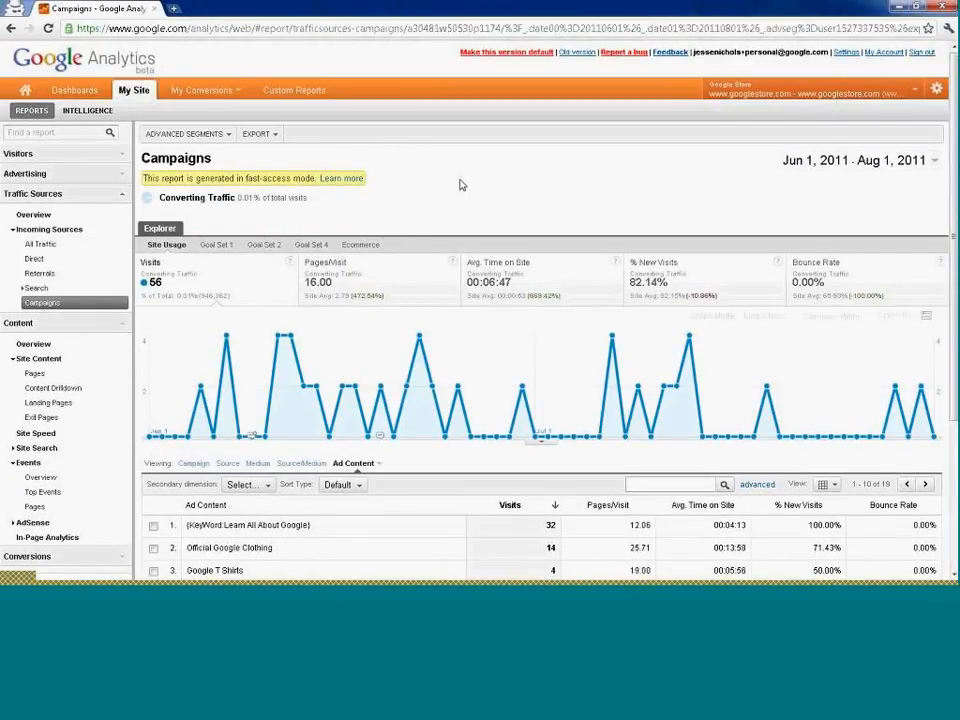
# - Create a new custom advanced segment and name it Converting Display Traffic
pyautogui.click(220, 136)
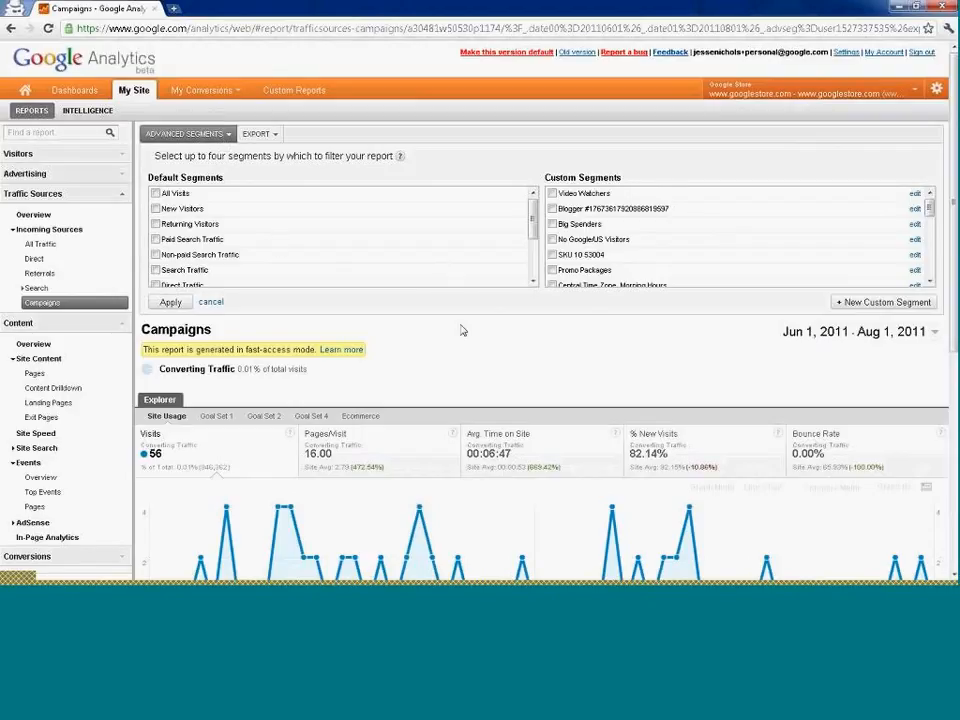
pyautogui.click(863, 304)
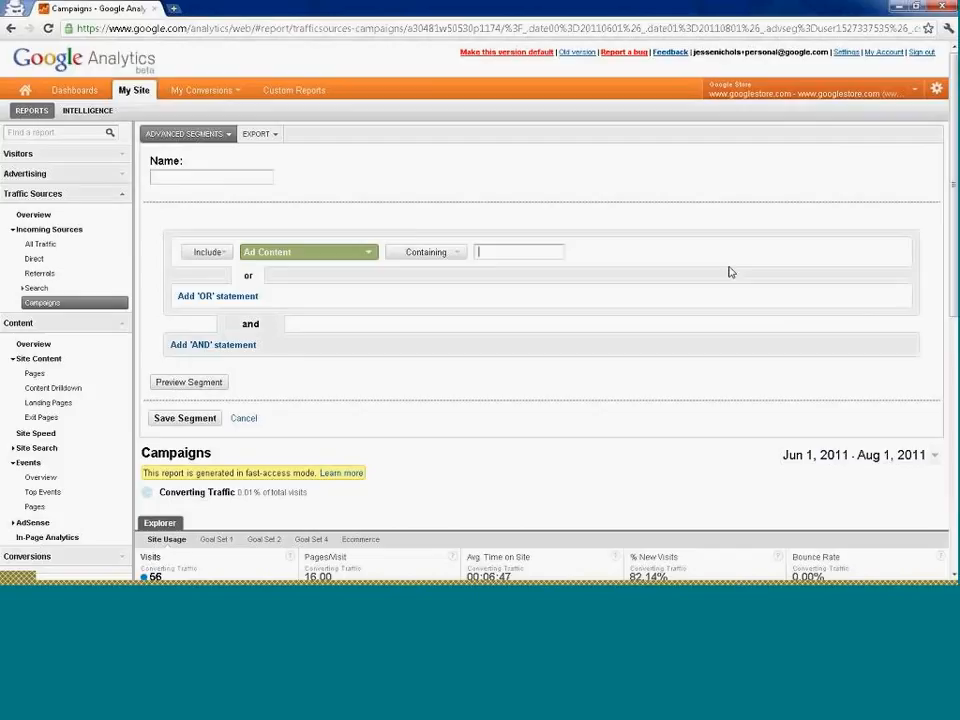
pyautogui.click(220, 181)
pyautogui.write('Converting Dispaly')
pyautogui.press('BackSpace')
pyautogui.press('BackSpace')
pyautogui.press('BackSpace')
pyautogui.write('lay Traffic')
# - Set the segment's first condition to include Medium containing display
pyautogui.click(335, 253)
pyautogui.write('med')
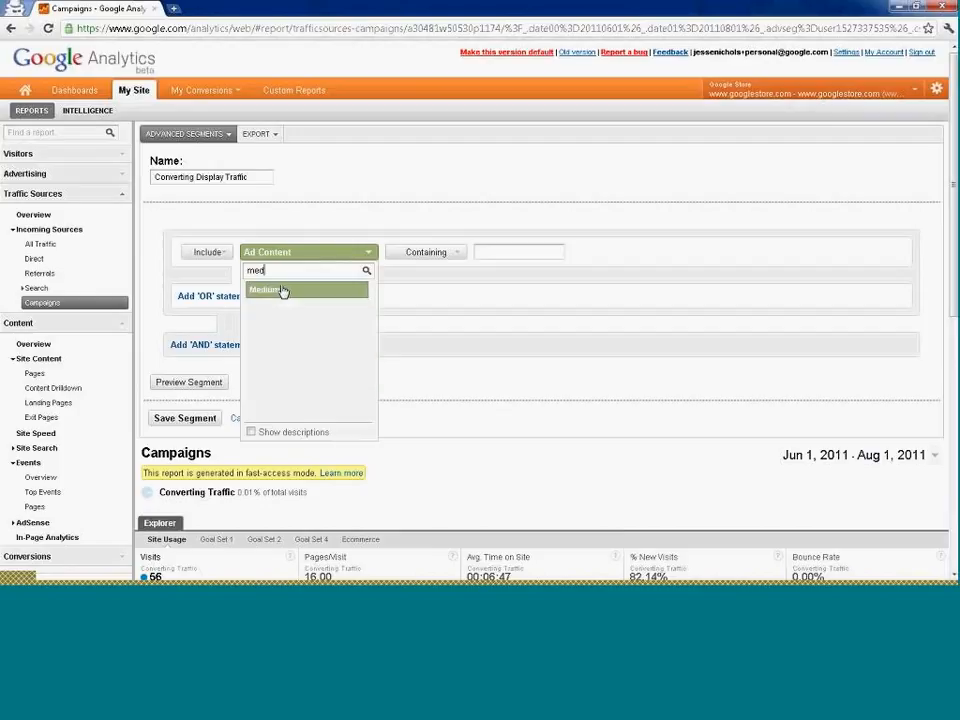
pyautogui.press('Return')
pyautogui.click(479, 252)
pyautogui.write('display')
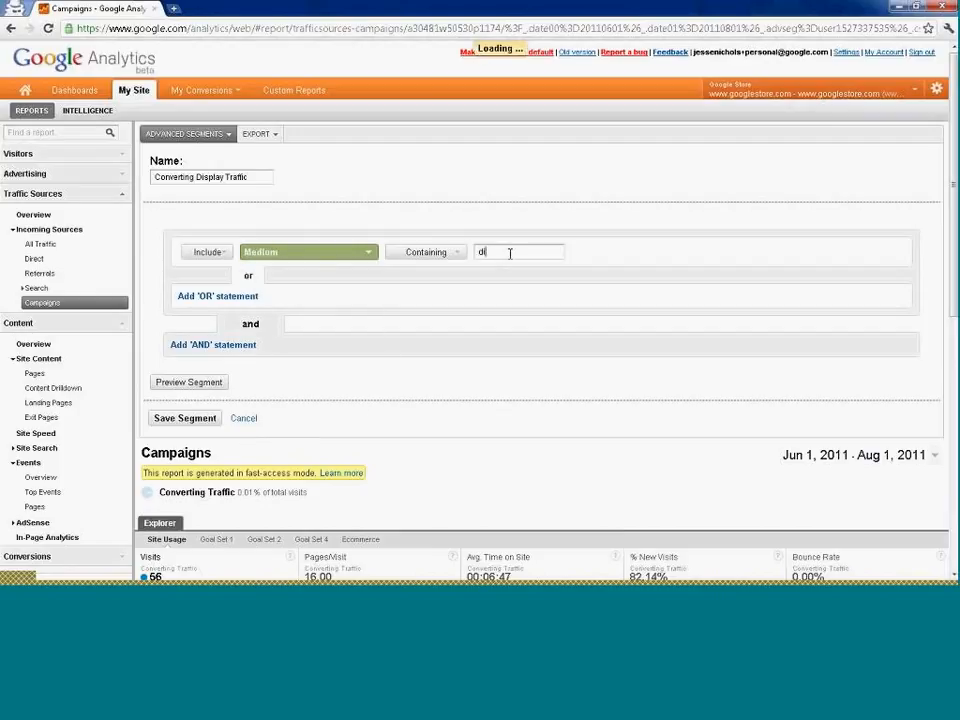
# - Add an AND condition to the segment that includes Total Goal Completions greater than 0
pyautogui.click(224, 350)
pyautogui.click(303, 348)
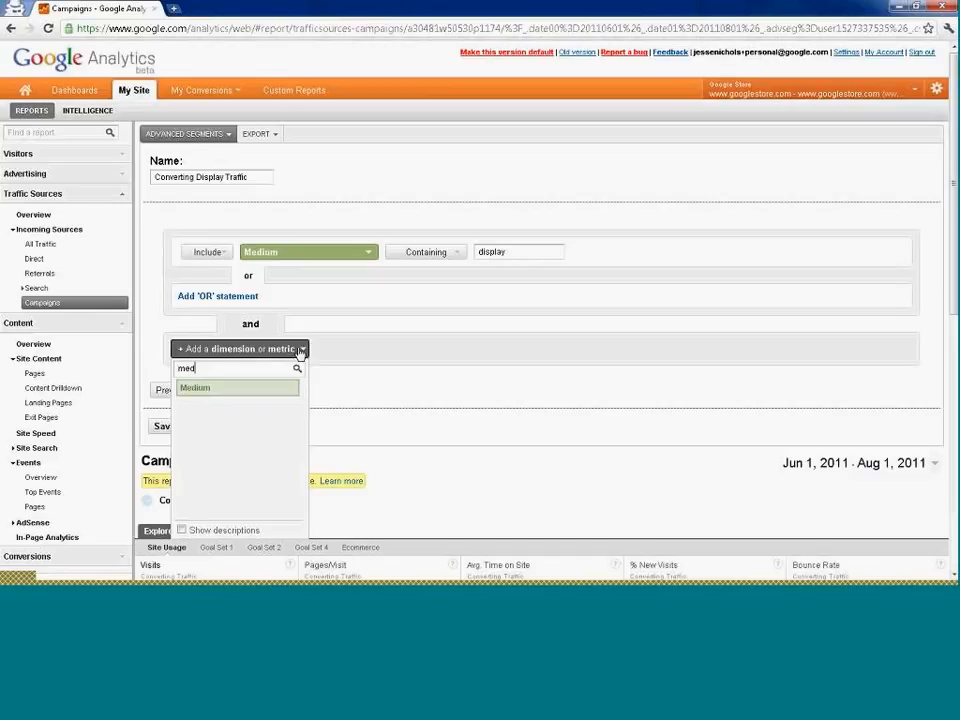
pyautogui.doubleClick(228, 368)
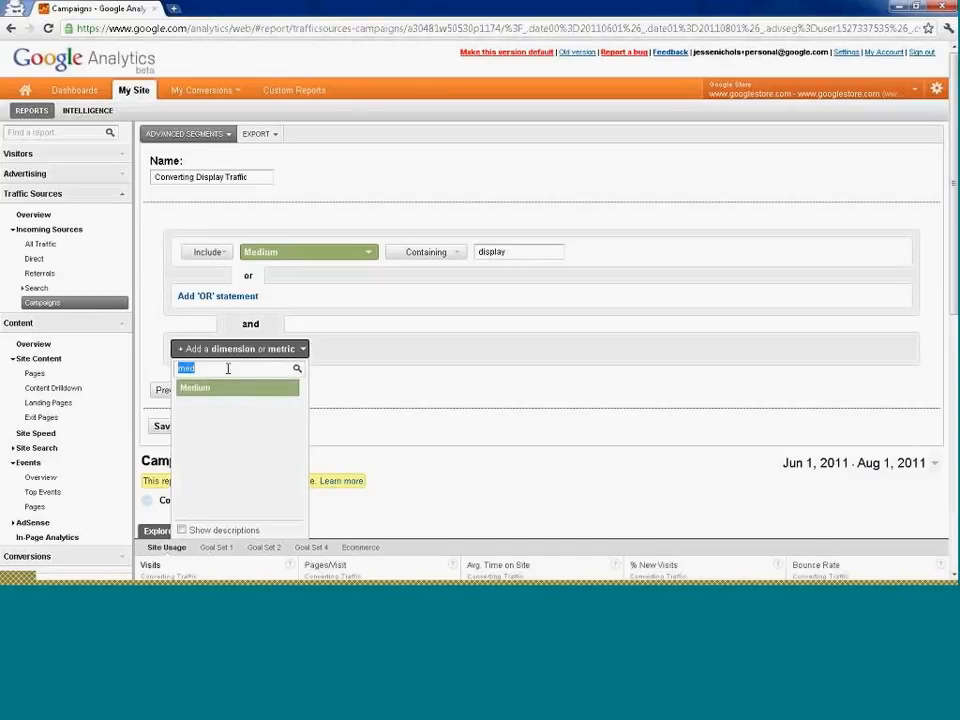
pyautogui.write('total')
pyautogui.click(222, 402)
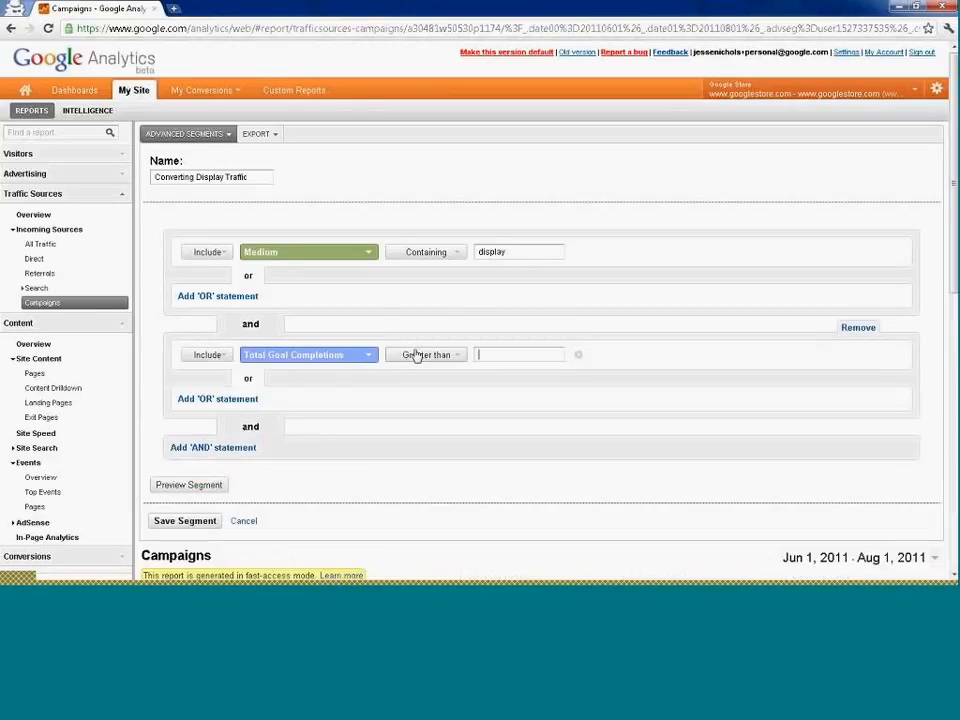
pyautogui.write('0')
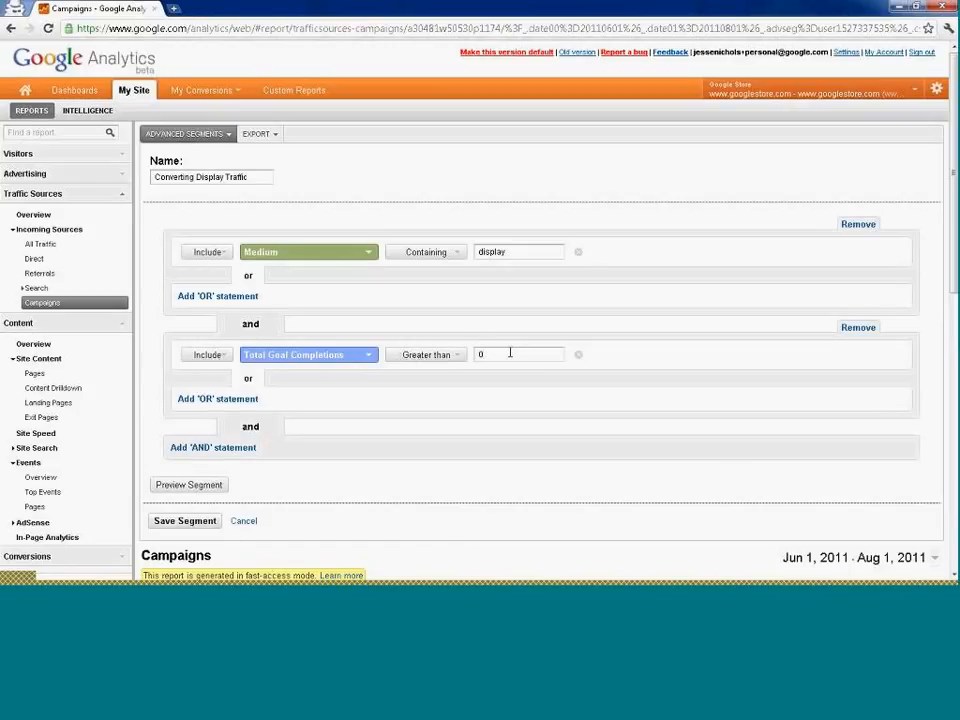
# - Change the segment's first condition to Ad Content containing 120x600 and discard the segment without saving it
pyautogui.doubleClick(497, 251)
pyautogui.write('120x600')
pyautogui.click(335, 253)
pyautogui.write('totalcon')
pyautogui.press('BackSpace')
pyautogui.press('BackSpace')
pyautogui.press('BackSpace')
pyautogui.press('BackSpace')
pyautogui.press('BackSpace')
pyautogui.press('BackSpace')
pyautogui.press('BackSpace')
pyautogui.press('BackSpace')
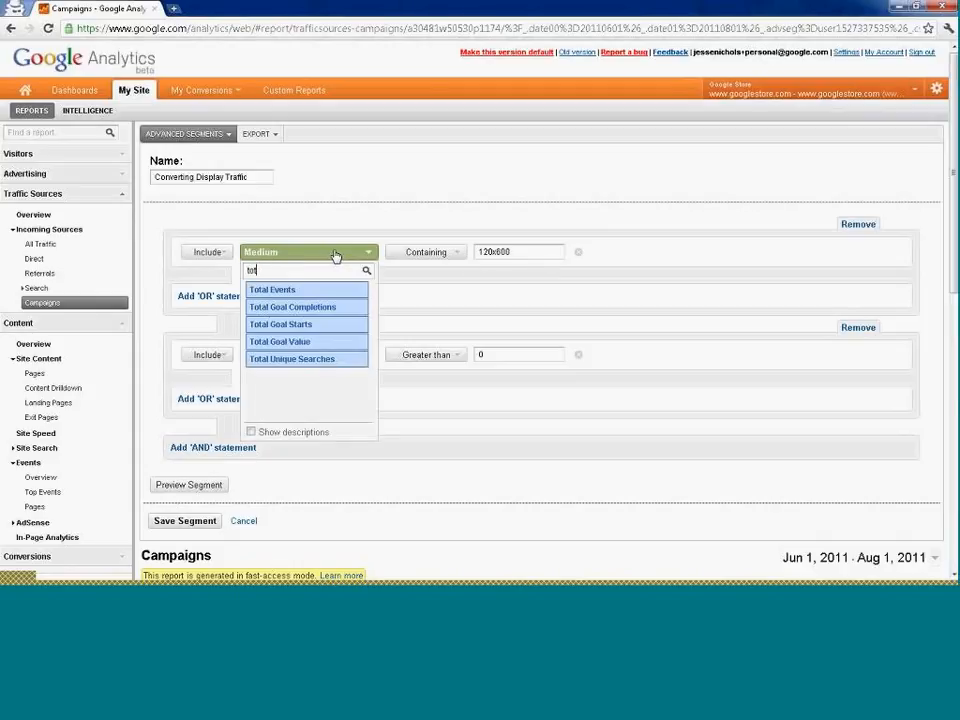
pyautogui.write('conte')
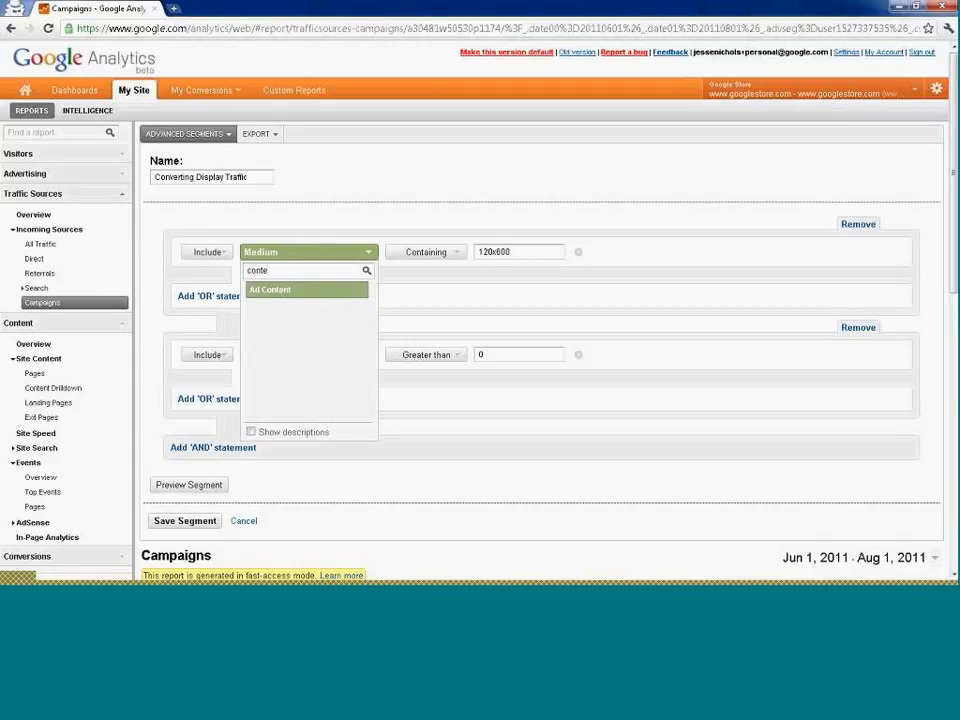
pyautogui.click(288, 292)
pyautogui.click(527, 253)
pyautogui.write('1')
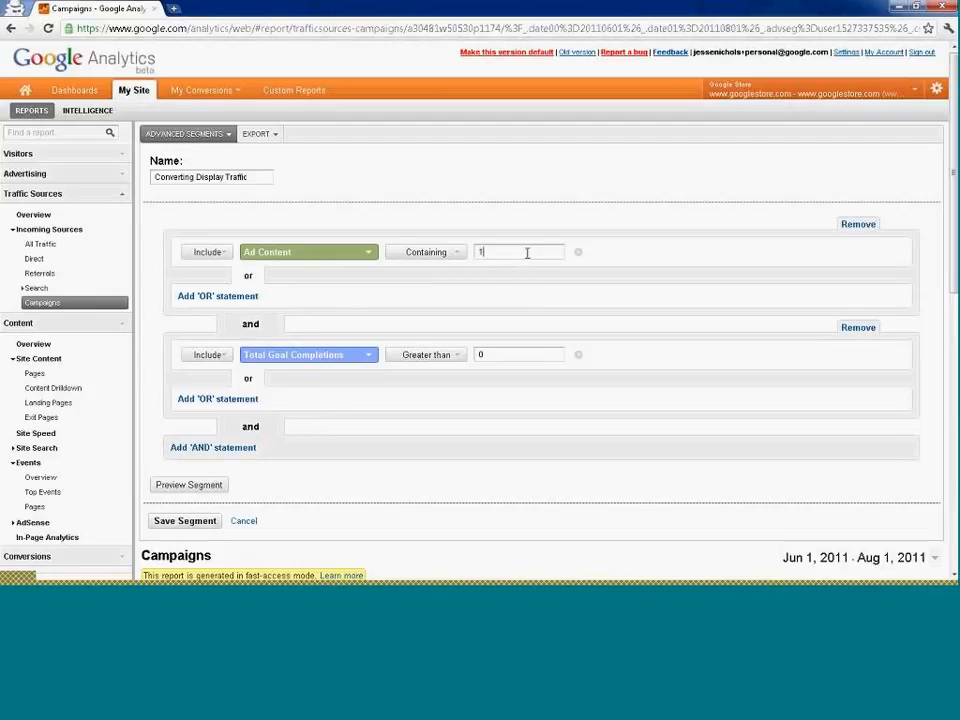
pyautogui.write('20x600')
pyautogui.click(245, 521)
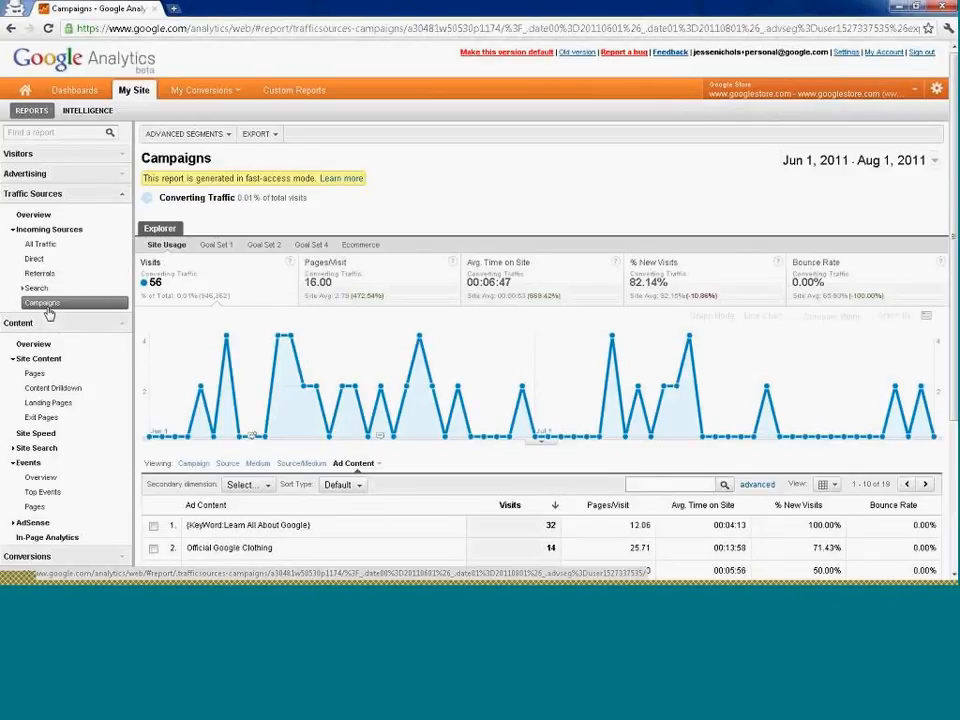
# - Break the Campaigns report down by Source and review the listed traffic sources
pyautogui.click(228, 465)
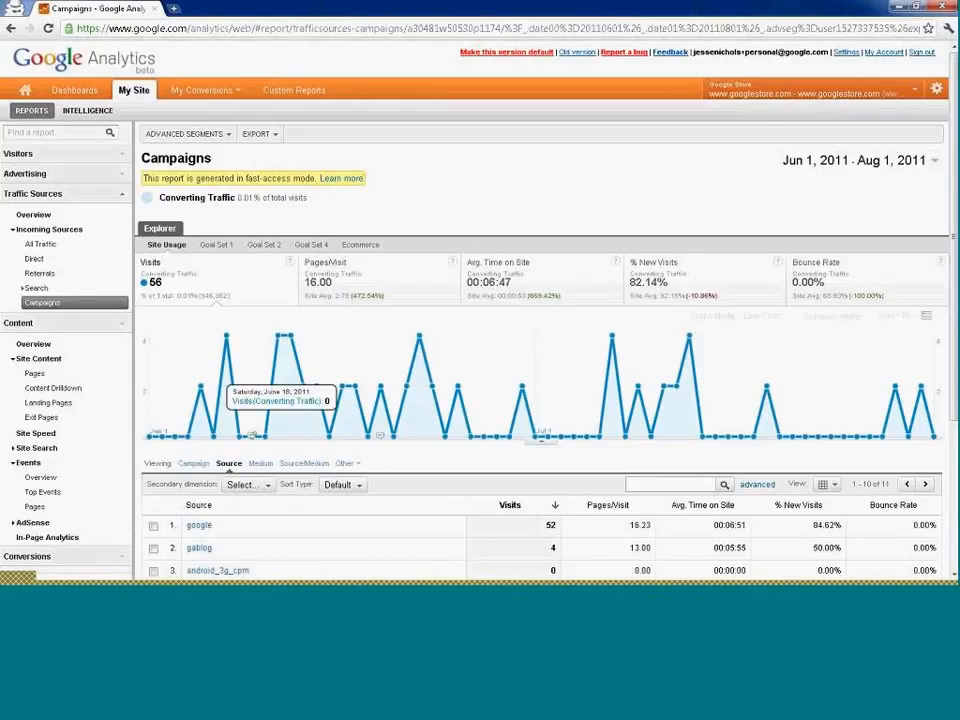
pyautogui.scroll(-3, 925, 330)
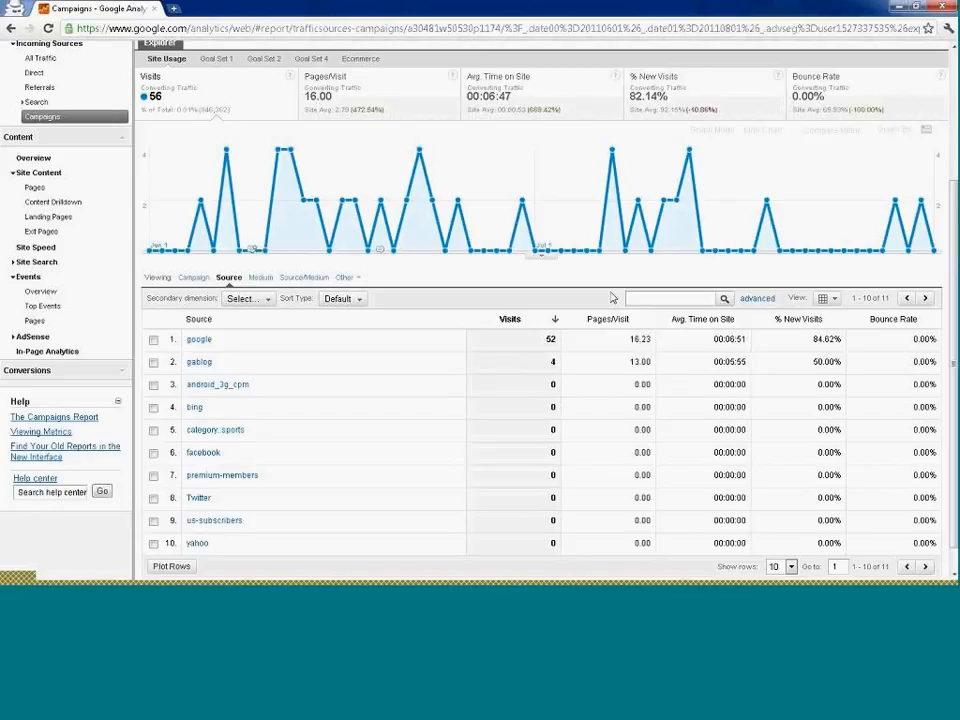
pyautogui.scroll(3, 613, 298)
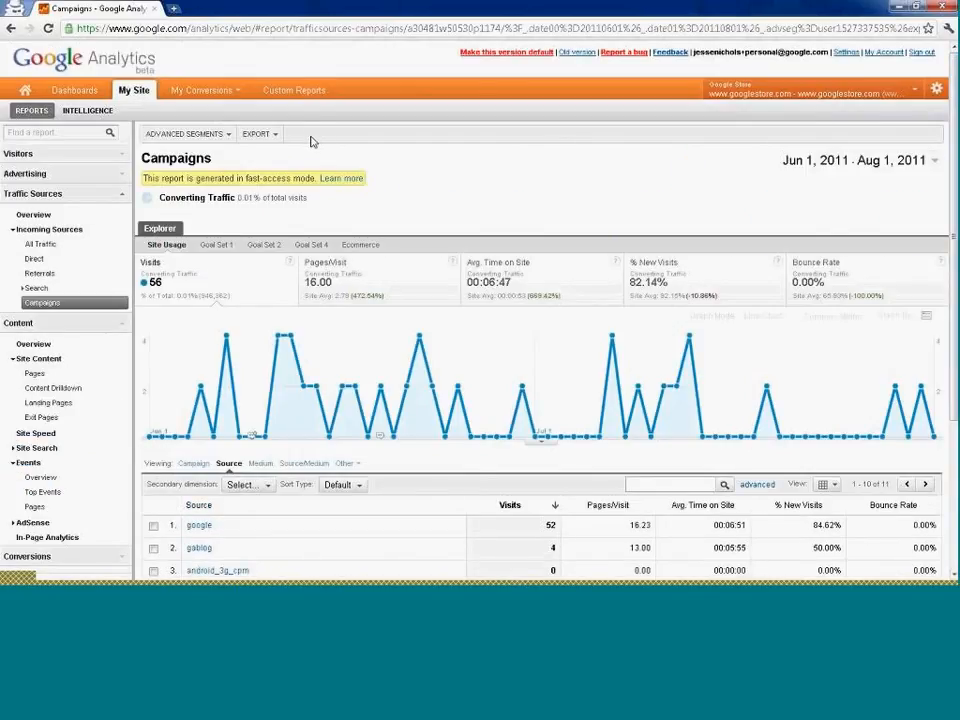
# - Start another custom advanced segment with a condition that includes Medium containing display
pyautogui.click(224, 136)
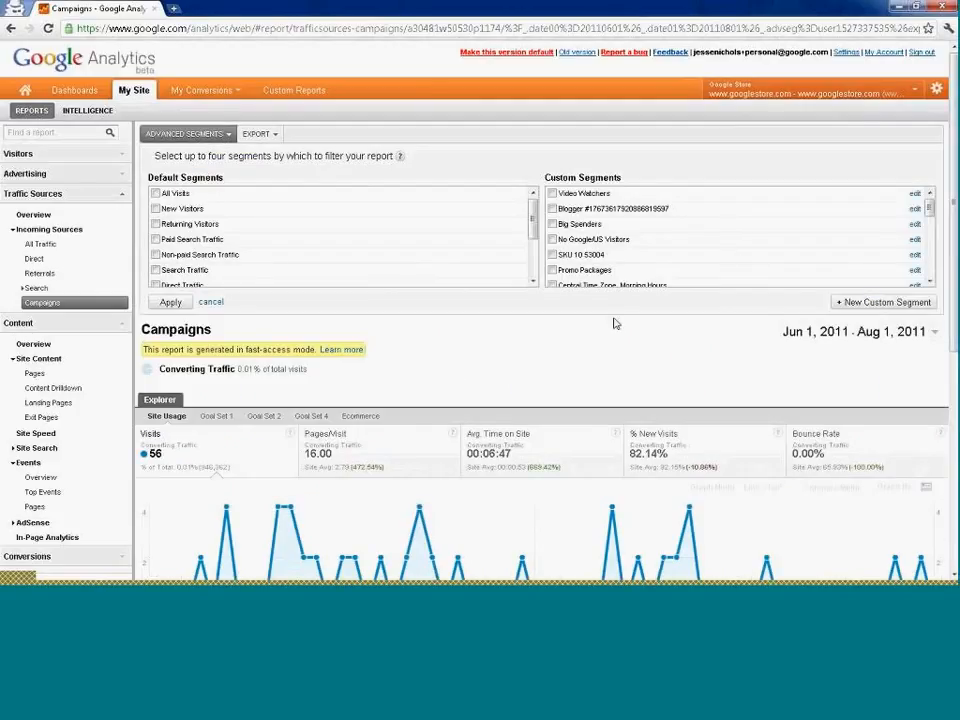
pyautogui.click(866, 302)
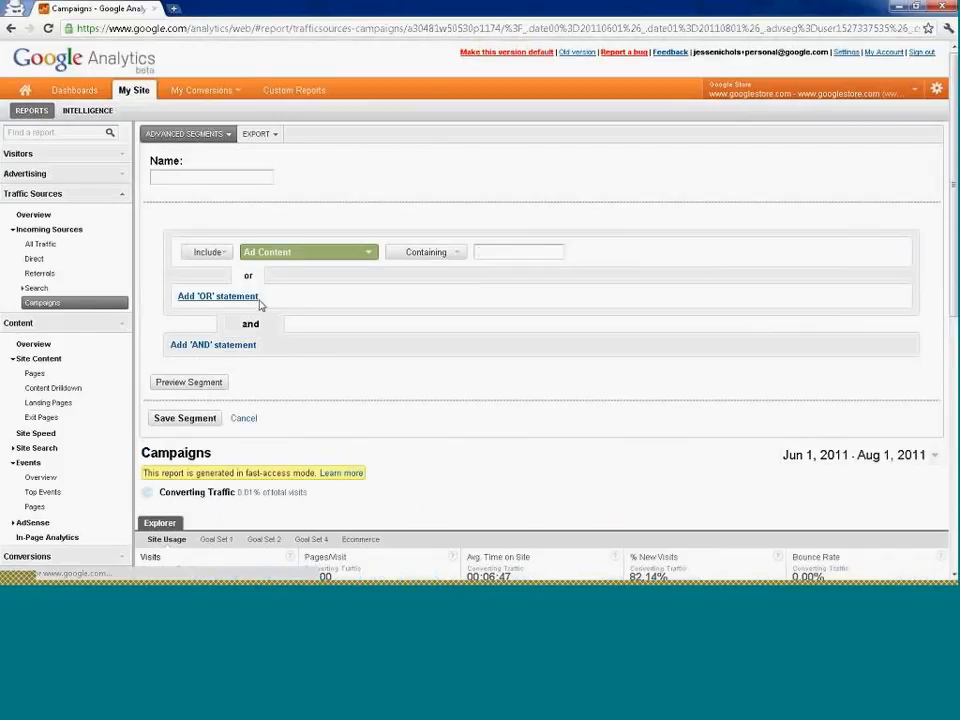
pyautogui.click(292, 254)
pyautogui.write('med')
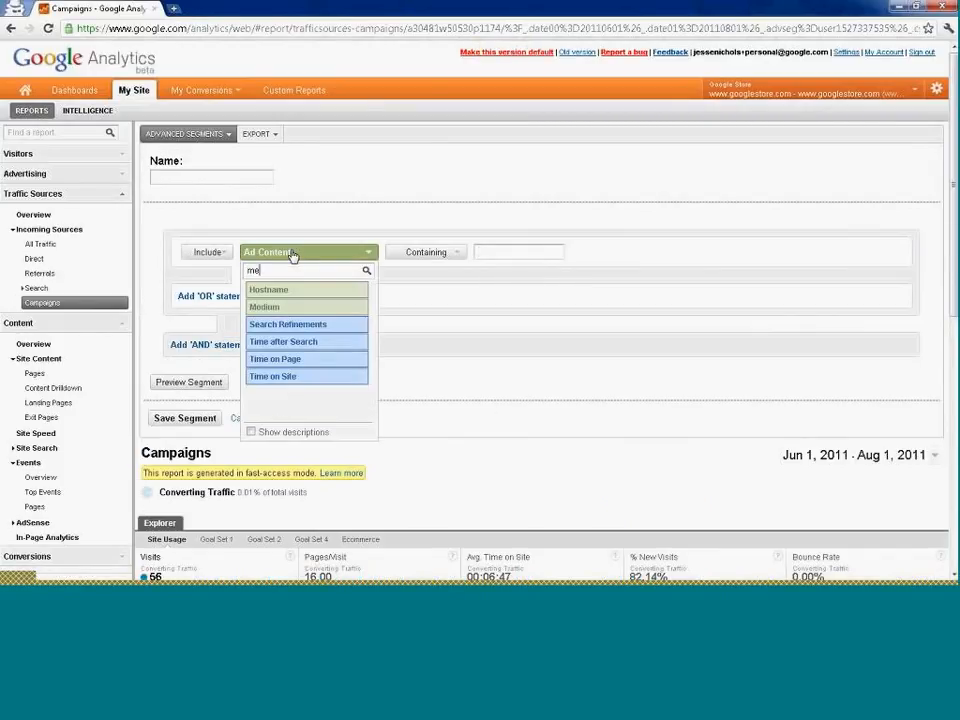
pyautogui.click(288, 291)
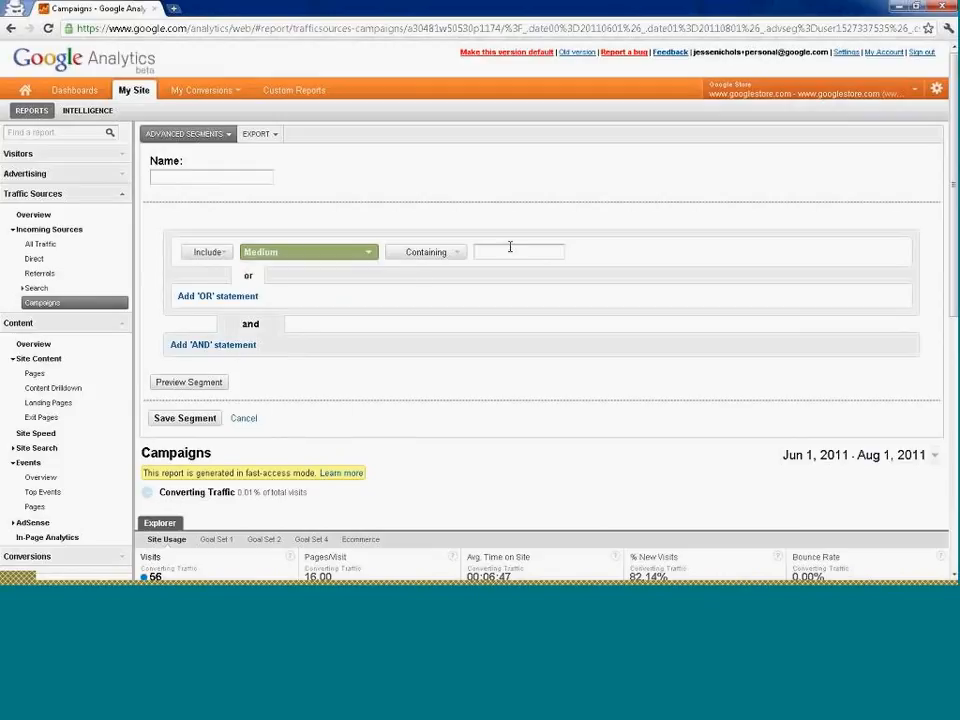
pyautogui.click(513, 253)
pyautogui.write('display')
# - Add an AND condition to the segment based on the abc (Goal11 Completions) metric
pyautogui.click(270, 347)
pyautogui.click(291, 353)
pyautogui.write('go')
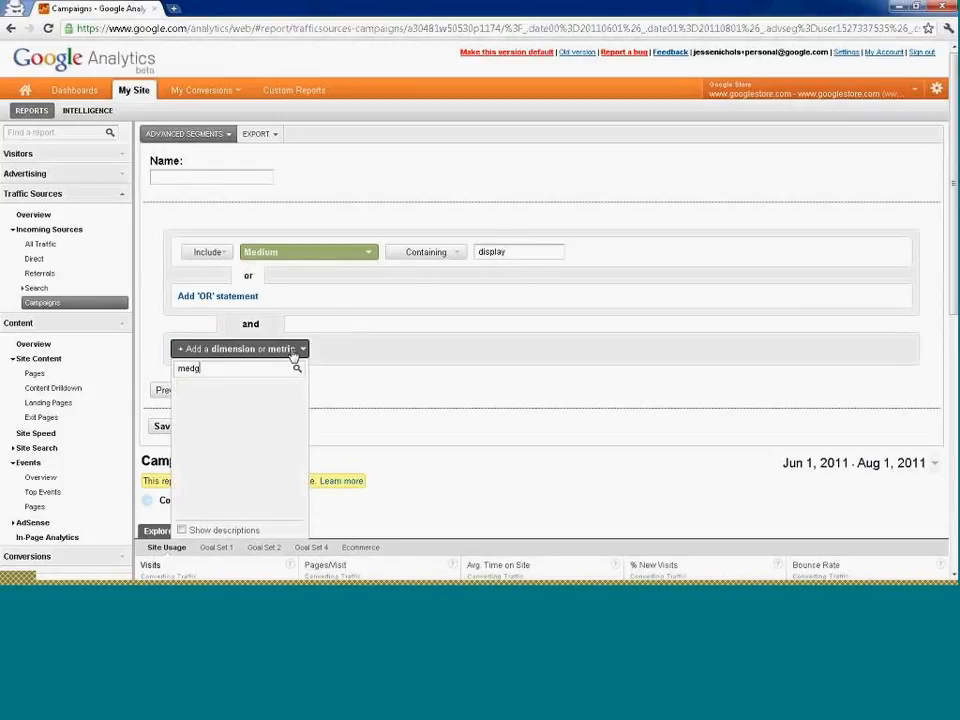
pyautogui.press('BackSpace')
pyautogui.press('BackSpace')
pyautogui.press('BackSpace')
pyautogui.press('BackSpace')
pyautogui.press('BackSpace')
pyautogui.write('goal')
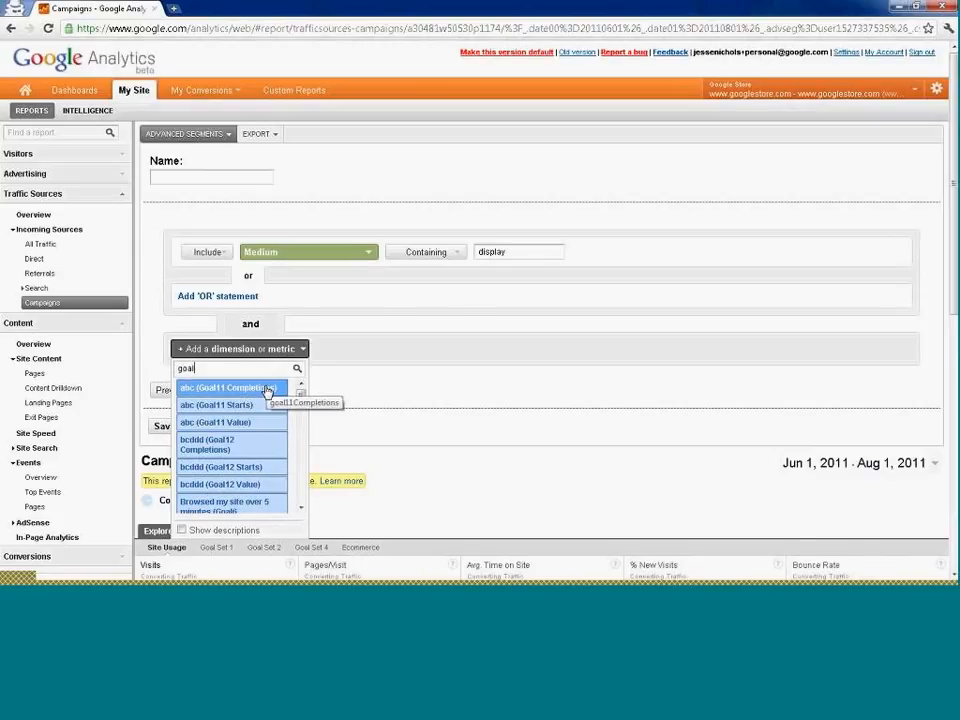
pyautogui.click(267, 391)
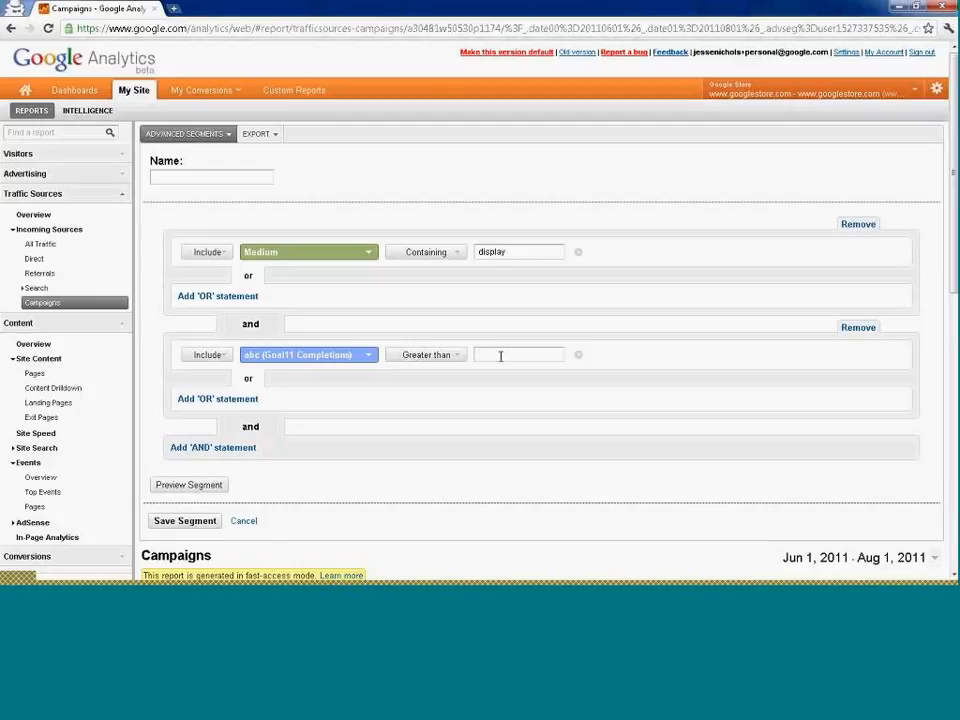
# - Change the segment's first condition to Ad Content containing 250x300
pyautogui.click(355, 253)
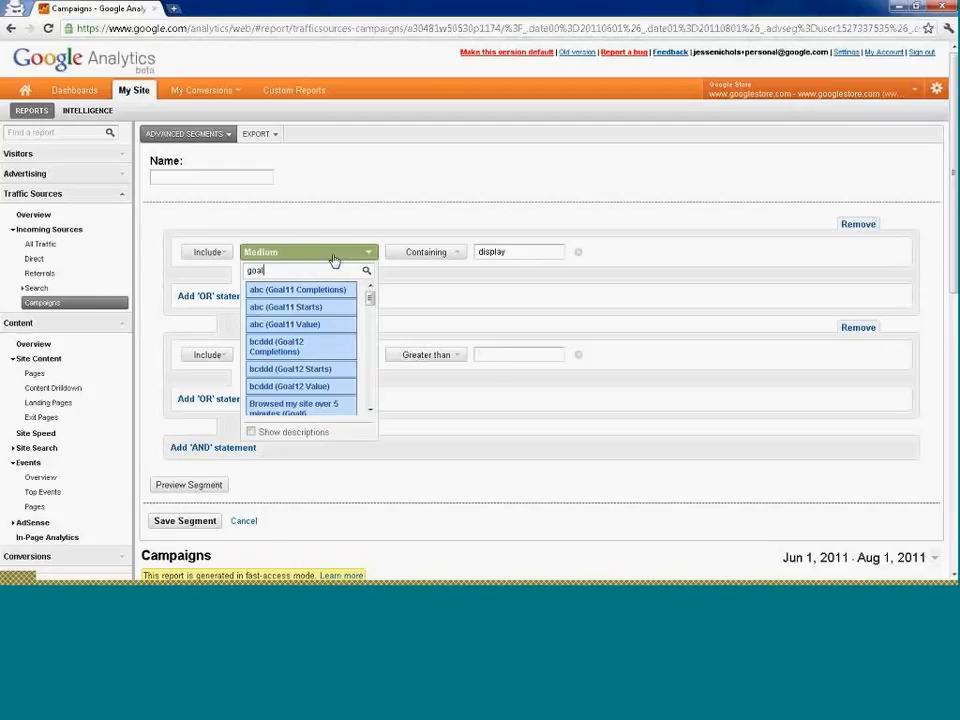
pyautogui.doubleClick(305, 273)
pyautogui.write('conte')
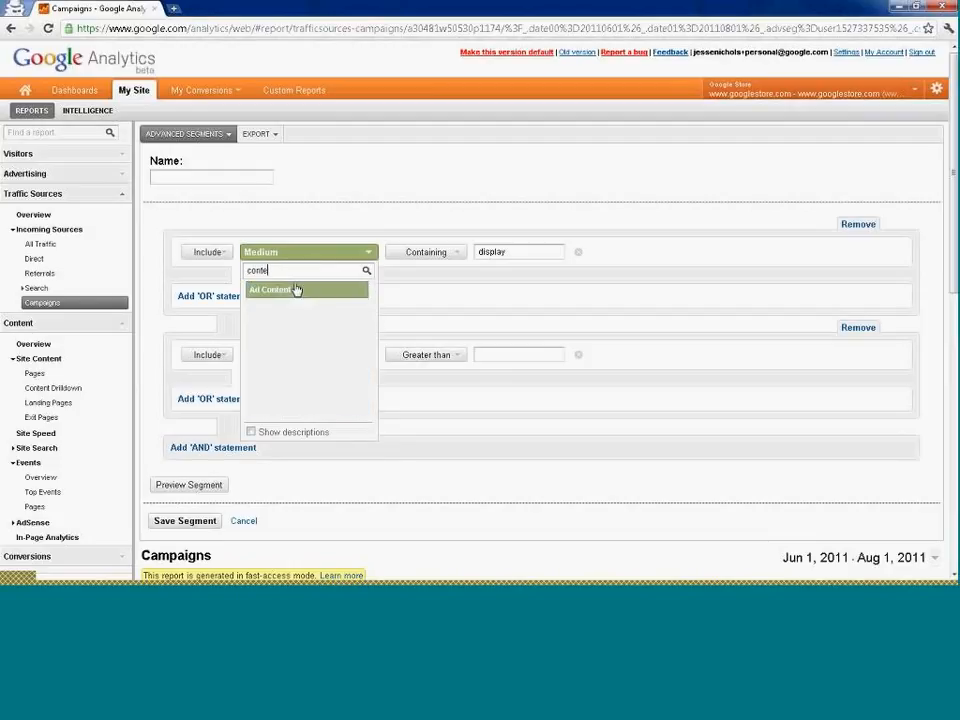
pyautogui.click(297, 290)
pyautogui.click(493, 254)
pyautogui.write('2')
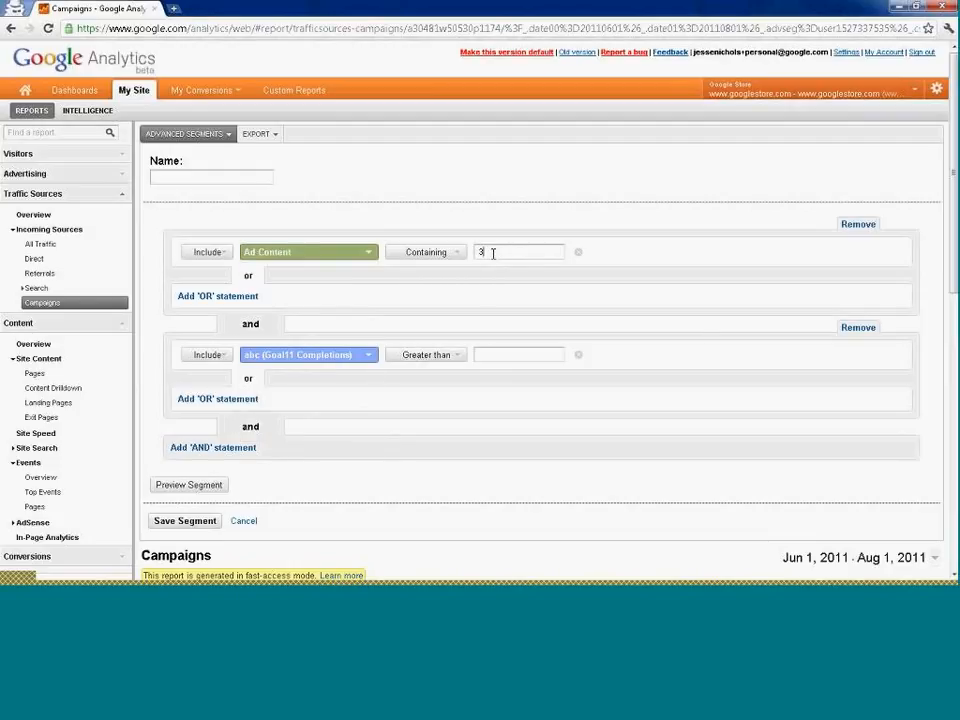
pyautogui.write('50x300')
# - Set the goal completions condition of the segment to Equals 0
pyautogui.click(443, 359)
pyautogui.click(457, 372)
pyautogui.click(522, 355)
pyautogui.write('0')
# - Switch the second condition's metric to Total Goal Completions and enter 0 as its value
pyautogui.click(364, 358)
pyautogui.write('conte')
pyautogui.write('total')
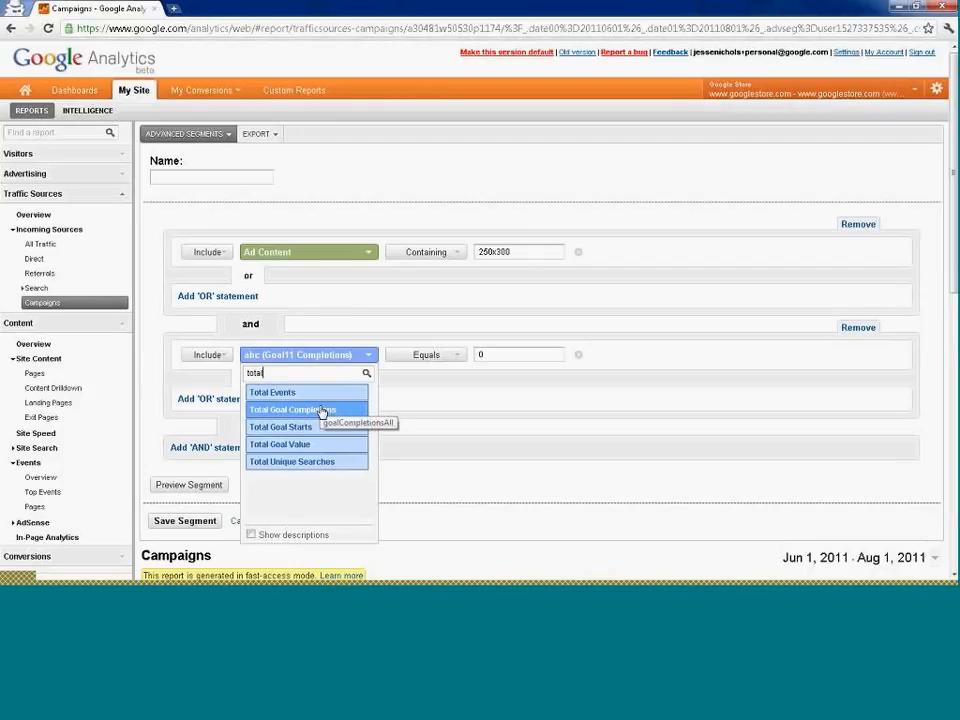
pyautogui.click(320, 410)
pyautogui.click(479, 357)
pyautogui.write('0')
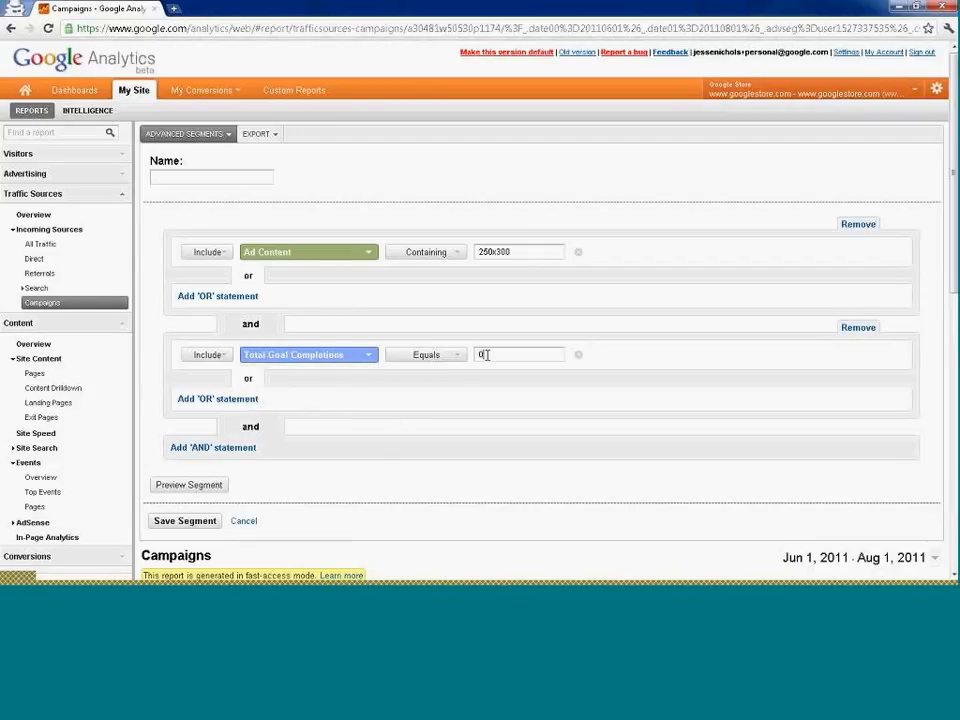
# - Change the segment's second condition to abc (Goal11 Completions) Equals 0
pyautogui.click(370, 356)
pyautogui.write('11')
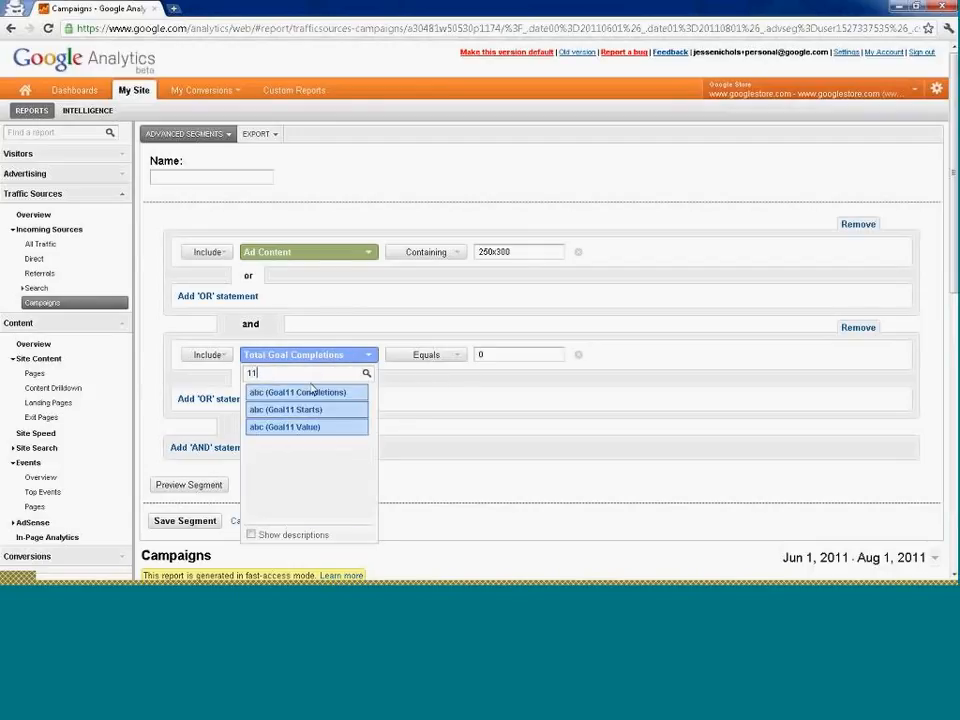
pyautogui.click(302, 393)
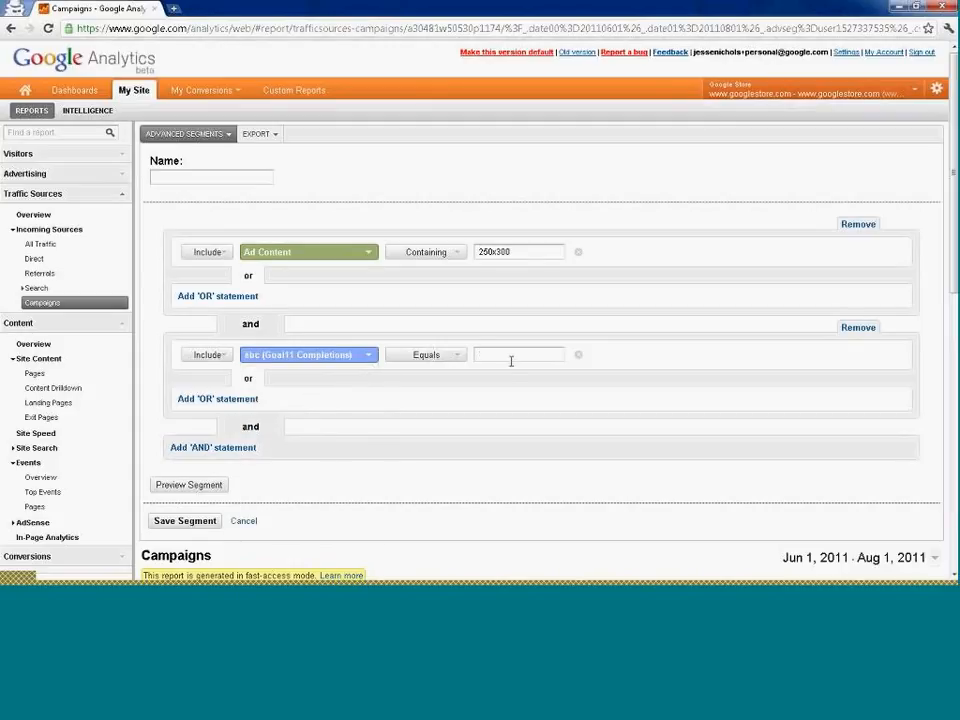
pyautogui.click(511, 357)
pyautogui.write('0')
# - Add a third AND condition to the segment with bcddd (Goal12 Completions) Greater than 0
pyautogui.click(229, 451)
pyautogui.click(274, 451)
pyautogui.write('11')
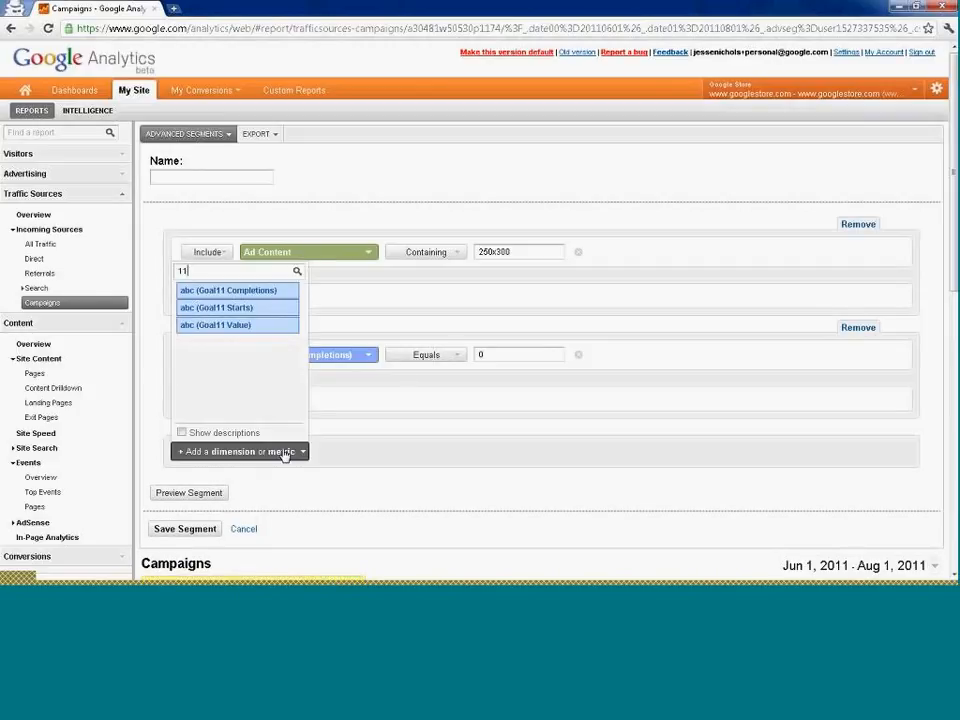
pyautogui.press('BackSpace')
pyautogui.press('BackSpace')
pyautogui.write('goal')
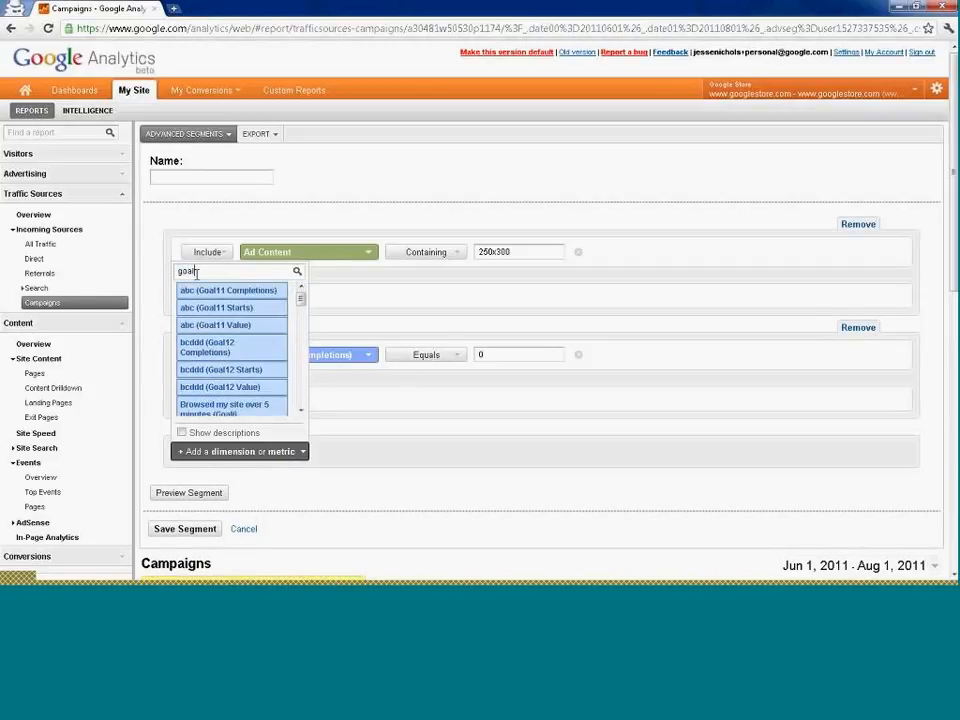
pyautogui.click(240, 350)
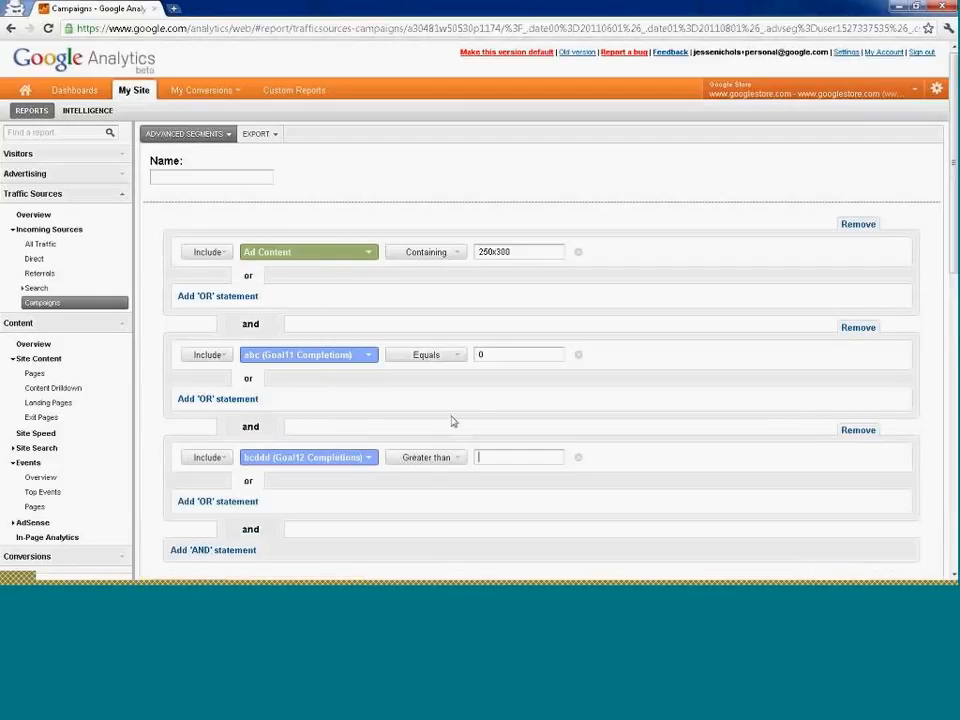
pyautogui.write('1')
pyautogui.press('BackSpace')
pyautogui.write('0')
pyautogui.click(531, 357)
pyautogui.click(495, 457)
# - Change the segment's first condition to Medium containing display
pyautogui.click(344, 254)
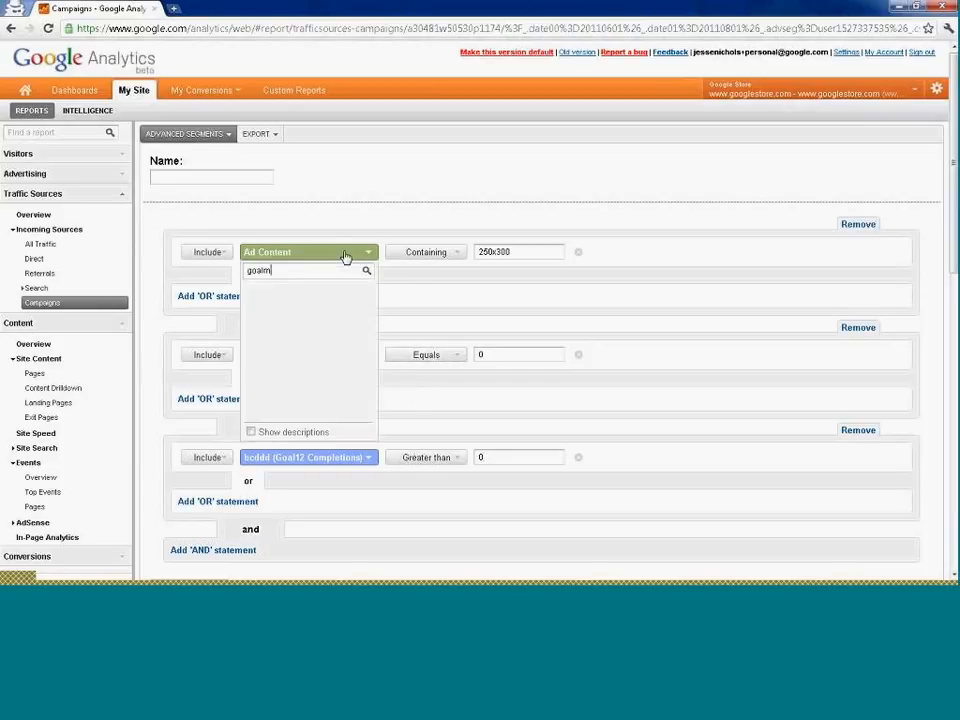
pyautogui.press('BackSpace')
pyautogui.press('BackSpace')
pyautogui.press('BackSpace')
pyautogui.press('BackSpace')
pyautogui.press('BackSpace')
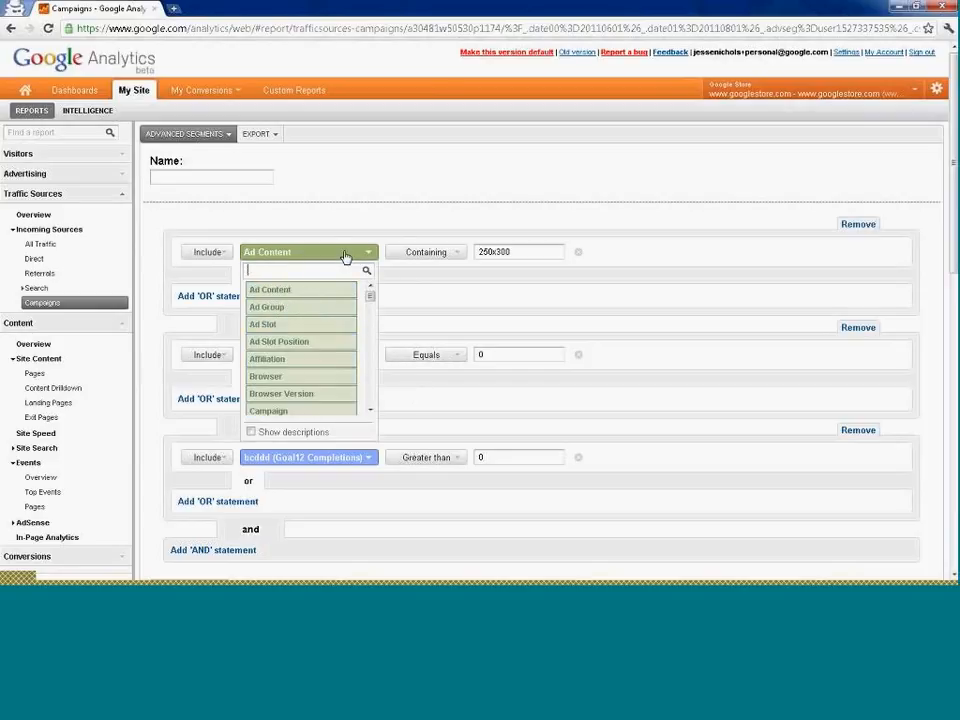
pyautogui.write('mediu')
pyautogui.click(312, 292)
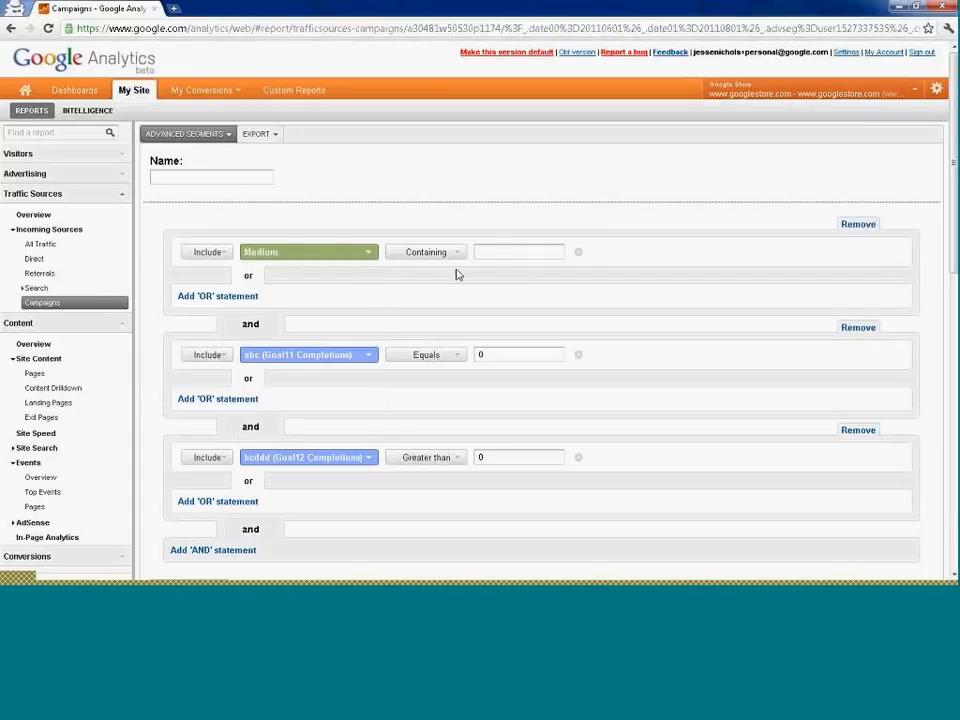
pyautogui.click(497, 253)
pyautogui.write('display')
# - Remove both goal completions conditions and save the segment under the name Display Visitors
pyautogui.click(857, 327)
pyautogui.click(857, 327)
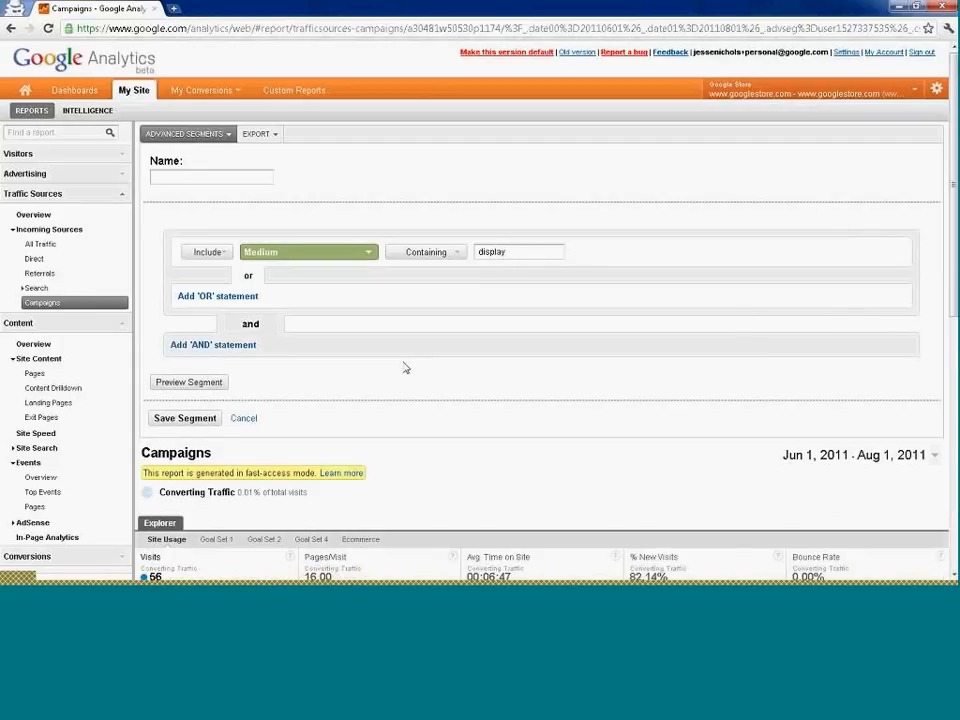
pyautogui.click(215, 178)
pyautogui.write('Display Visitors')
pyautogui.click(184, 420)
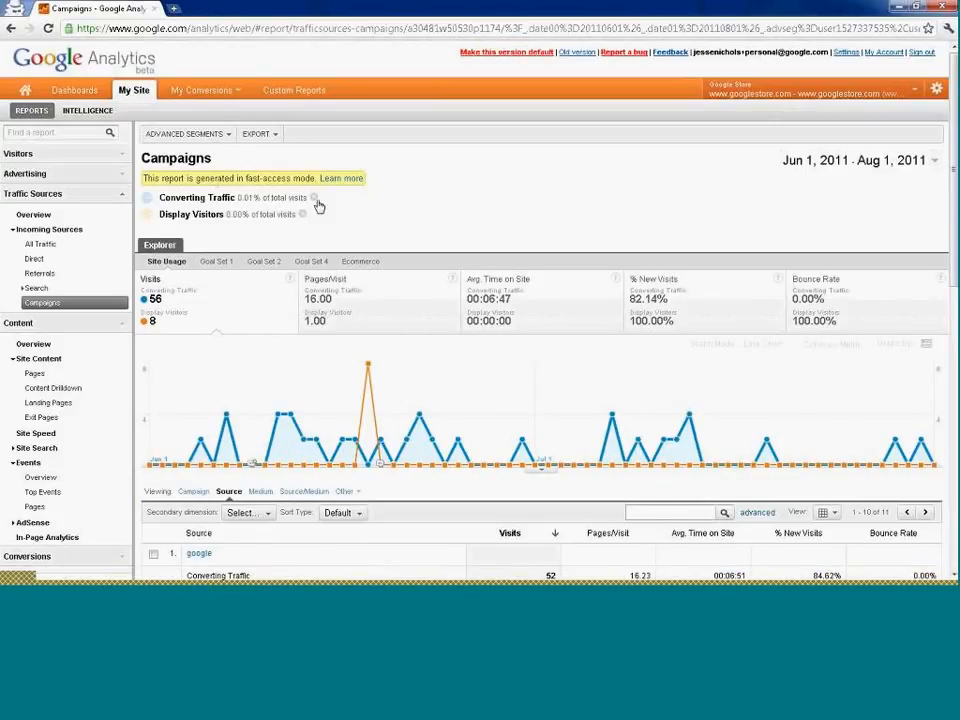
# - Remove the Converting Traffic segment from the report and break down the Top Events report by Event Action
pyautogui.moveTo(315, 200)
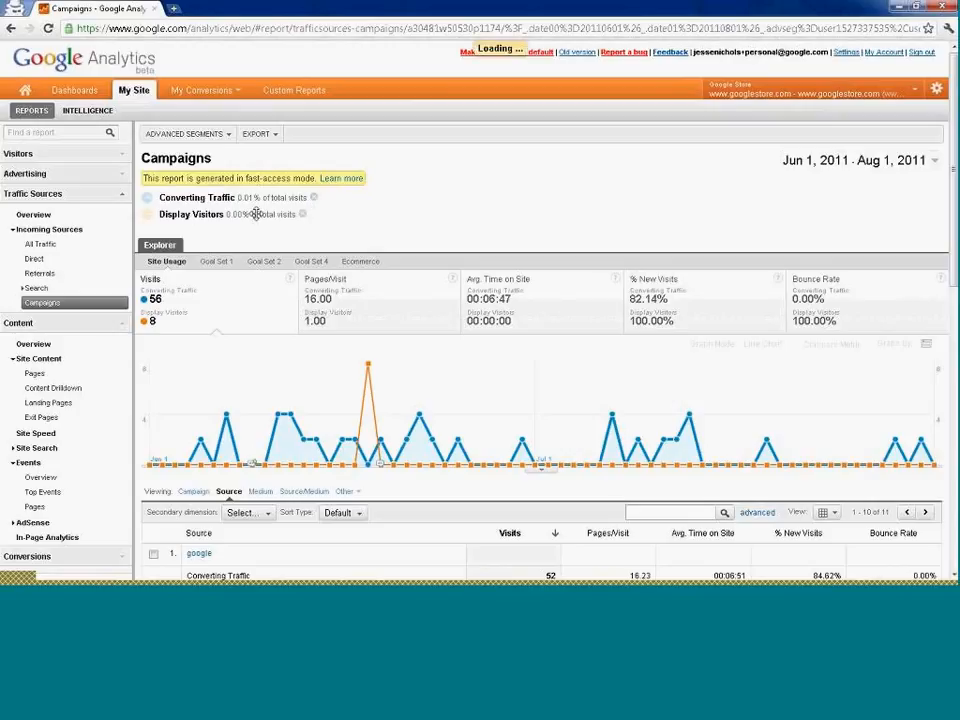
pyautogui.moveTo(256, 214)
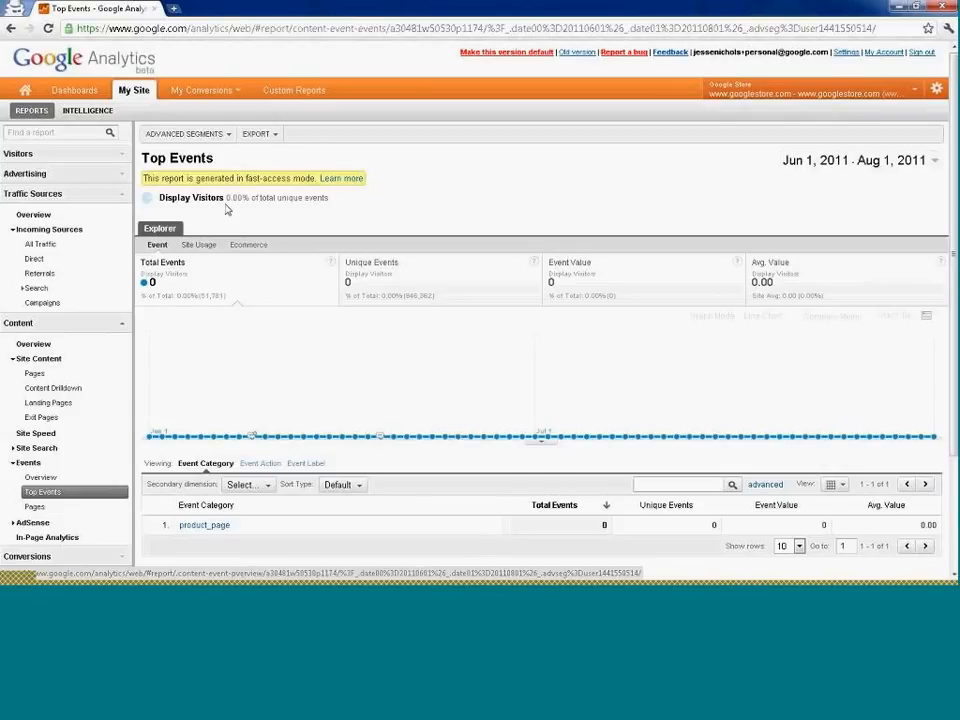
pyautogui.click(258, 464)
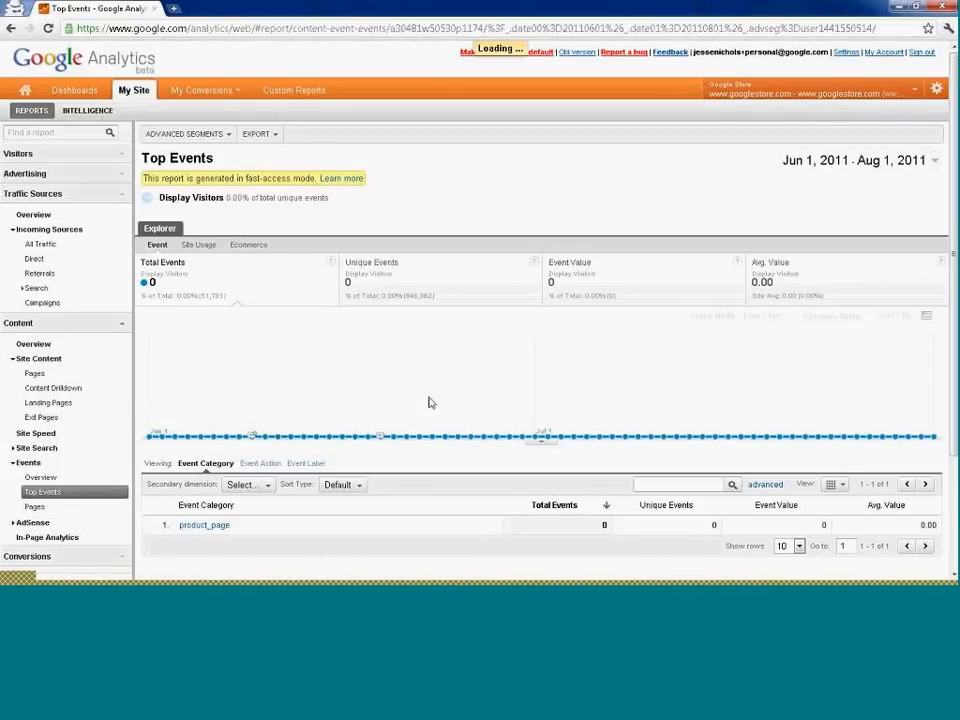
pyautogui.scroll(-2, 760, 300)
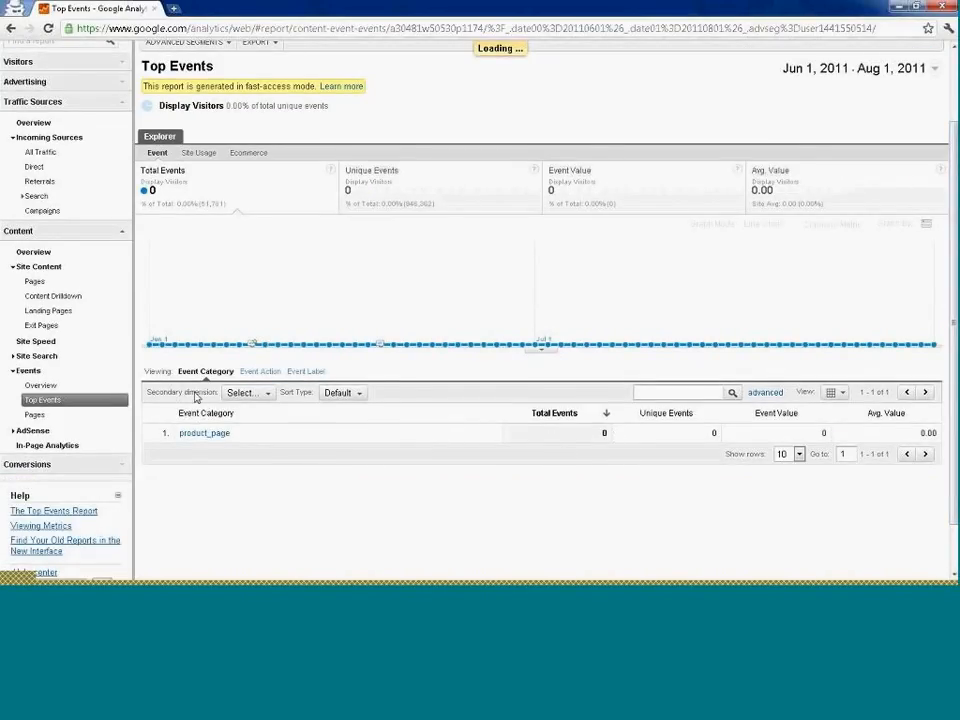
pyautogui.scroll(2, 540, 300)
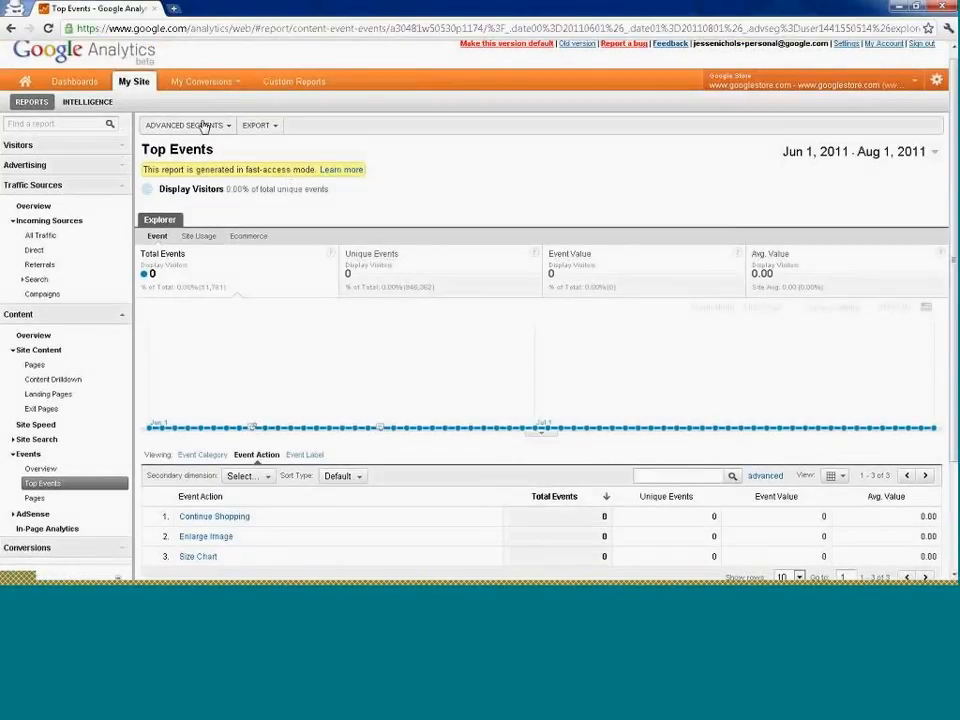
# - Edit the Display Visitors custom segment so its Medium condition contains cpc, and save it
pyautogui.click(190, 125)
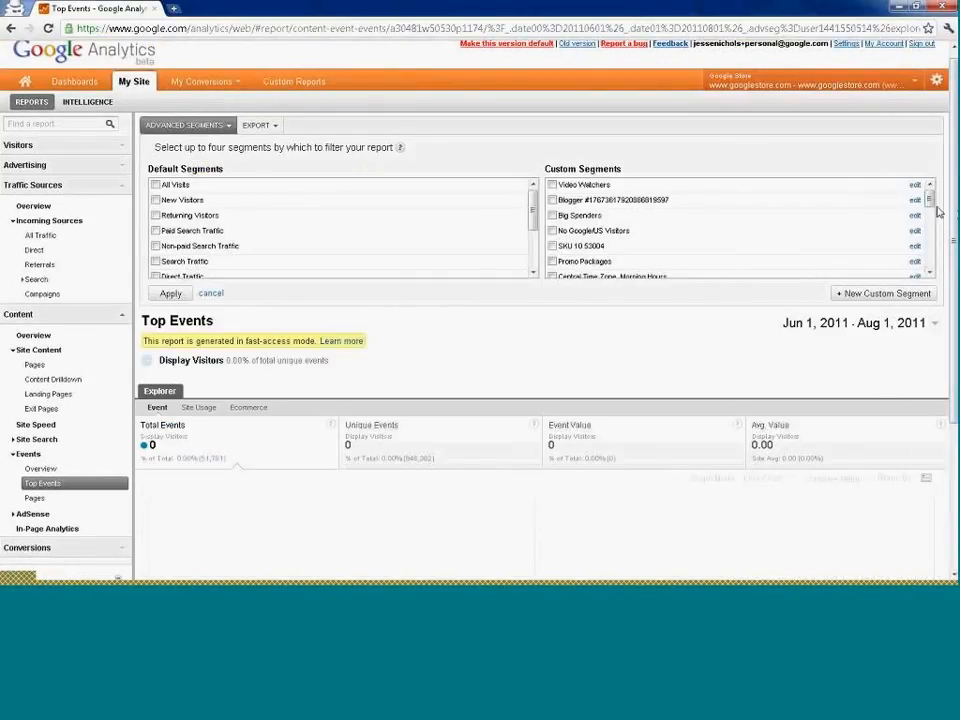
pyautogui.moveTo(932, 205); pyautogui.dragTo(929, 270)
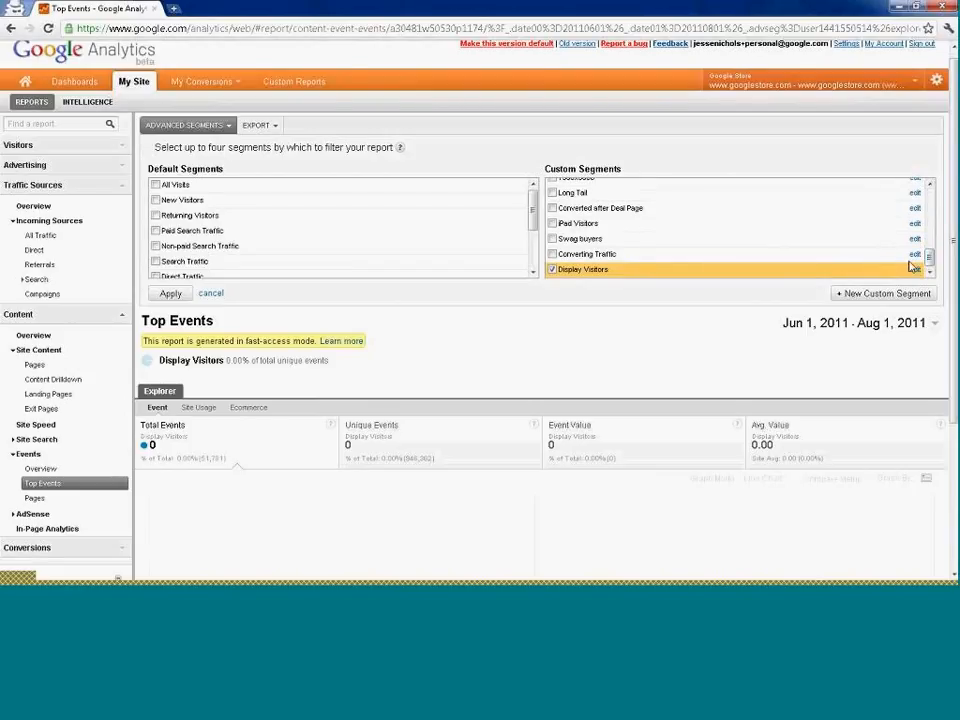
pyautogui.click(915, 269)
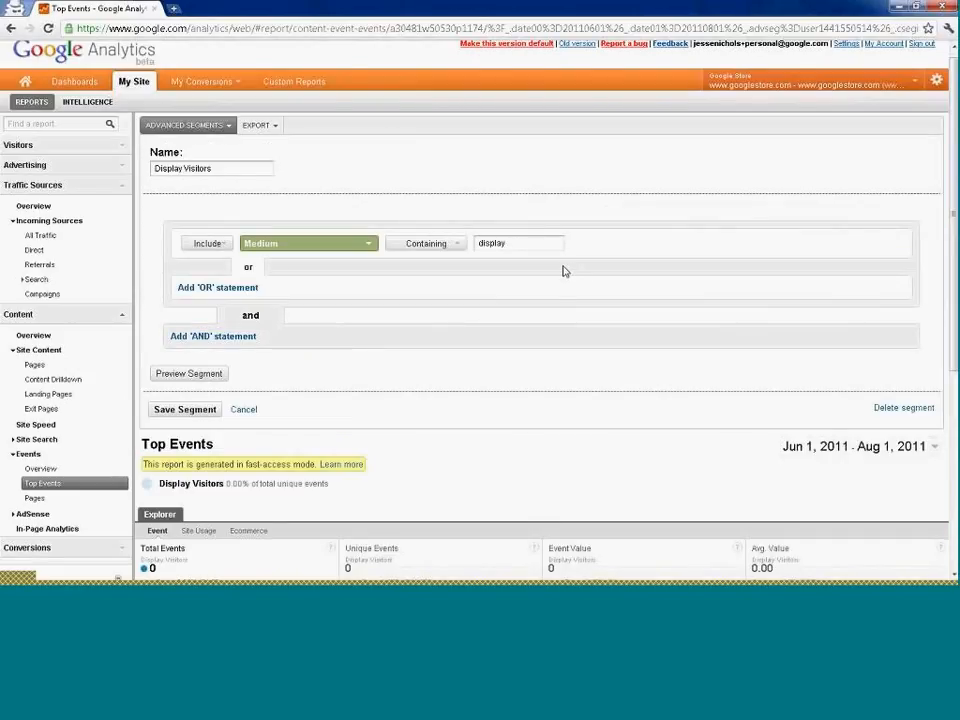
pyautogui.doubleClick(497, 240)
pyautogui.write('cpc')
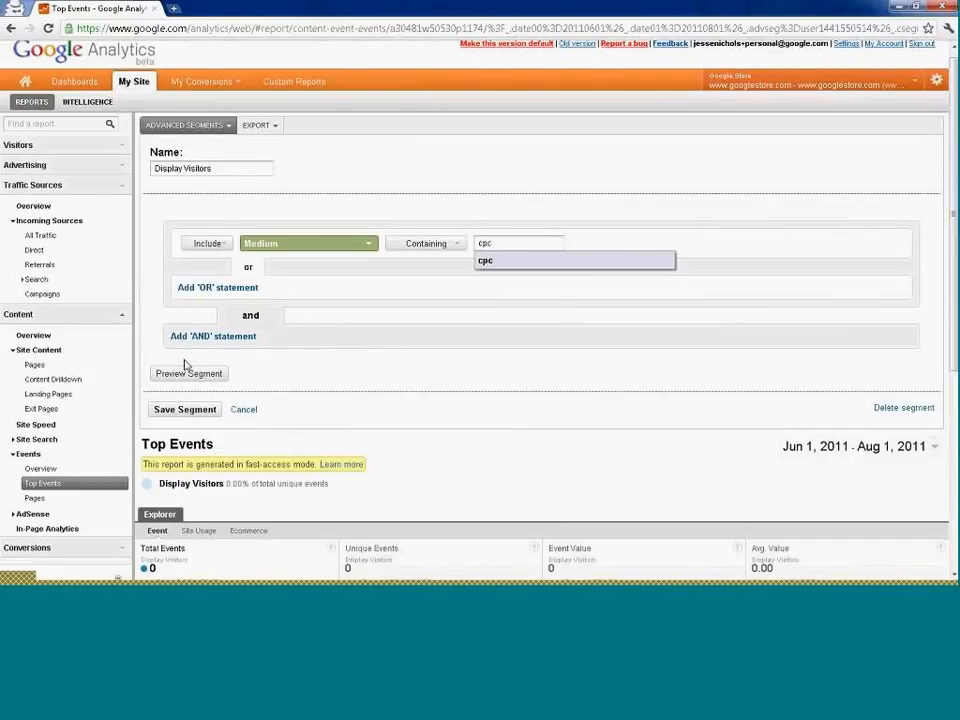
pyautogui.click(180, 410)
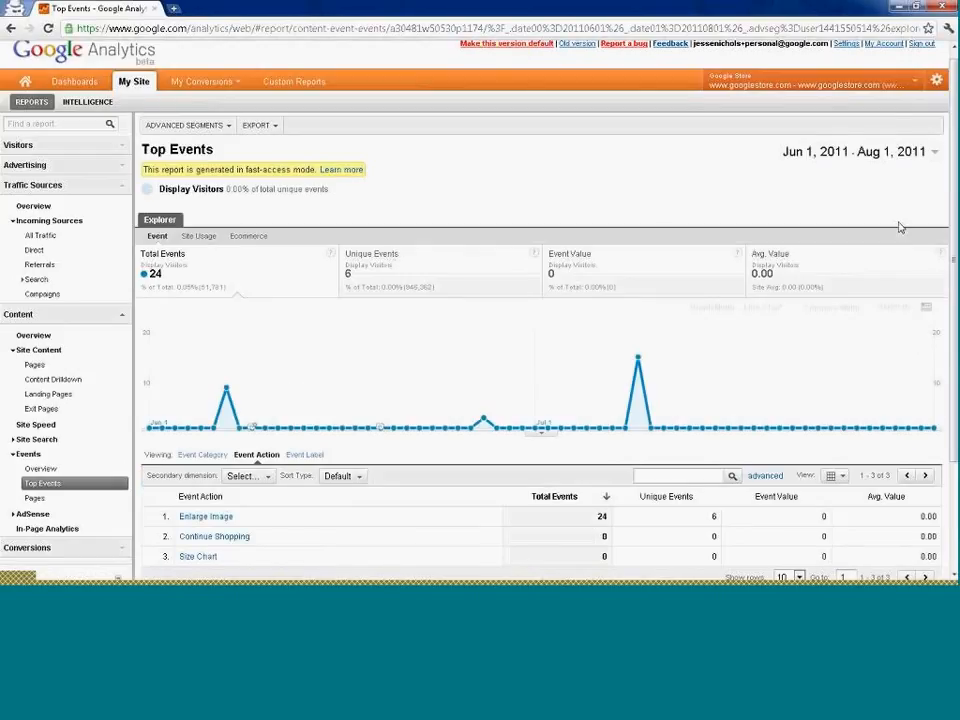
pyautogui.moveTo(953, 242); pyautogui.dragTo(953, 350)
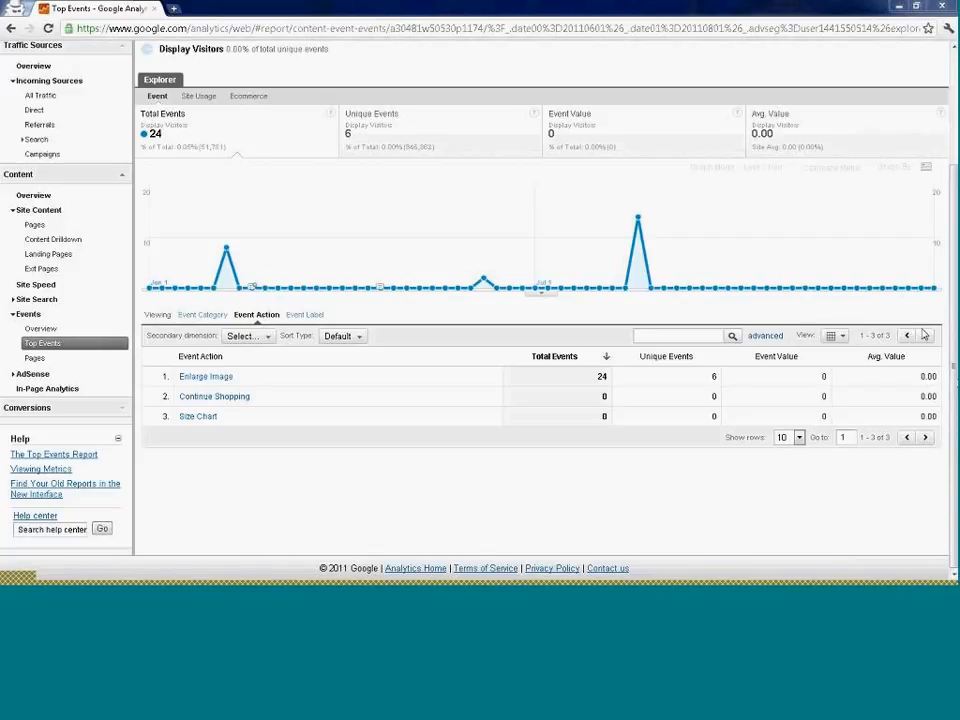
pyautogui.scroll(3, 606, 468)
pyautogui.scroll(-2, 540, 350)
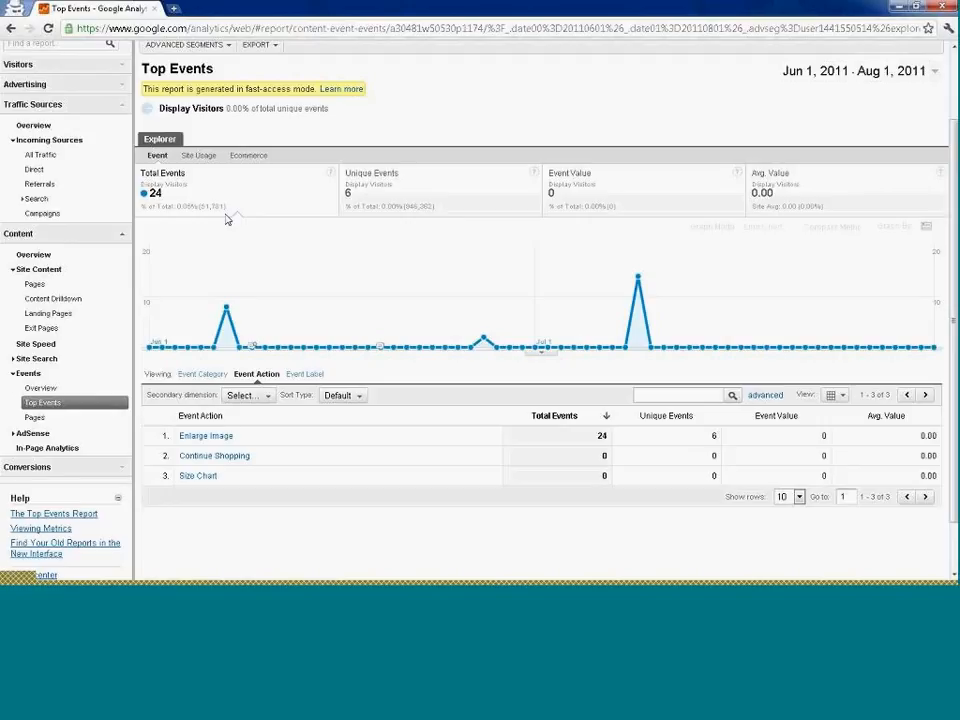
pyautogui.scroll(2, 444, 161)
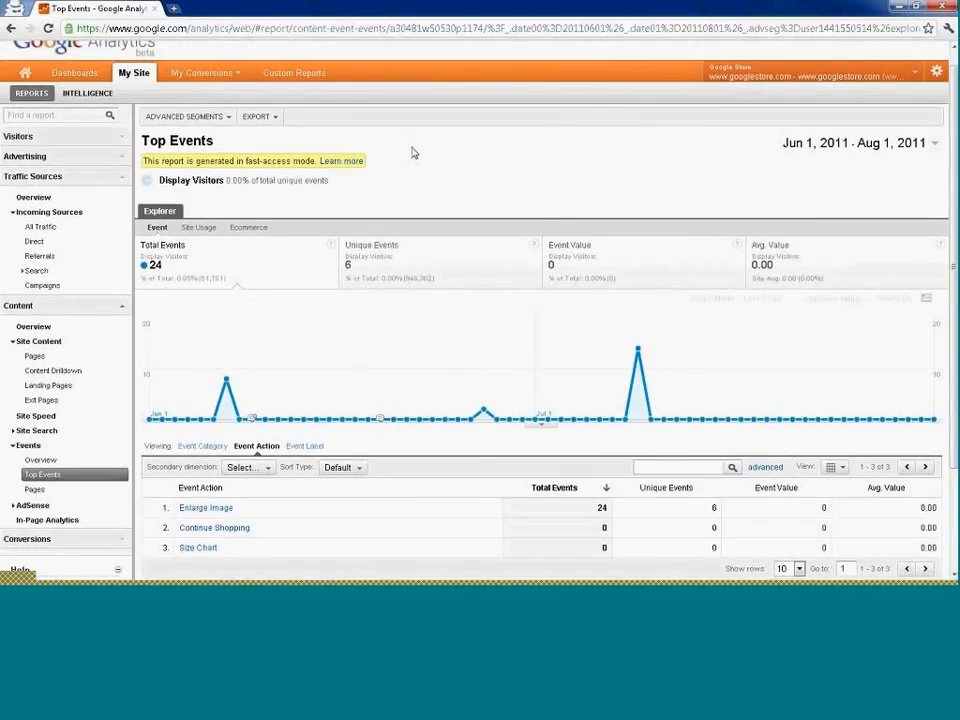
# - Start a new custom report and name its report tab Placements
pyautogui.click(295, 74)
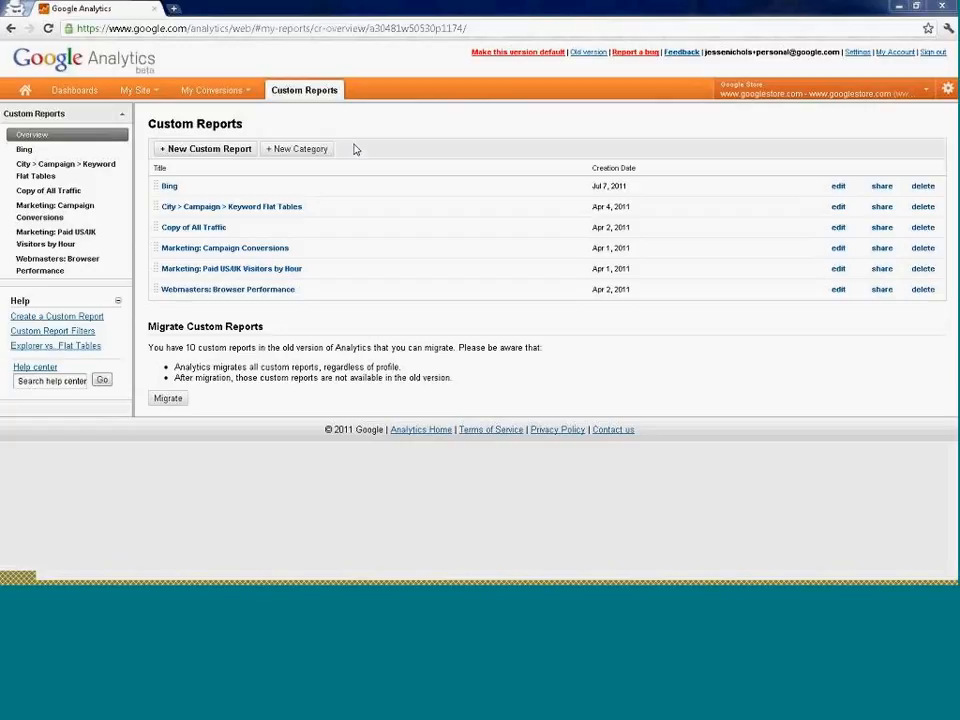
pyautogui.click(229, 152)
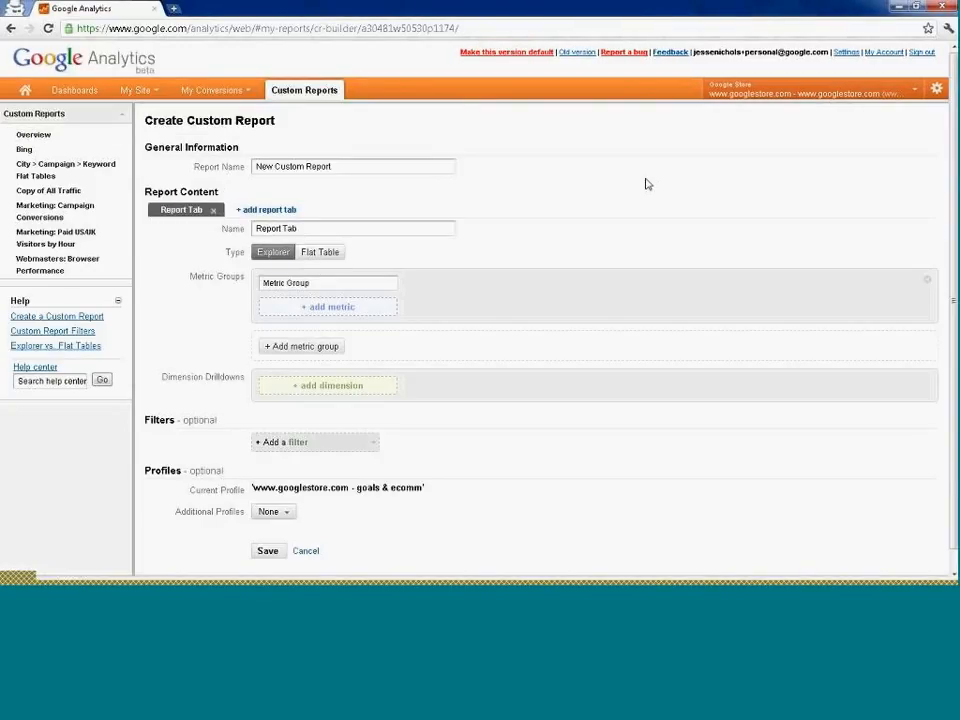
pyautogui.moveTo(953, 205); pyautogui.dragTo(953, 228)
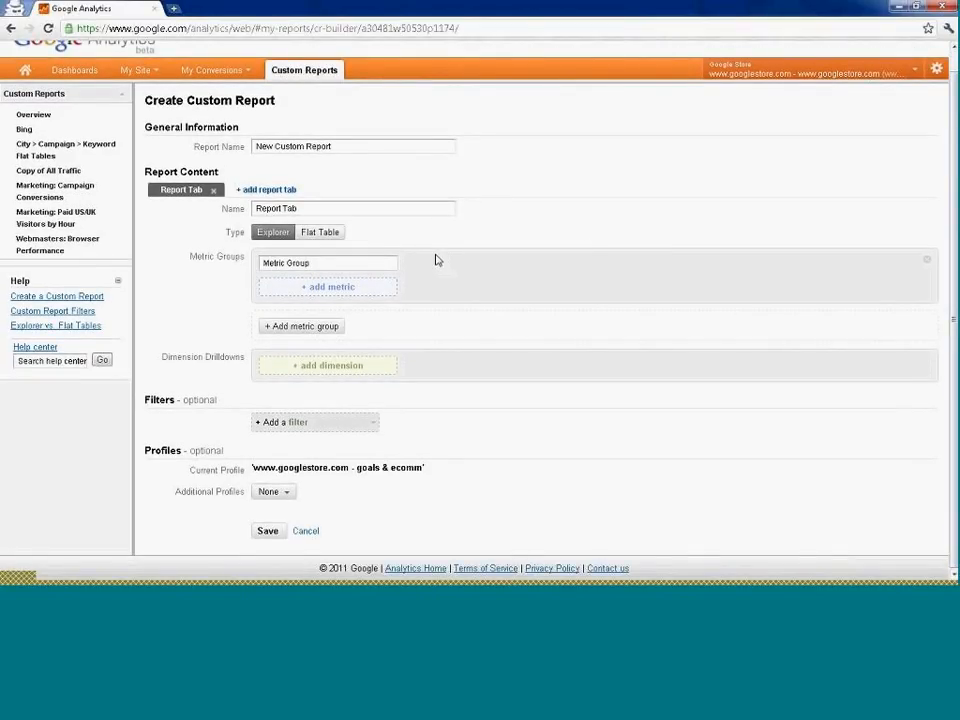
pyautogui.tripleClick(321, 209)
pyautogui.write('Placements')
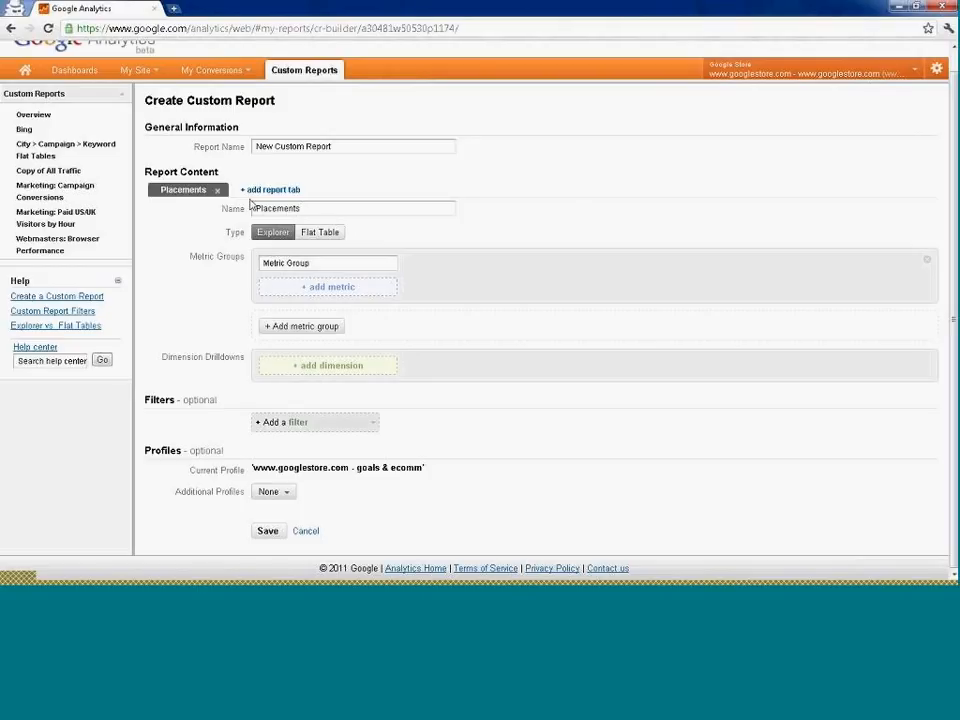
# - Add Source as the first dimension drilldown of the Placements tab
pyautogui.click(313, 366)
pyautogui.write('sour')
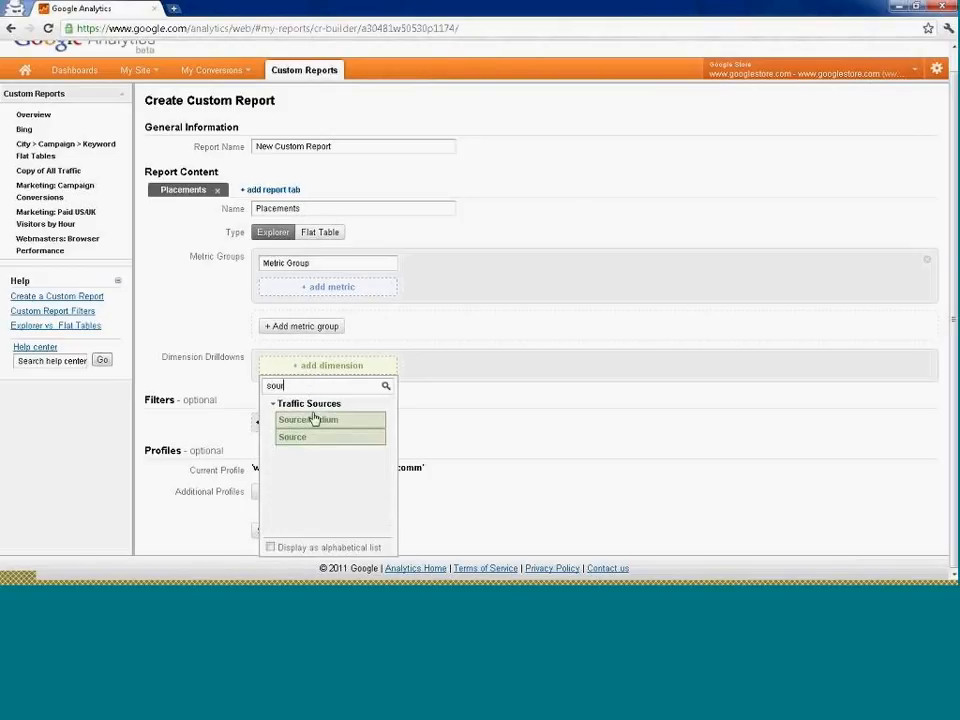
pyautogui.click(318, 439)
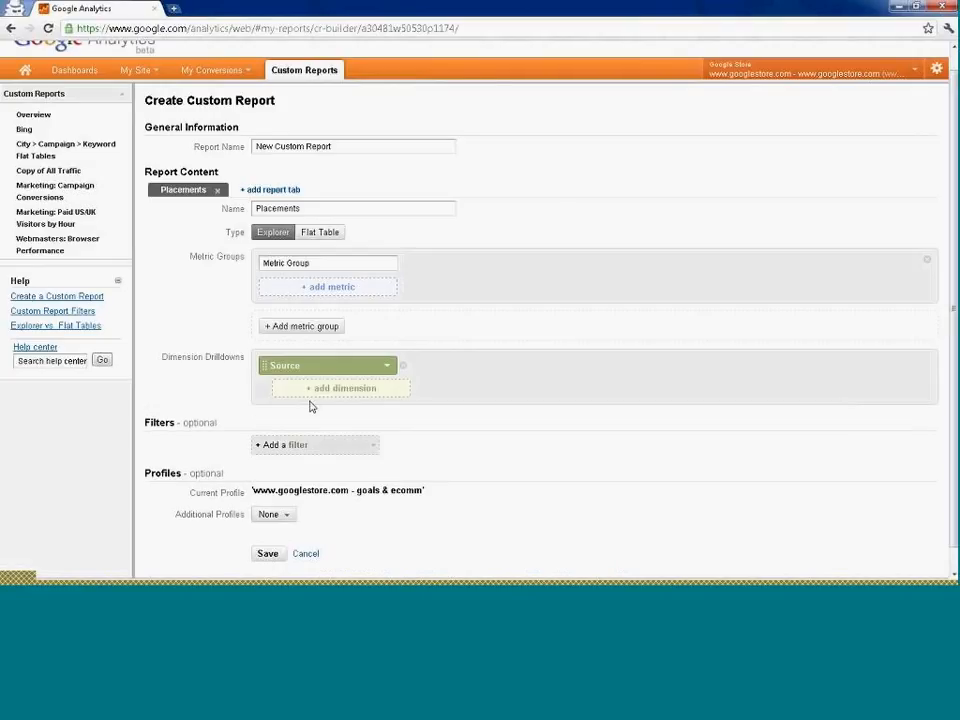
# - Add the Visits metric to the custom report's metric group
pyautogui.tripleClick(306, 264)
pyautogui.click(296, 286)
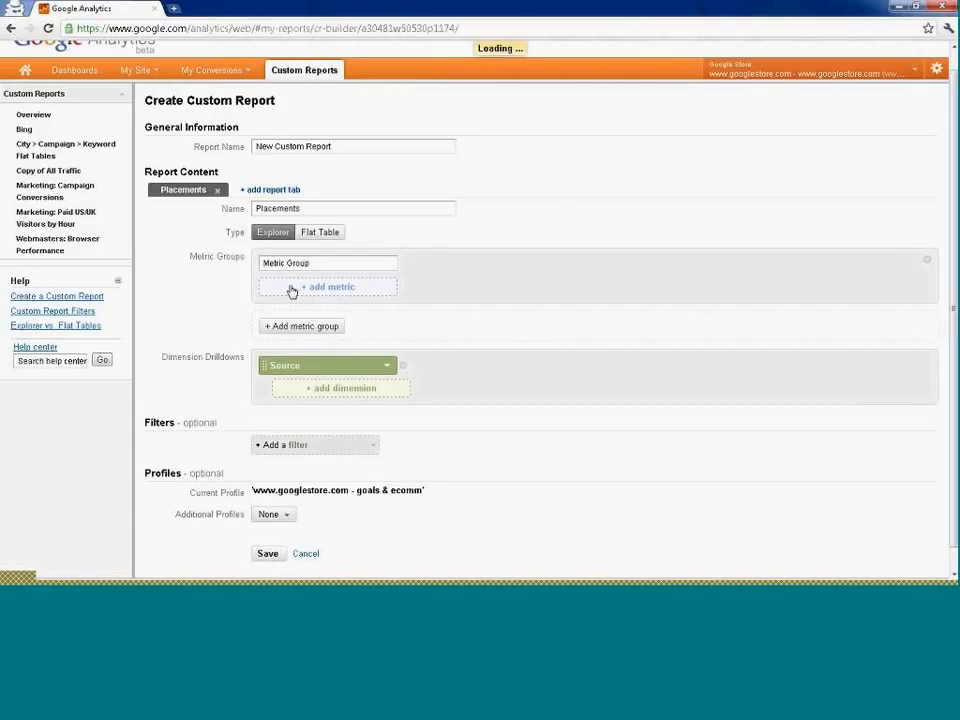
pyautogui.write('visit')
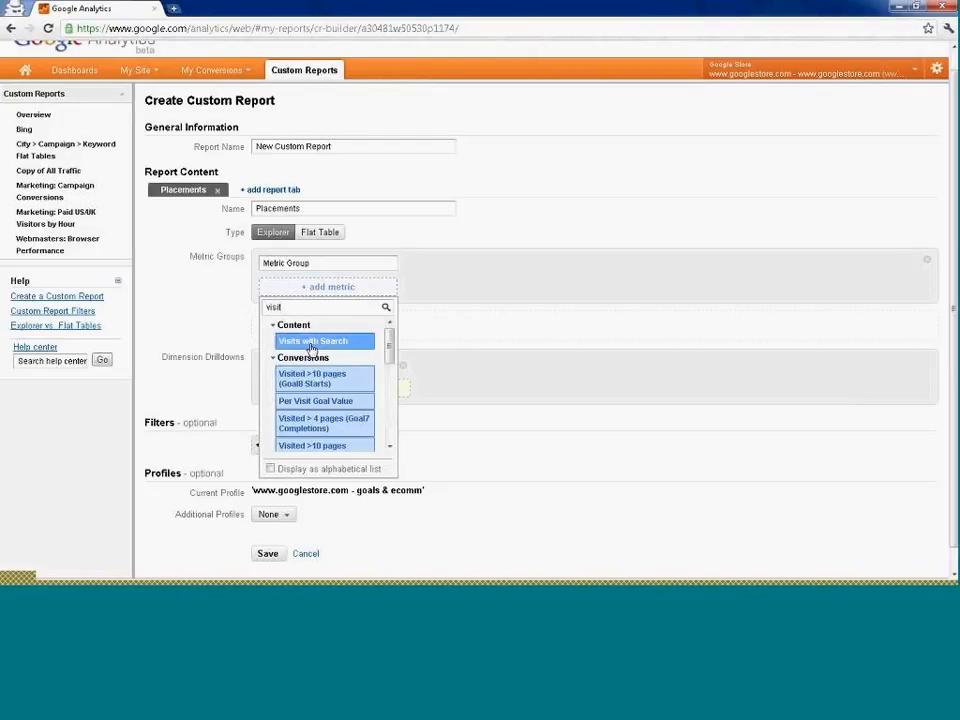
pyautogui.write('s')
pyautogui.click(307, 378)
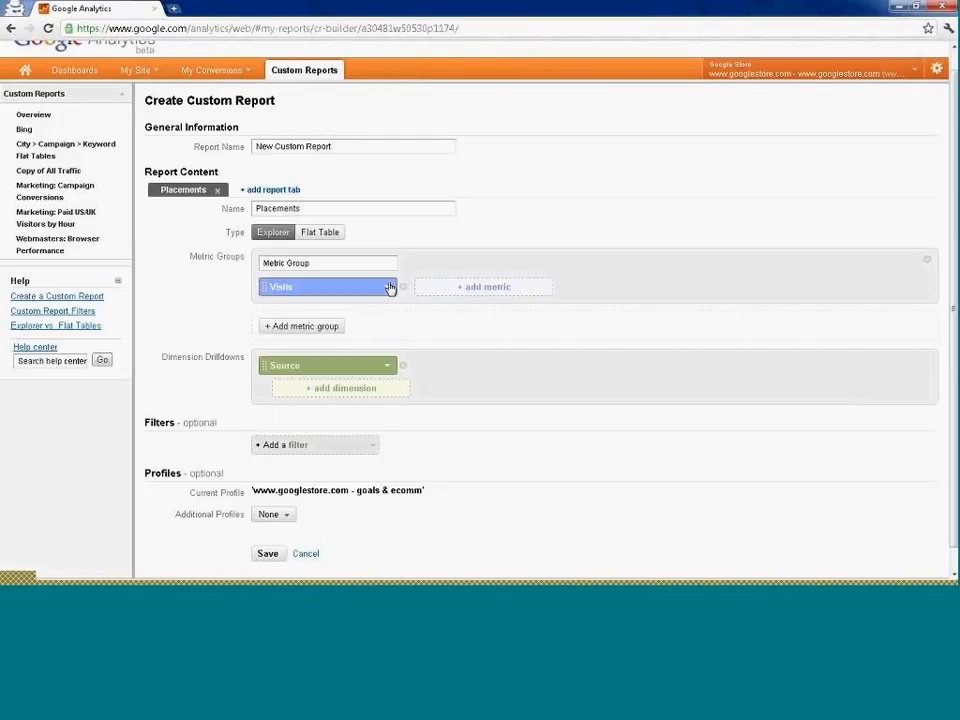
# - Add the abc (Goal11 Completions) and bcddd (Goal12 Conversion Rate) metrics to the metric group
pyautogui.click(447, 293)
pyautogui.write('11')
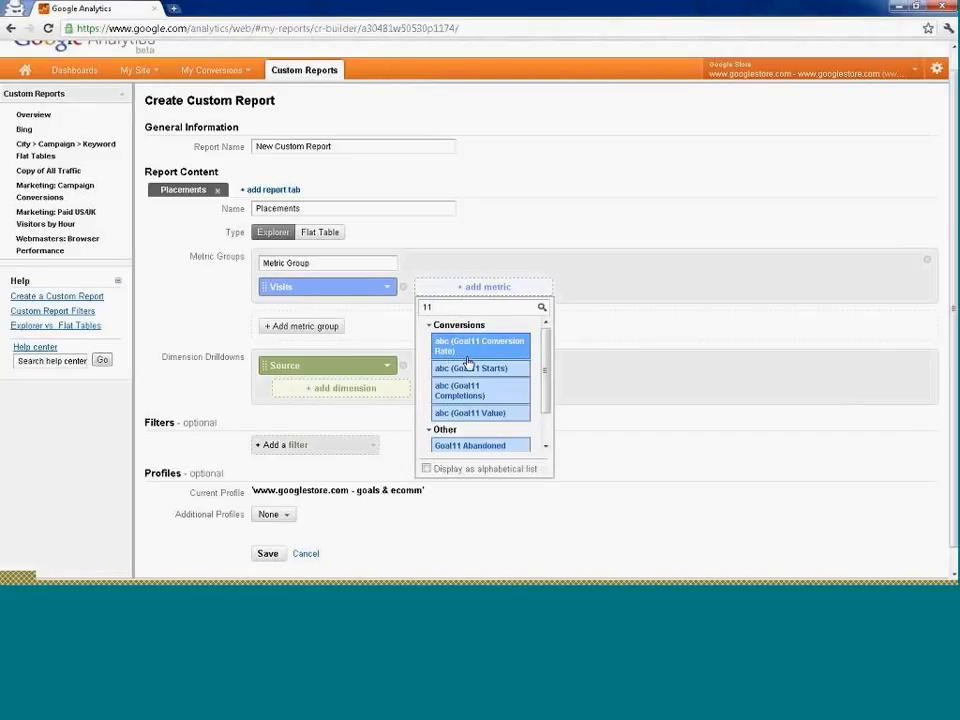
pyautogui.click(463, 390)
pyautogui.click(602, 294)
pyautogui.write('12')
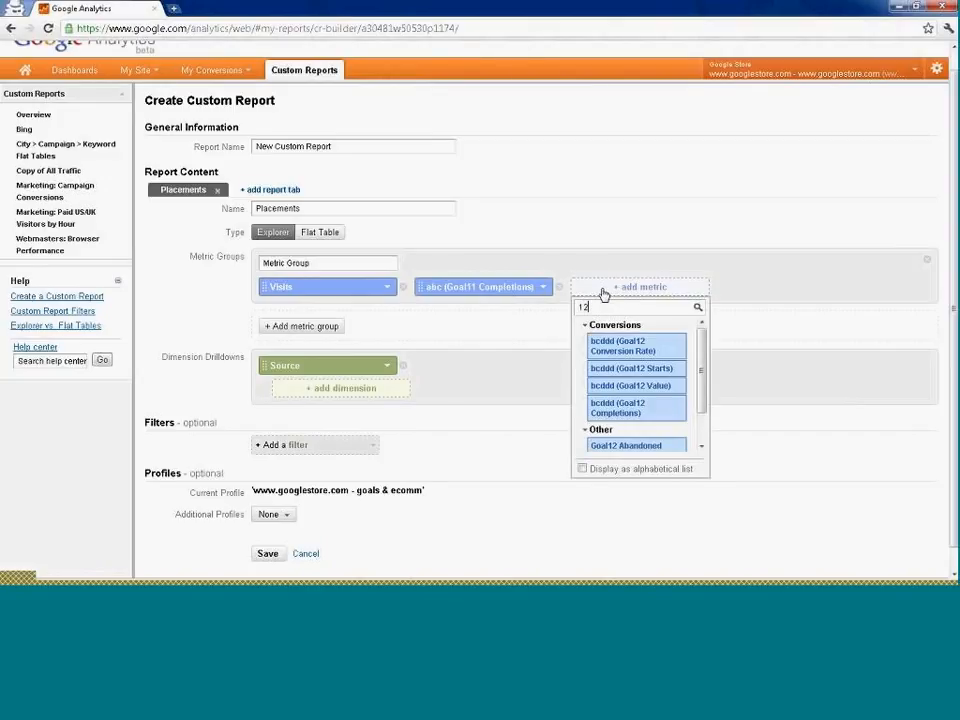
pyautogui.click(636, 346)
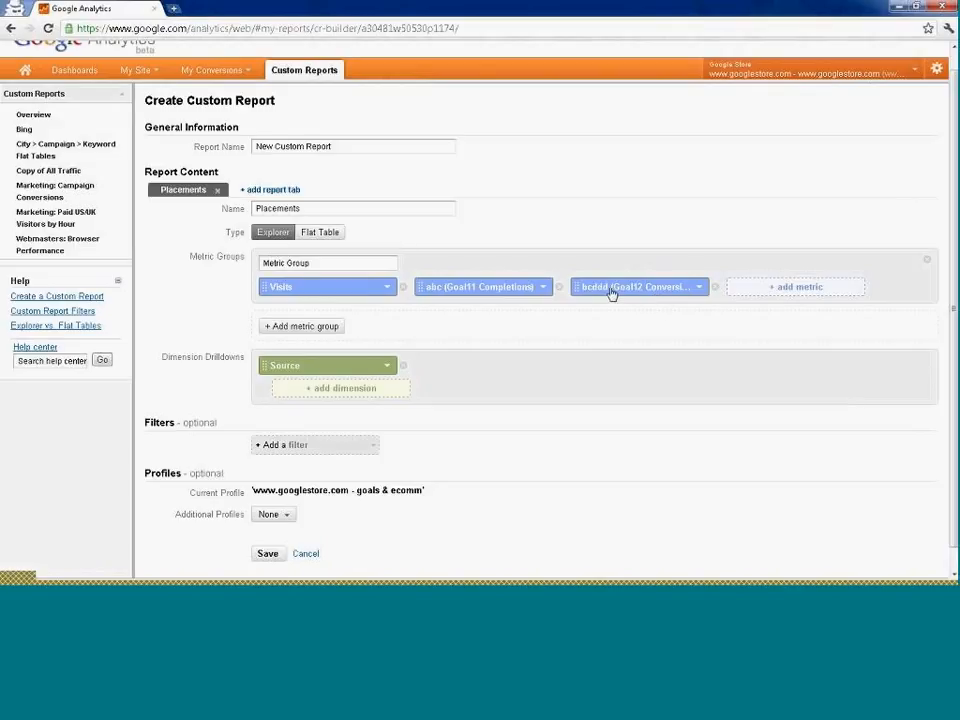
# - Add Ad Content as the second dimension drilldown beneath Source in the Placements tab
pyautogui.scroll(-1, 926, 251)
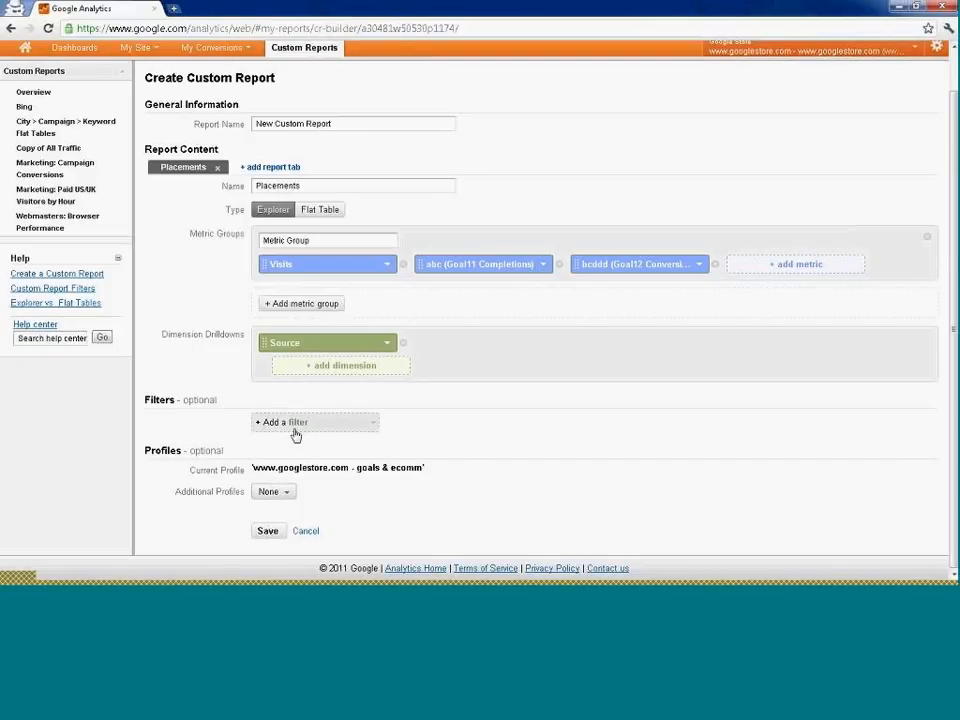
pyautogui.click(333, 374)
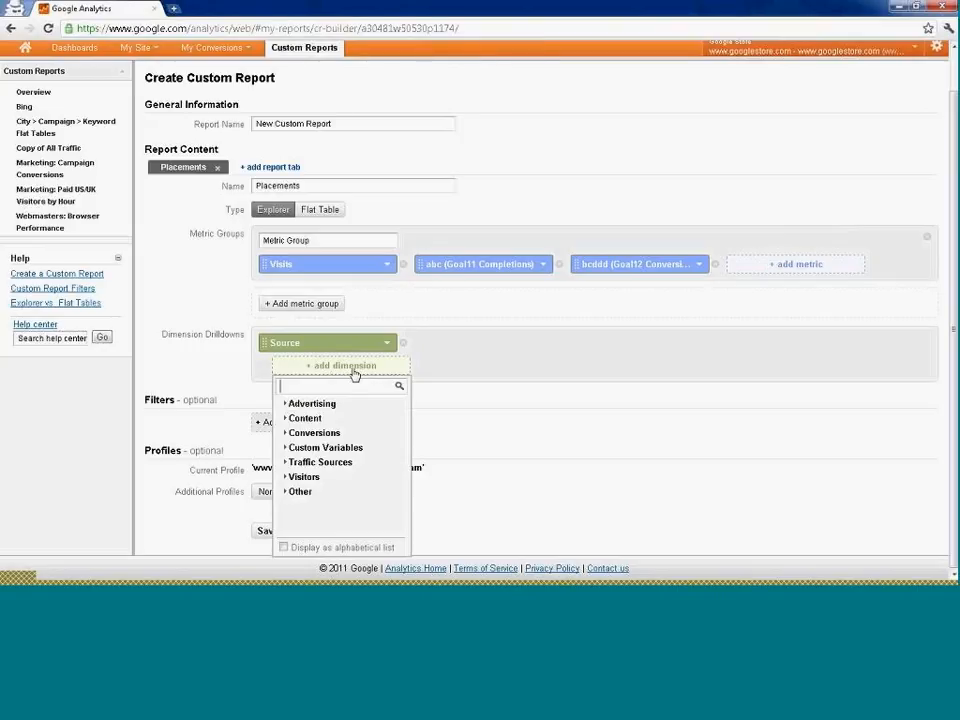
pyautogui.write('eve')
pyautogui.press('BackSpace')
pyautogui.press('BackSpace')
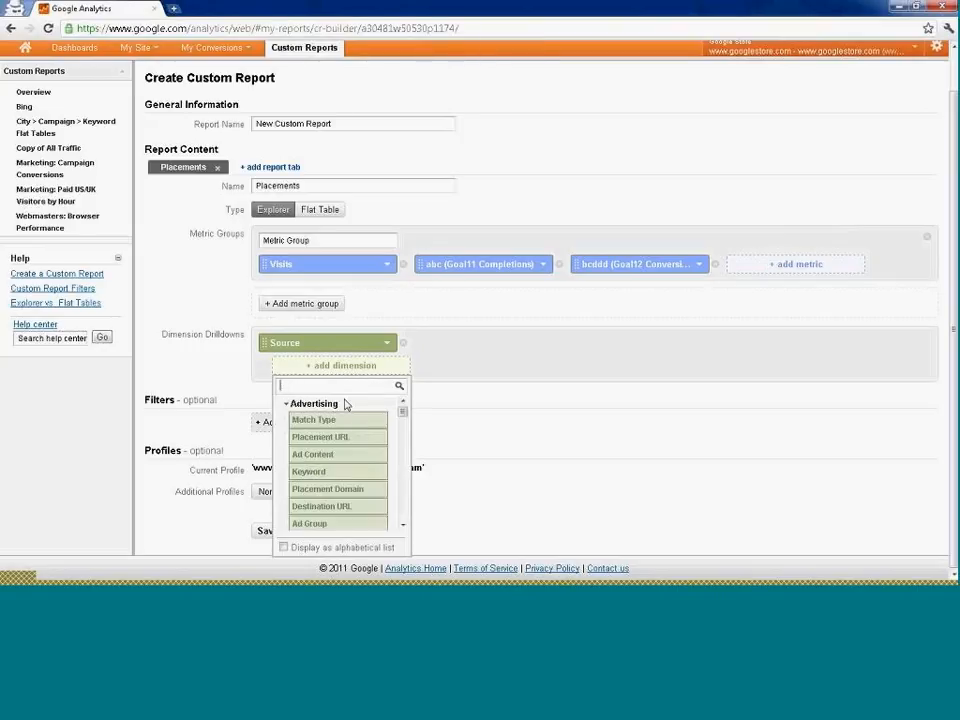
pyautogui.click(343, 454)
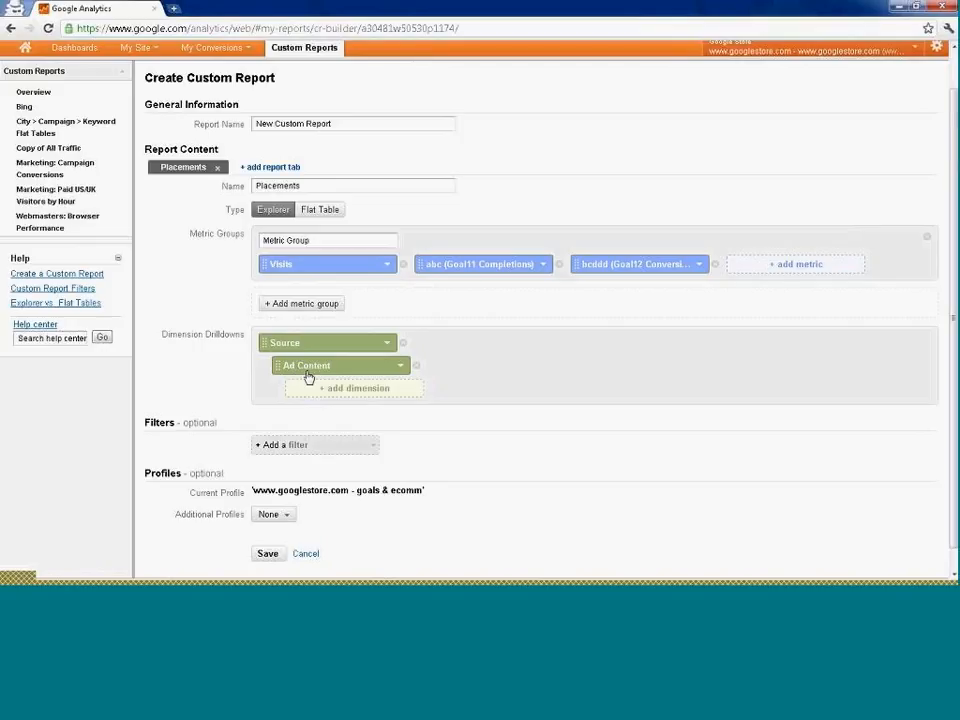
# - Add a report filter that includes only traffic whose Medium exactly matches display
pyautogui.click(313, 448)
pyautogui.write('medi')
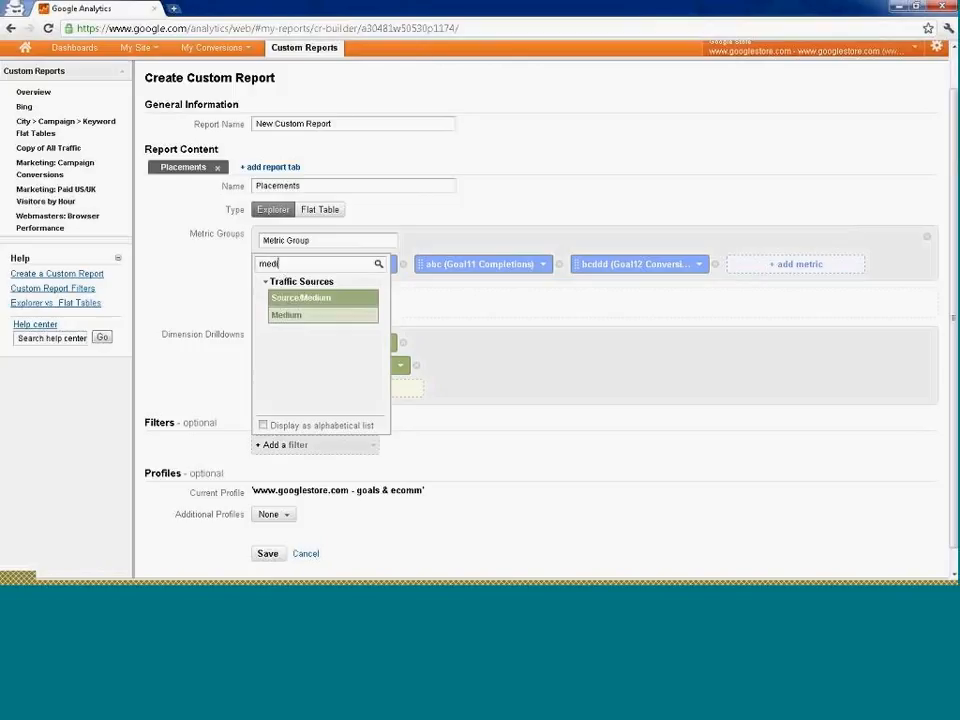
pyautogui.click(295, 318)
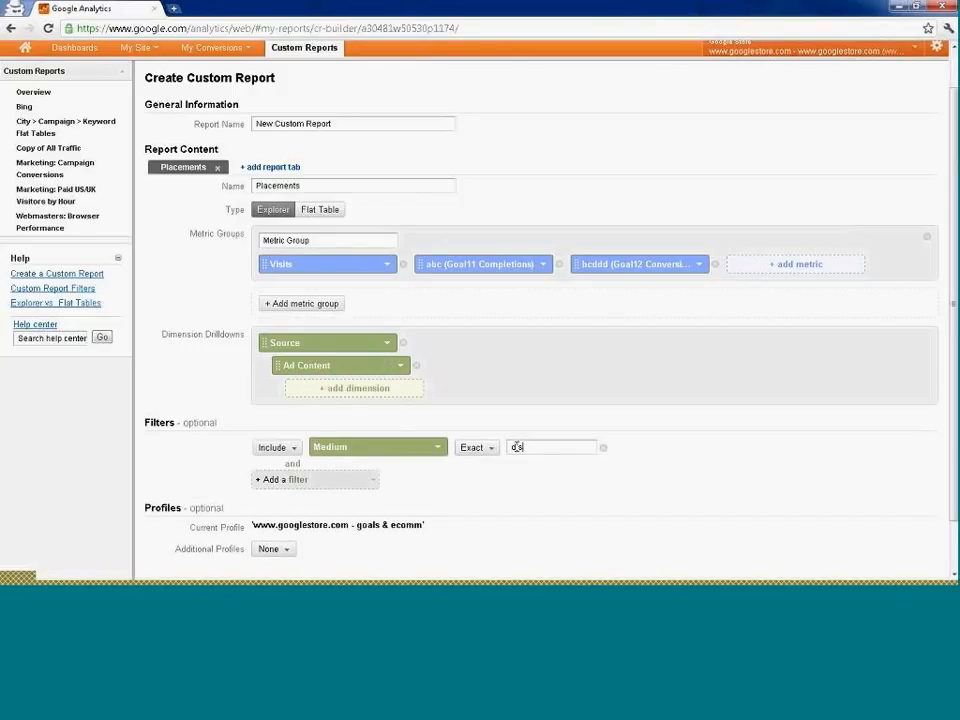
pyautogui.click(517, 447)
pyautogui.write('display')
# - Add the Goal 10 (Goal10 Value) metric to the Placements tab's metric group
pyautogui.click(777, 267)
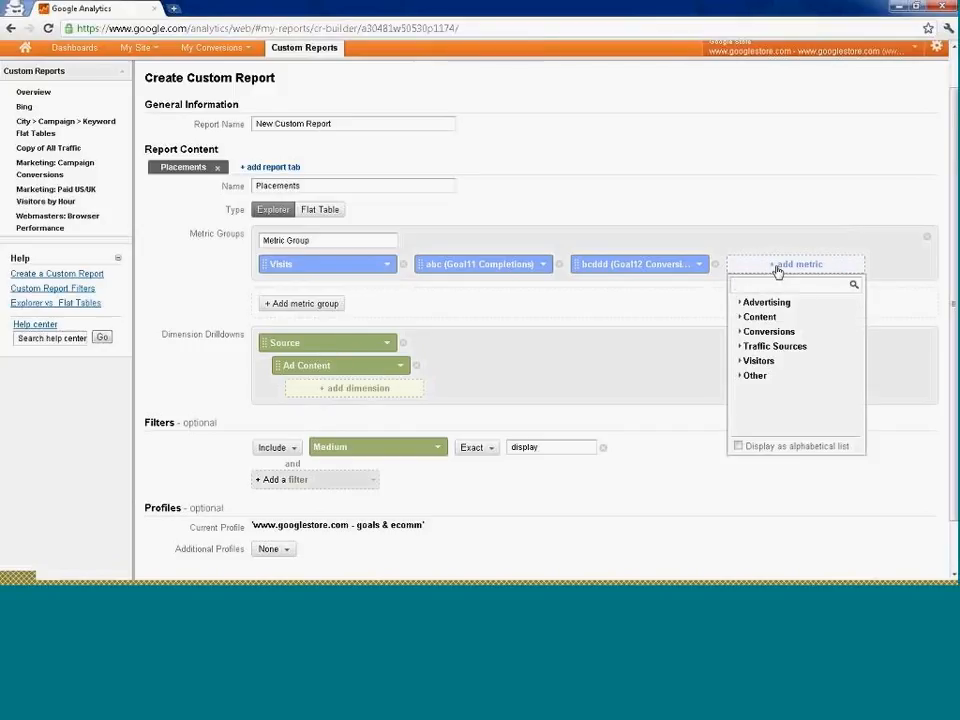
pyautogui.write('1')
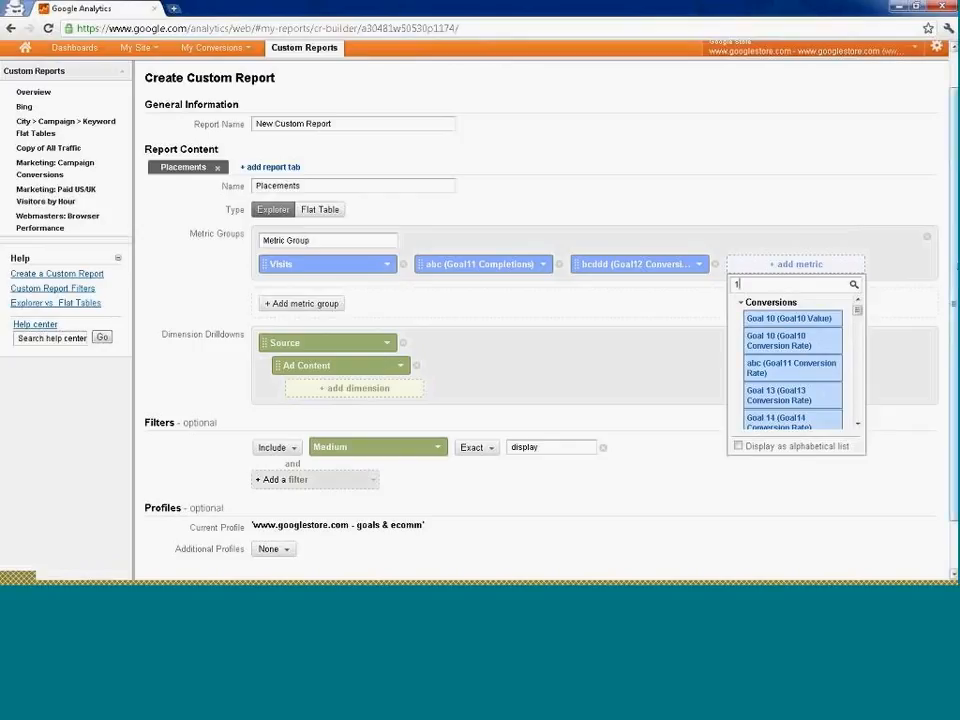
pyautogui.moveTo(952, 298); pyautogui.dragTo(952, 338)
pyautogui.click(802, 219)
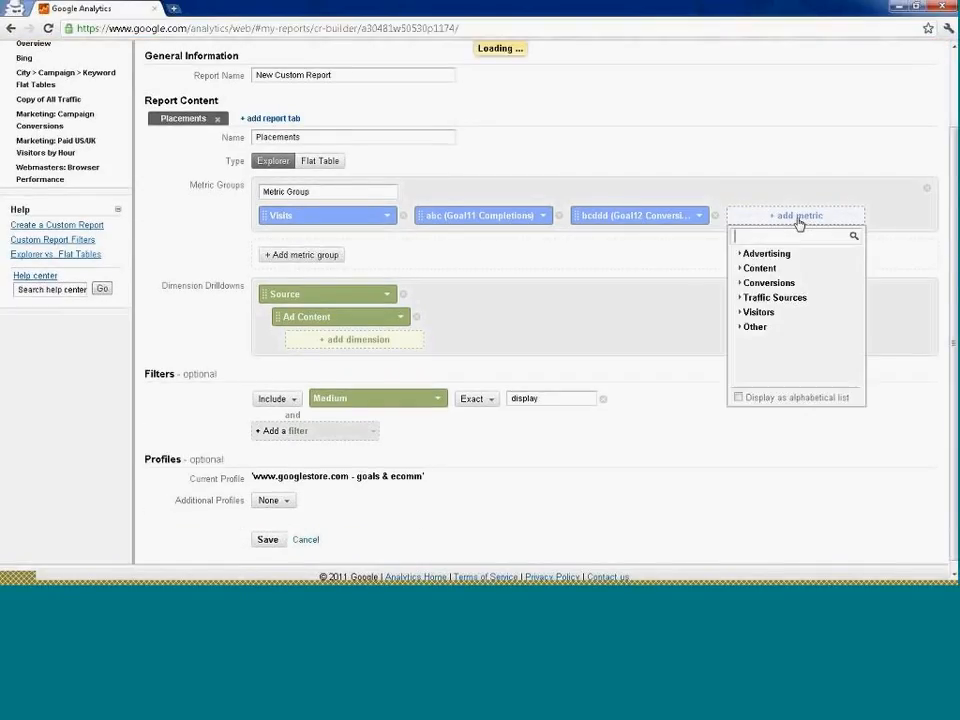
pyautogui.write('1')
pyautogui.moveTo(857, 252); pyautogui.dragTo(858, 270)
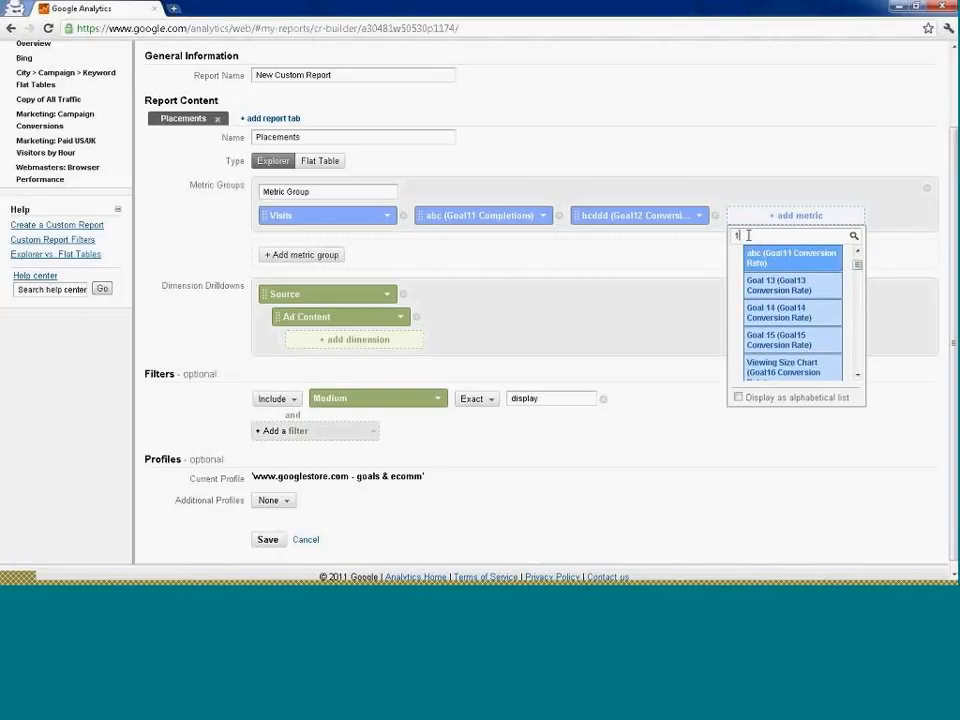
pyautogui.press('BackSpace')
pyautogui.write('go')
pyautogui.press('BackSpace')
pyautogui.press('BackSpace')
pyautogui.write('goal 1')
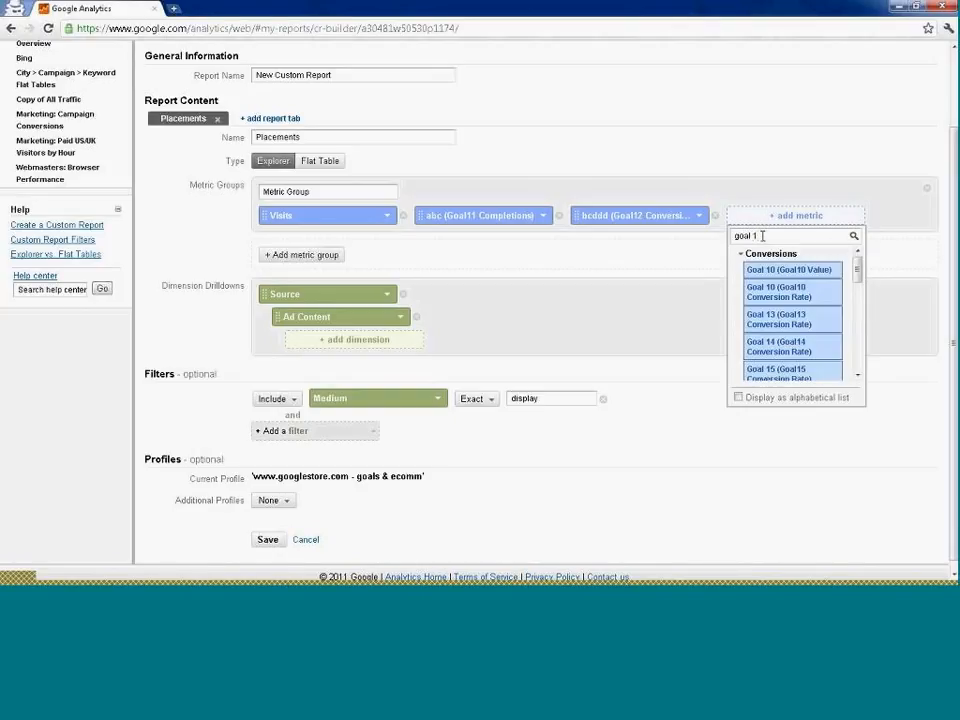
pyautogui.click(798, 305)
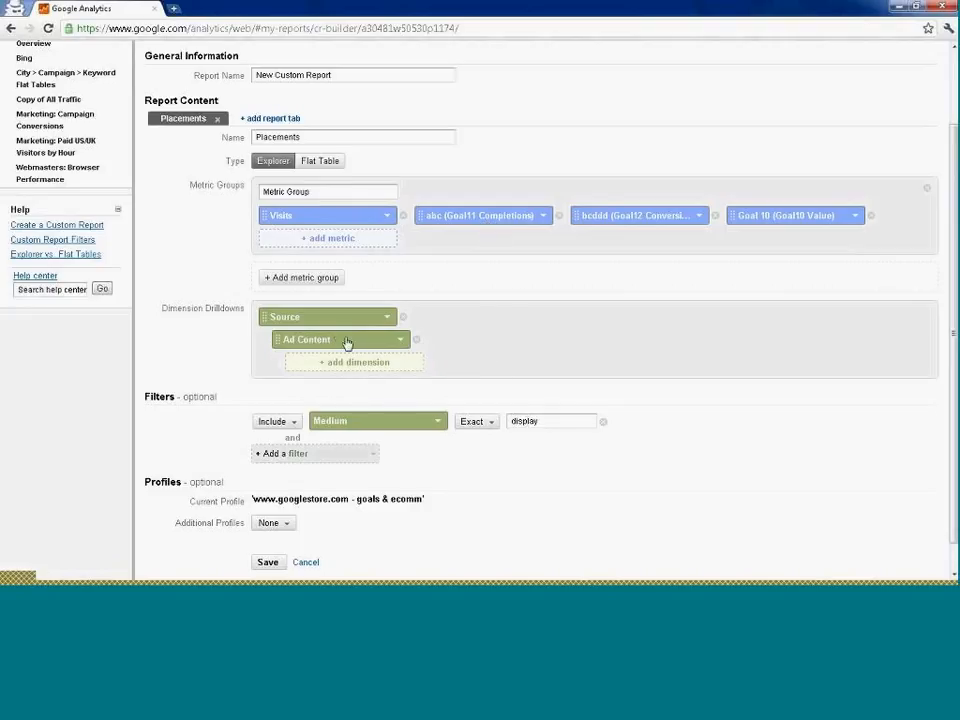
# - Add a second report tab to the custom report and name it Ad Contnent
pyautogui.click(270, 119)
pyautogui.doubleClick(309, 243)
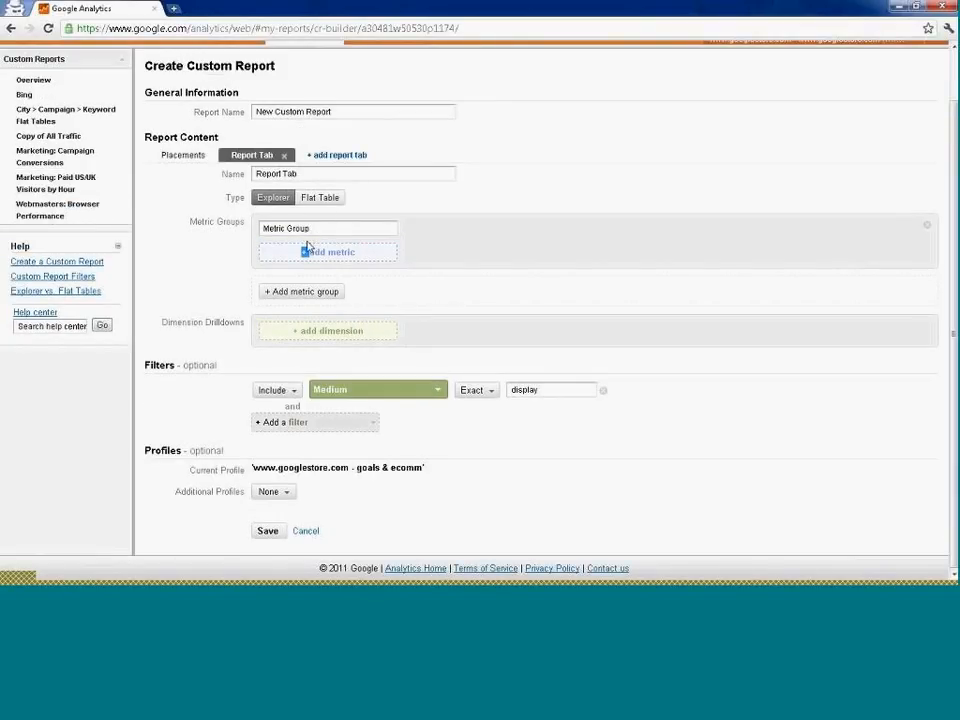
pyautogui.tripleClick(290, 173)
pyautogui.write('Ad Conetn')
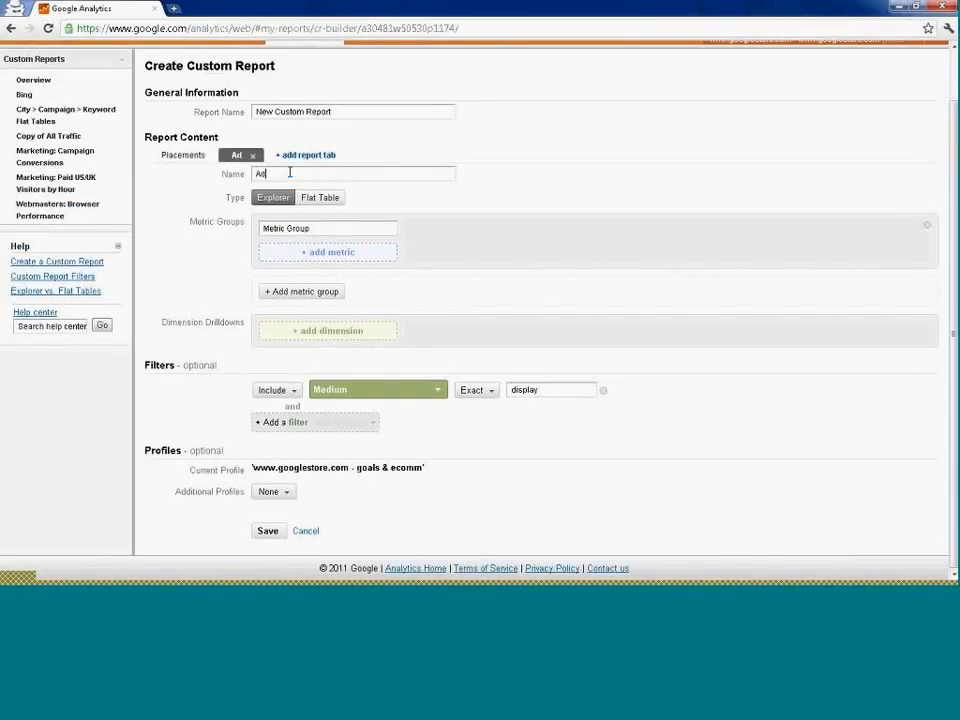
pyautogui.press('BackSpace')
pyautogui.press('BackSpace')
pyautogui.press('BackSpace')
pyautogui.write('tinent')
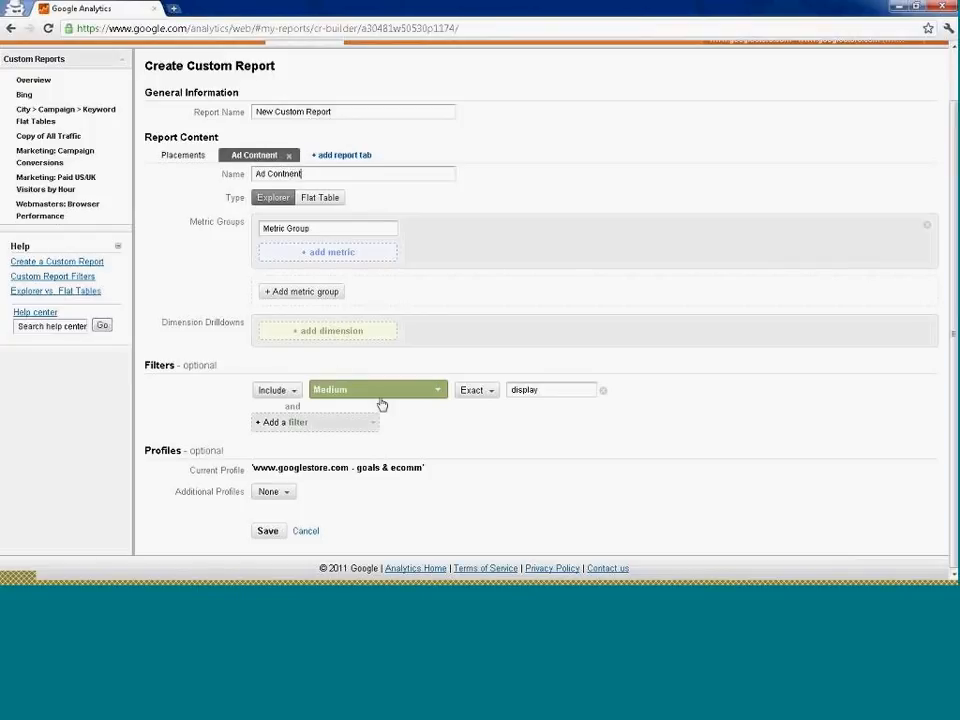
# - Add the Ad Content dimension and the Visits metric to the second report tab
pyautogui.click(380, 331)
pyautogui.write('cont')
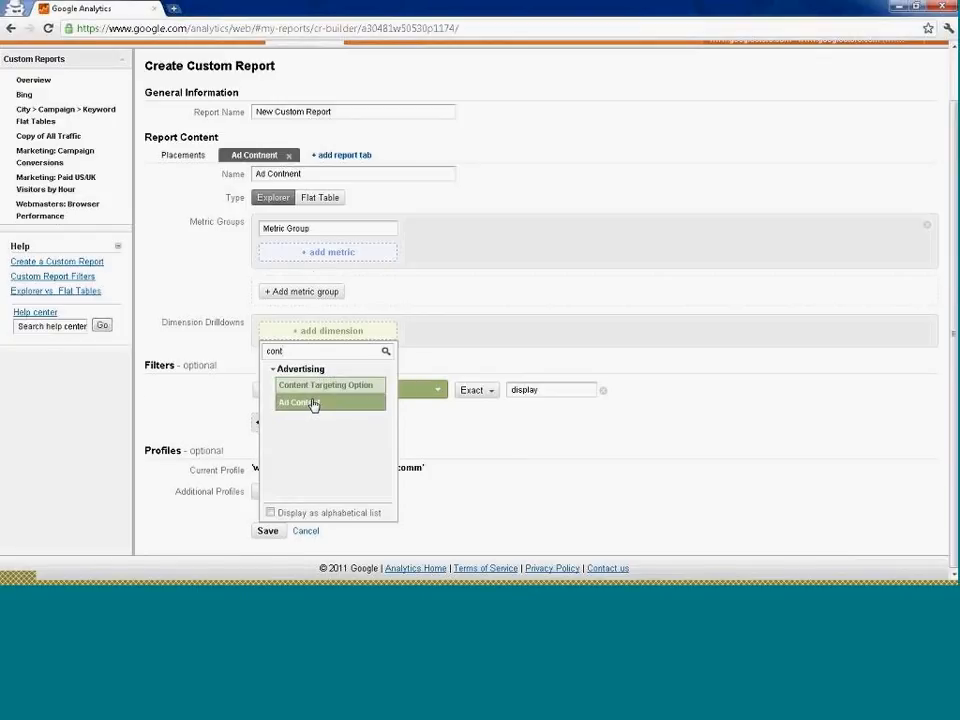
pyautogui.click(315, 402)
pyautogui.click(348, 263)
pyautogui.write('visits')
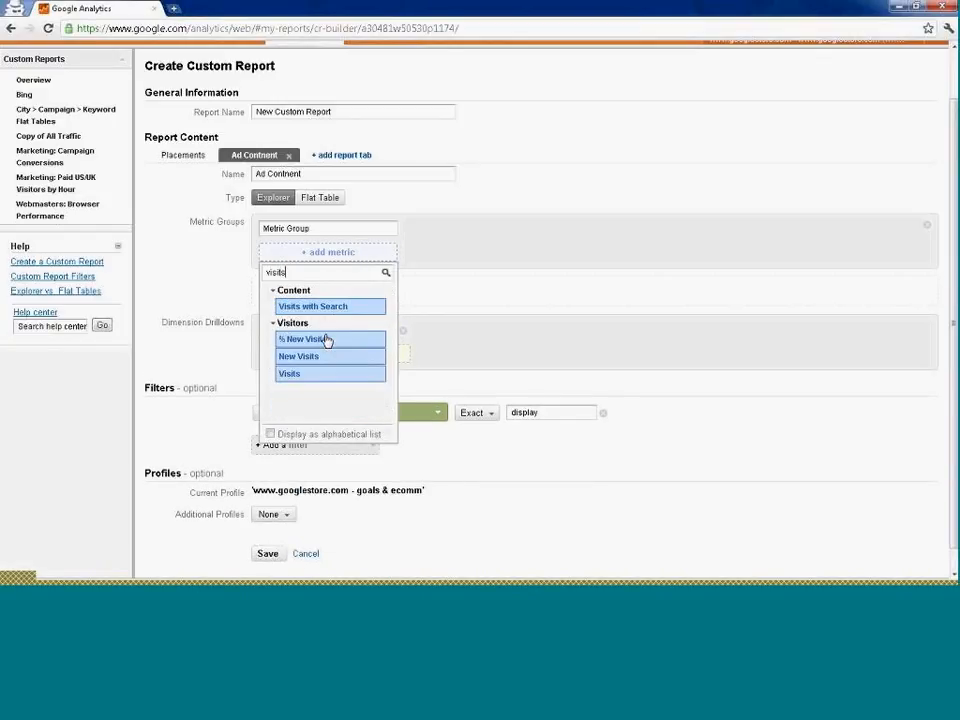
pyautogui.click(332, 374)
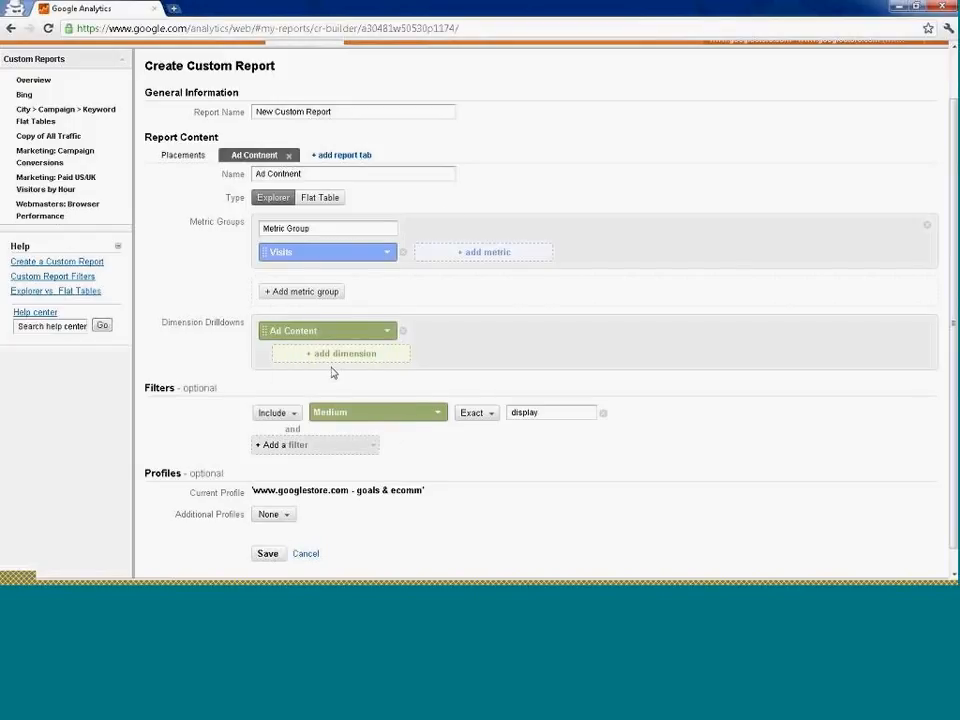
# - Add the abc (Goal11 Conversion Rate), bcddd (Goal12 Starts) and Goal 10 (Goal10 Conversion Rate) metrics to the second tab's metric group
pyautogui.click(475, 255)
pyautogui.write('1')
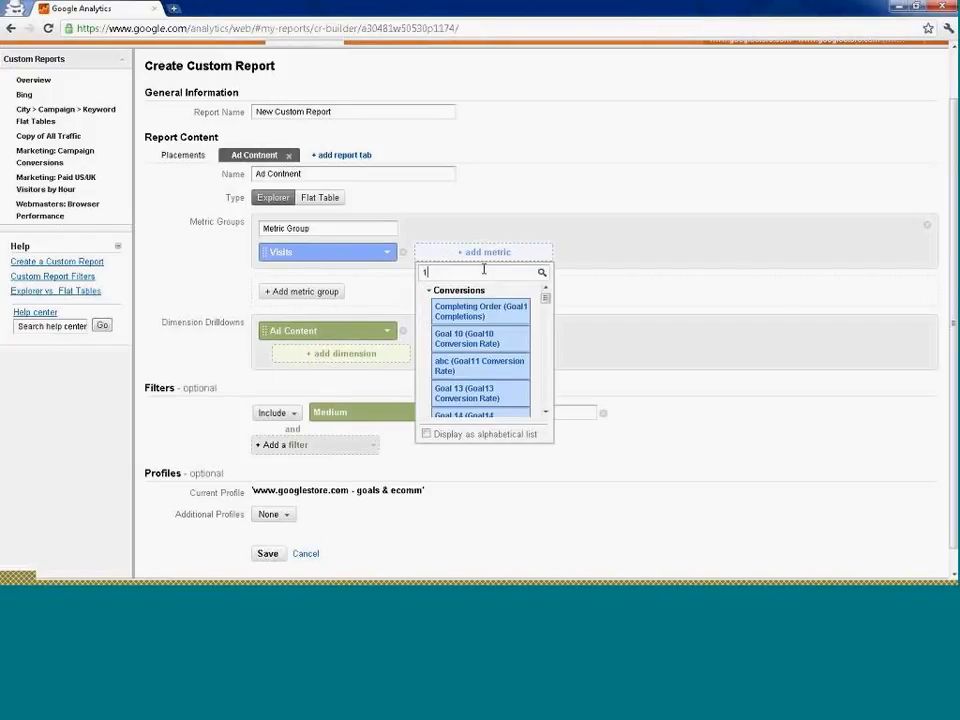
pyautogui.write('1')
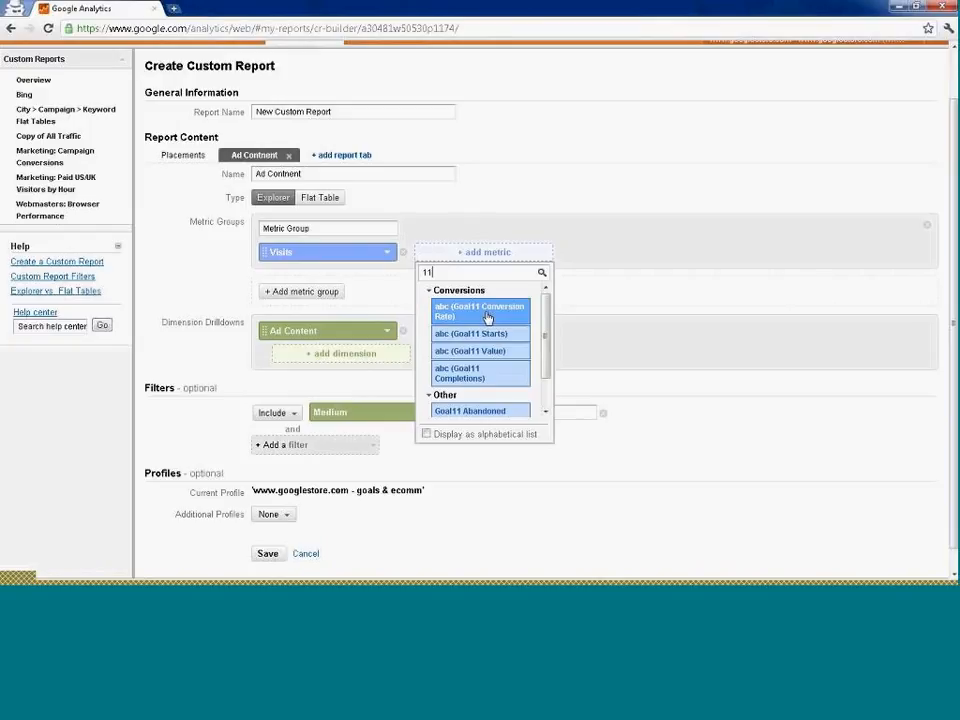
pyautogui.click(488, 317)
pyautogui.click(637, 254)
pyautogui.write('12')
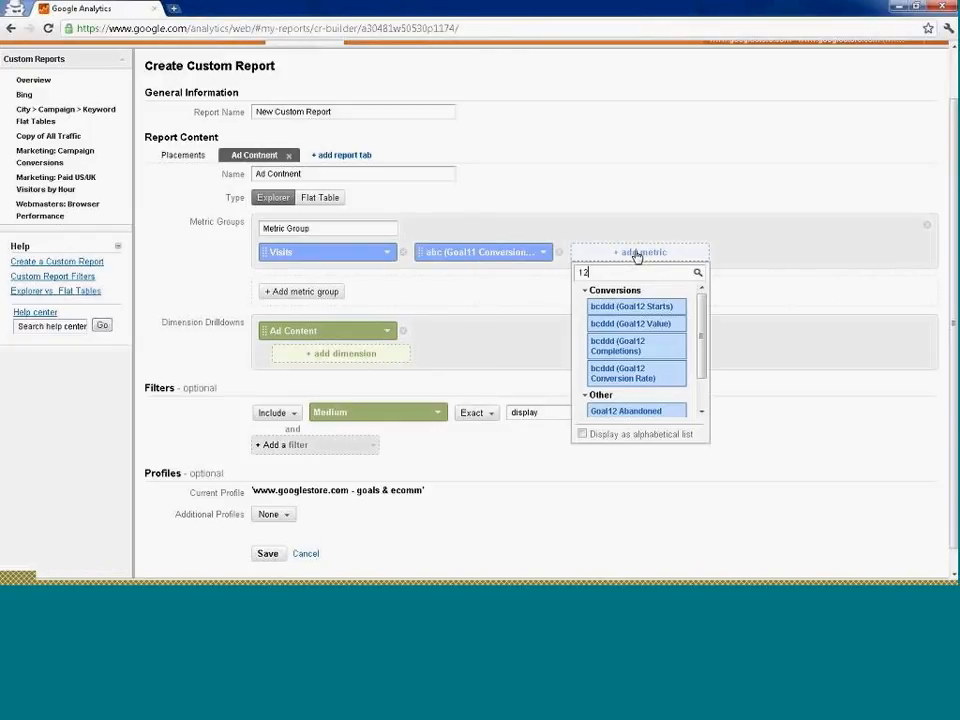
pyautogui.click(636, 311)
pyautogui.click(785, 252)
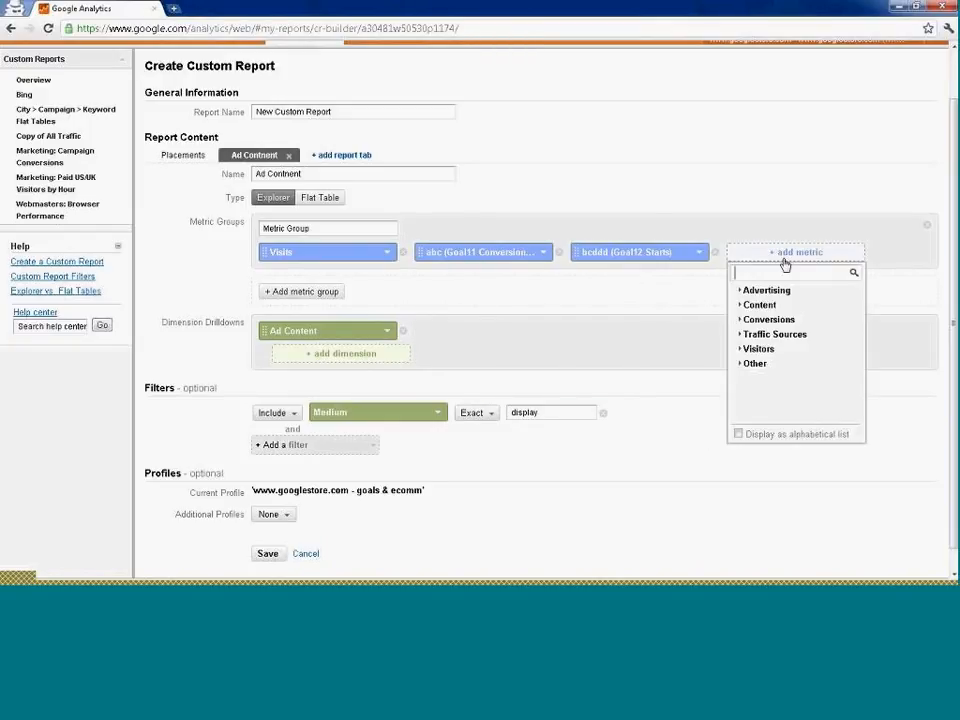
pyautogui.write('10')
pyautogui.click(778, 311)
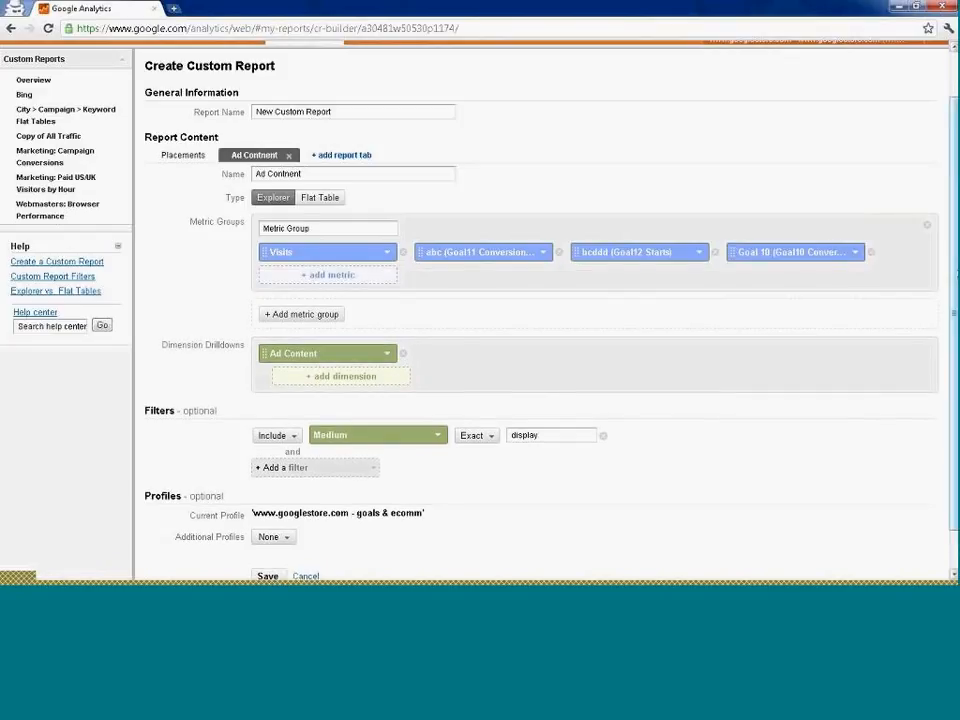
# - Add a third report tab to the custom report and name it Geography
pyautogui.scroll(1, 950, 205)
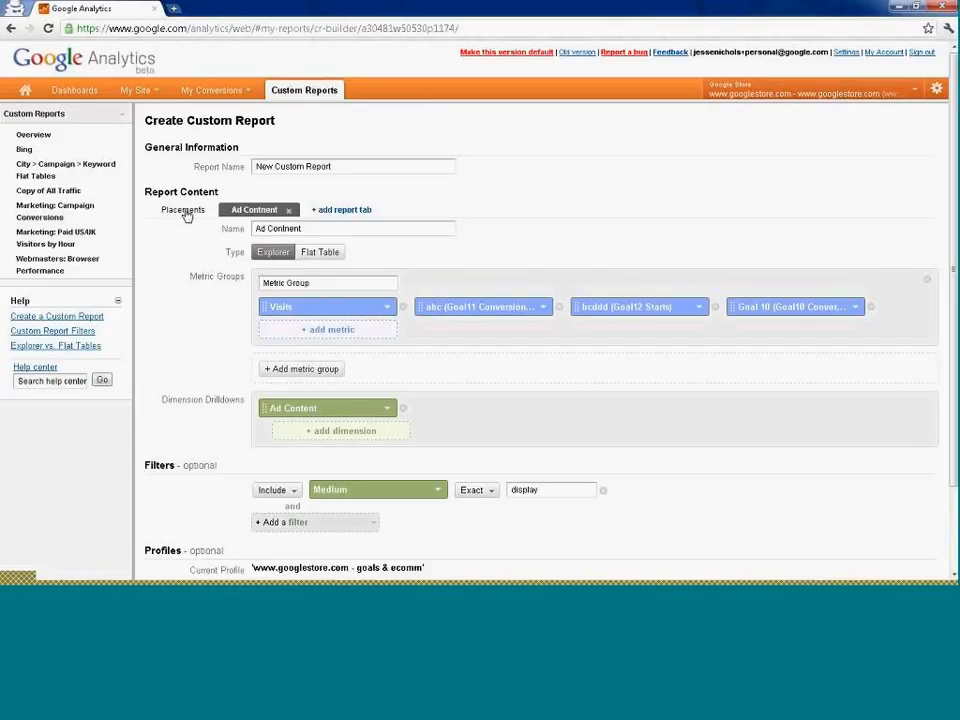
pyautogui.click(339, 210)
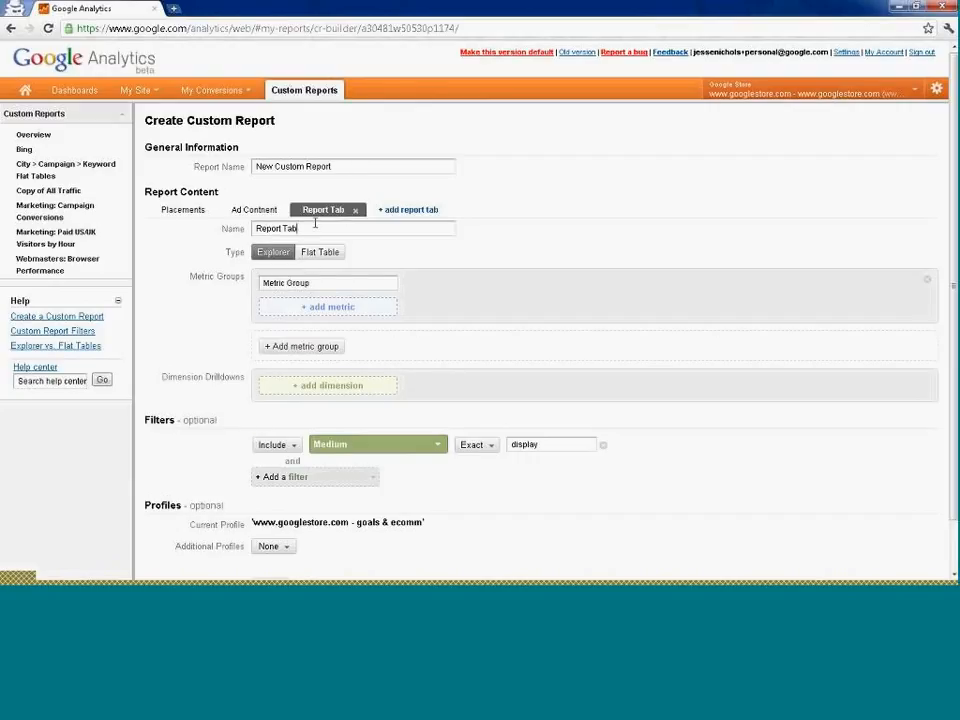
pyautogui.tripleClick(315, 228)
pyautogui.write('Geography')
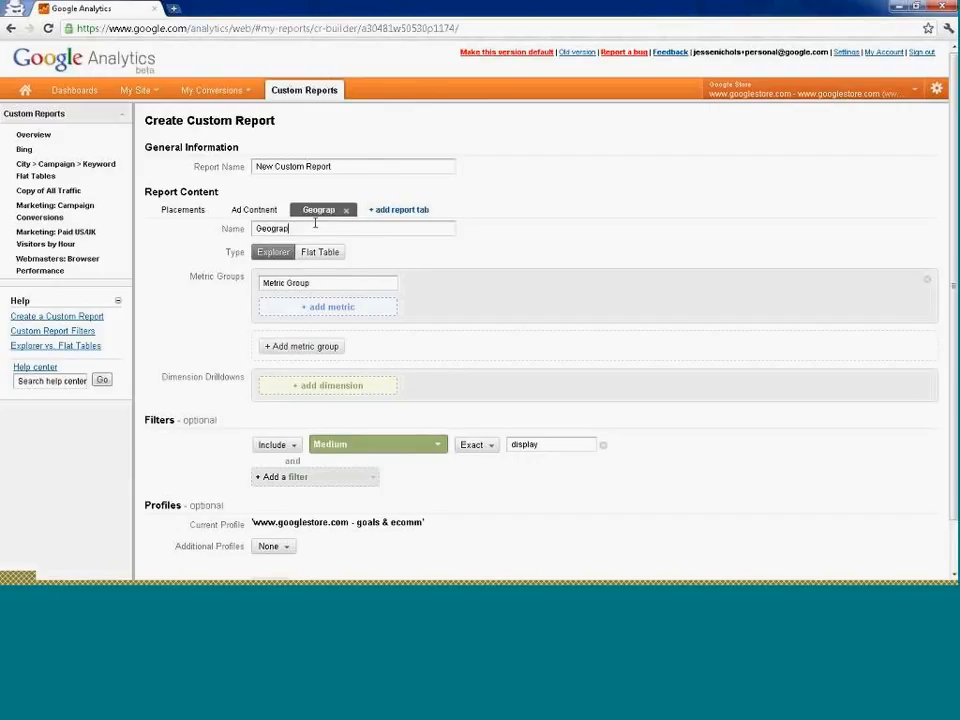
pyautogui.click(348, 386)
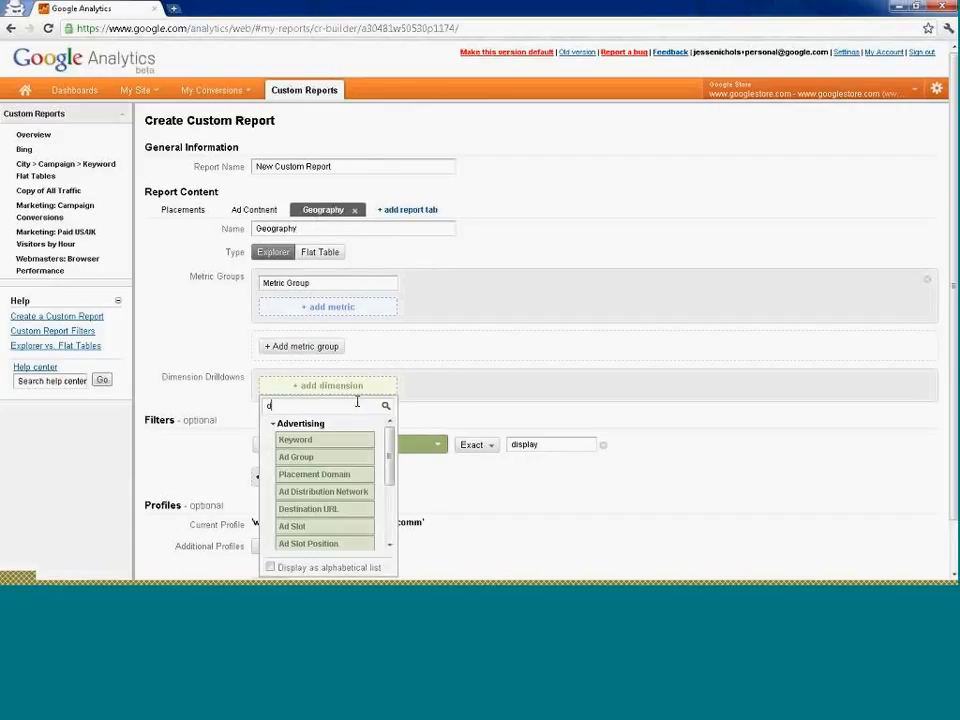
pyautogui.write('region')
pyautogui.press('BackSpace')
pyautogui.press('BackSpace')
pyautogui.press('BackSpace')
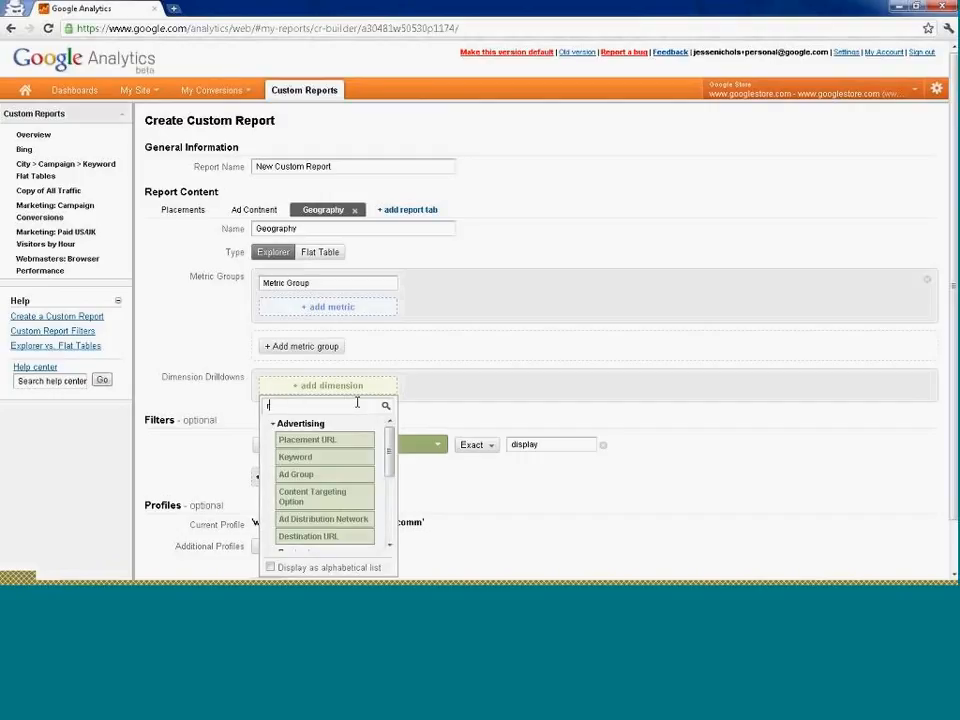
pyautogui.click(485, 399)
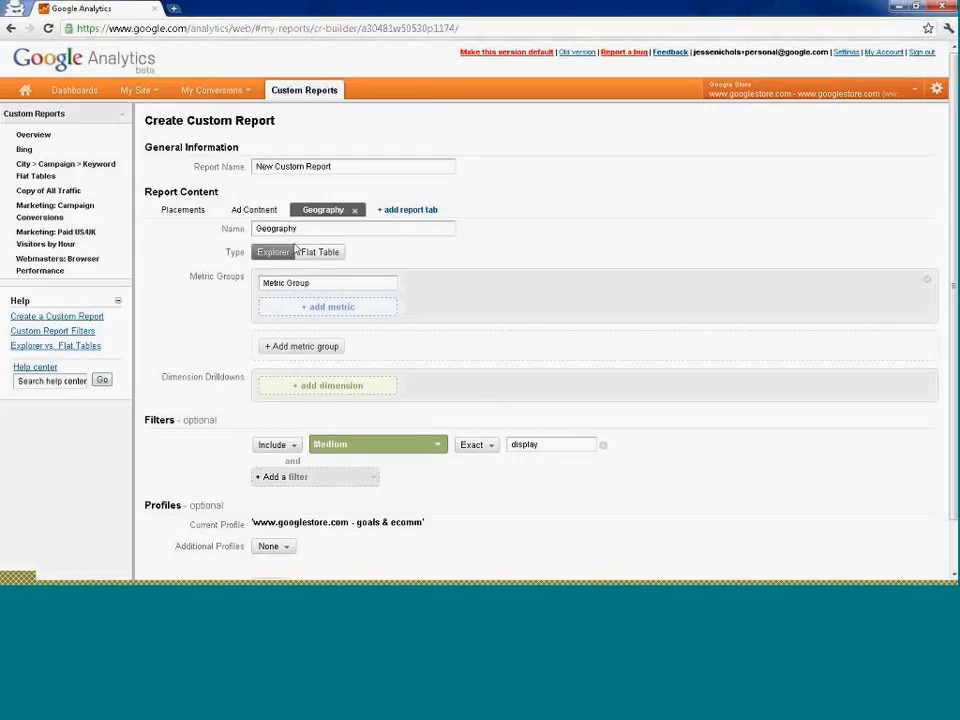
# - Correct the misspelled name of the second report tab to Ad Content
pyautogui.click(256, 211)
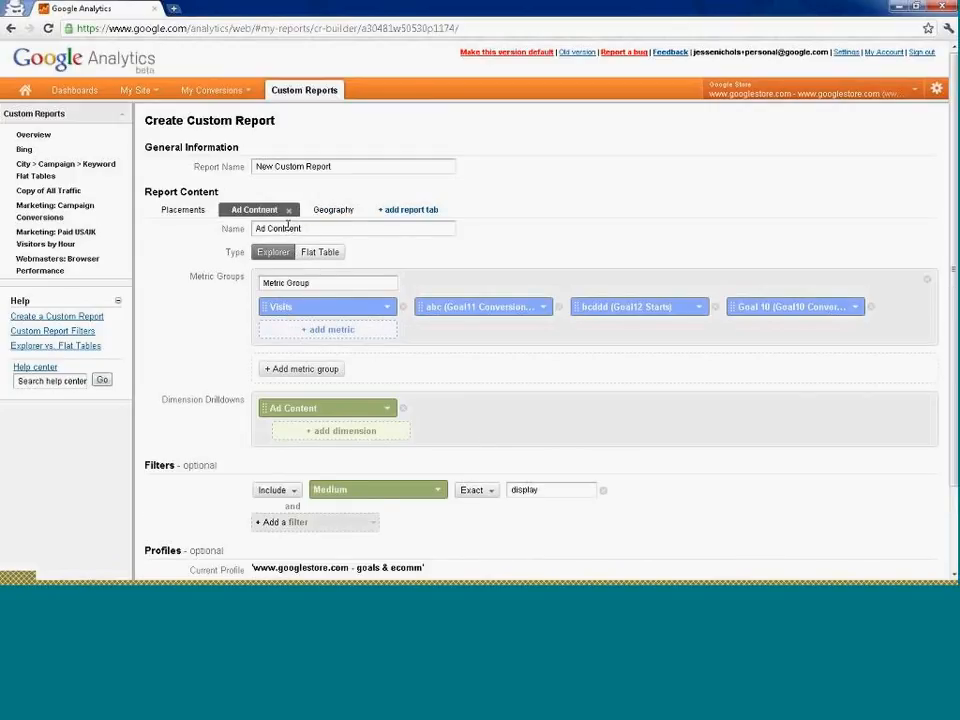
pyautogui.click(313, 229)
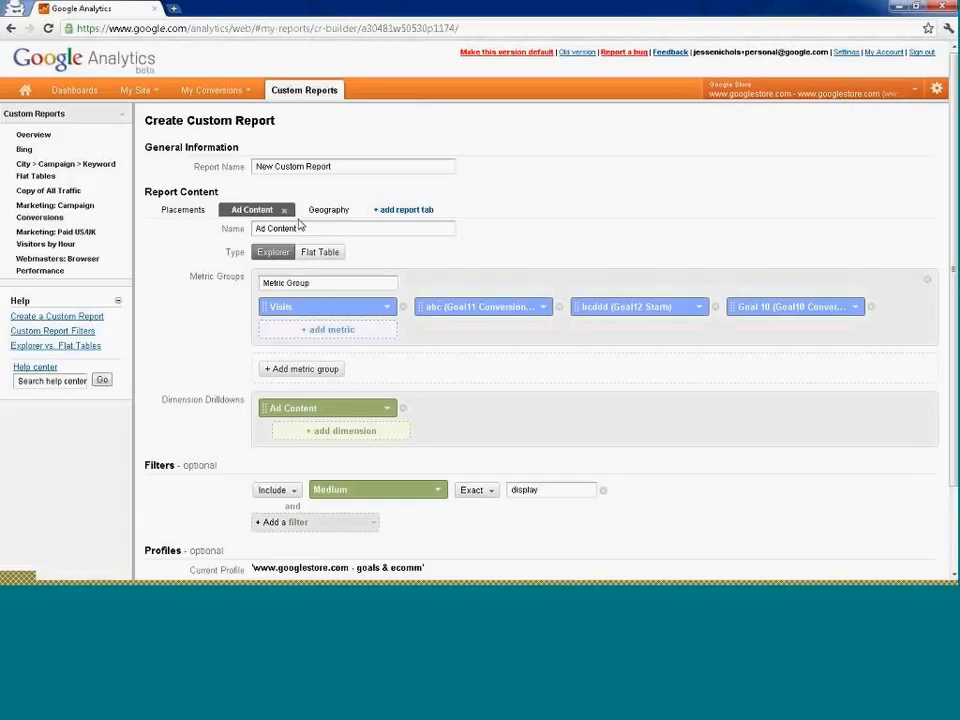
# - Search the available metrics for event in the Ad Content tab's metric group
pyautogui.click(306, 330)
pyautogui.write('event')
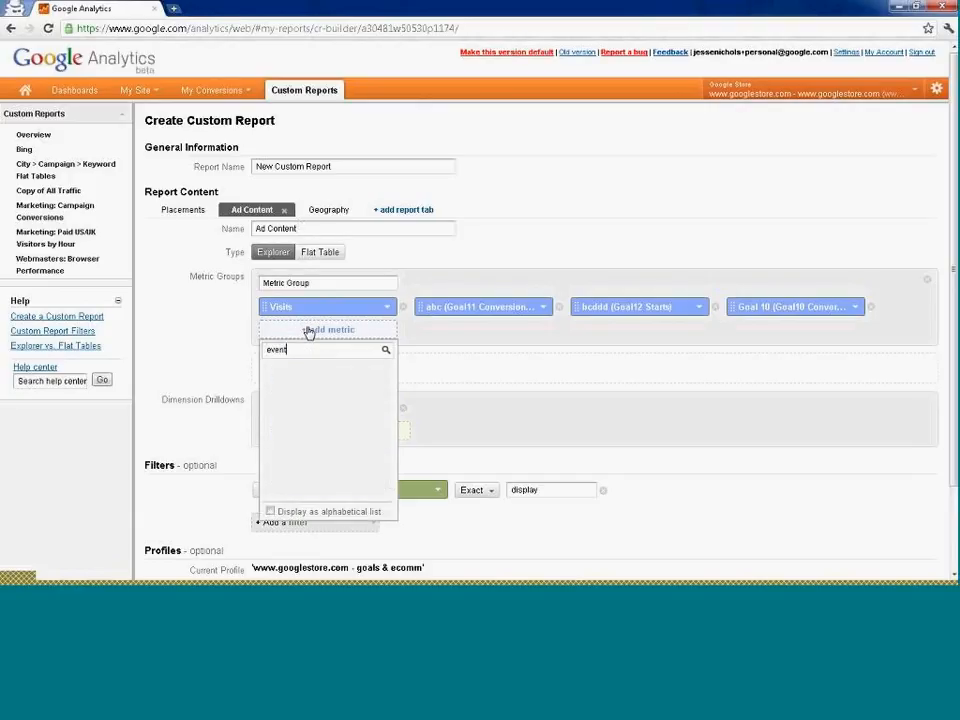
pyautogui.press('BackSpace')
pyautogui.press('BackSpace')
pyautogui.press('BackSpace')
pyautogui.press('BackSpace')
pyautogui.press('BackSpace')
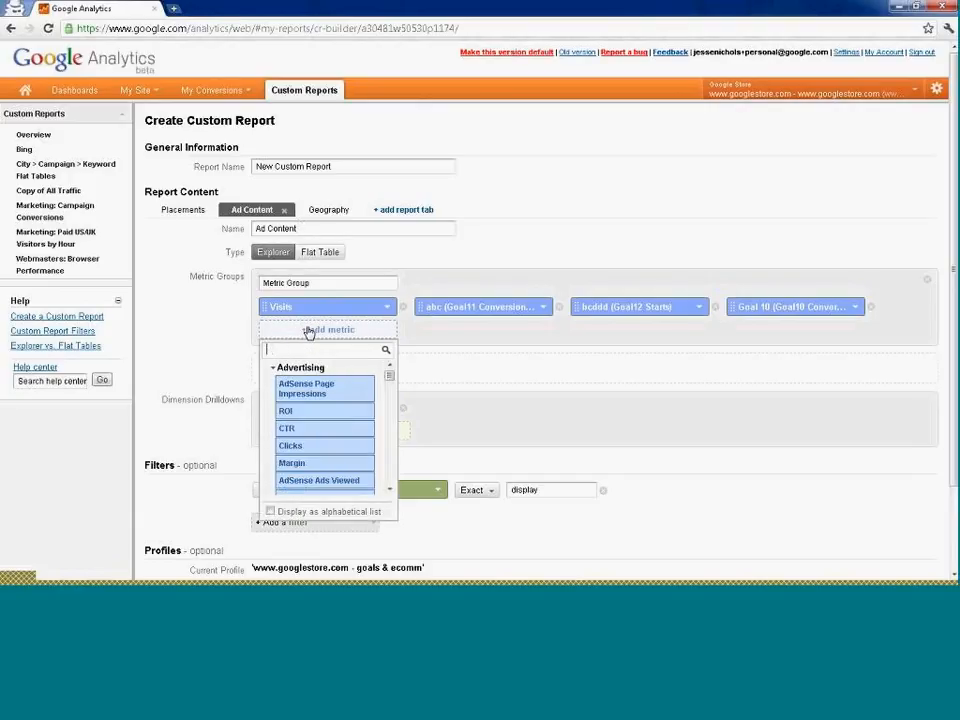
pyautogui.click(60, 317)
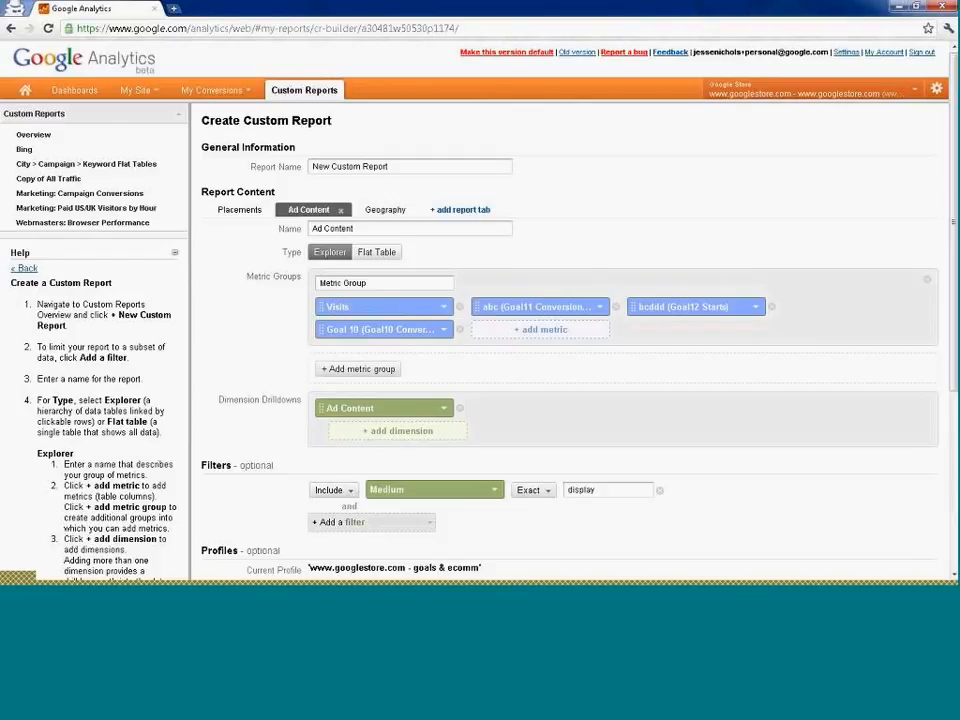
pyautogui.click(175, 254)
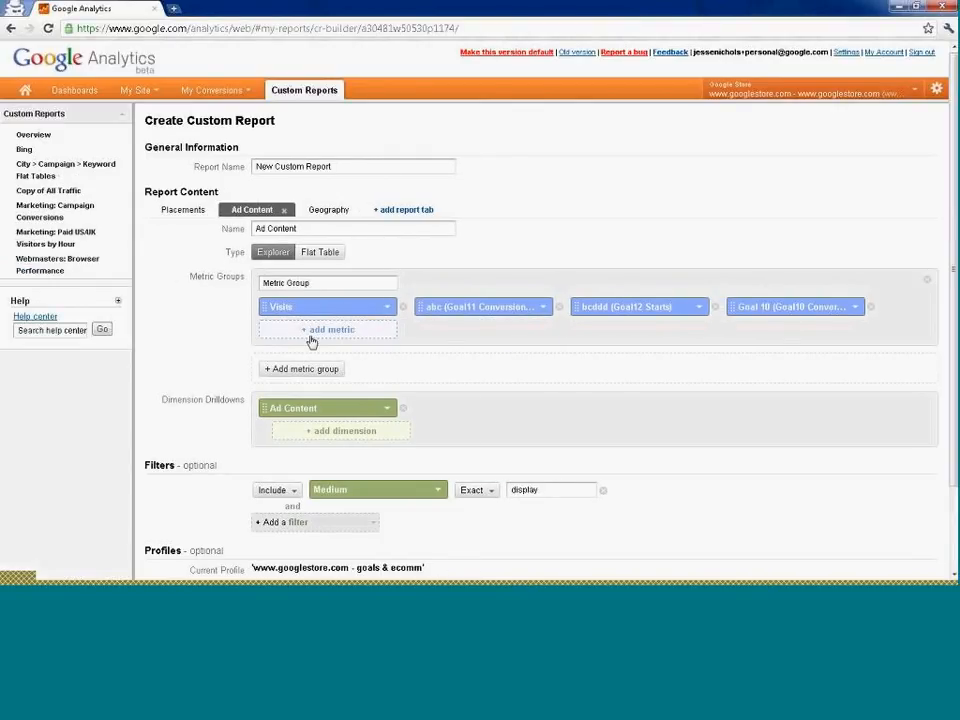